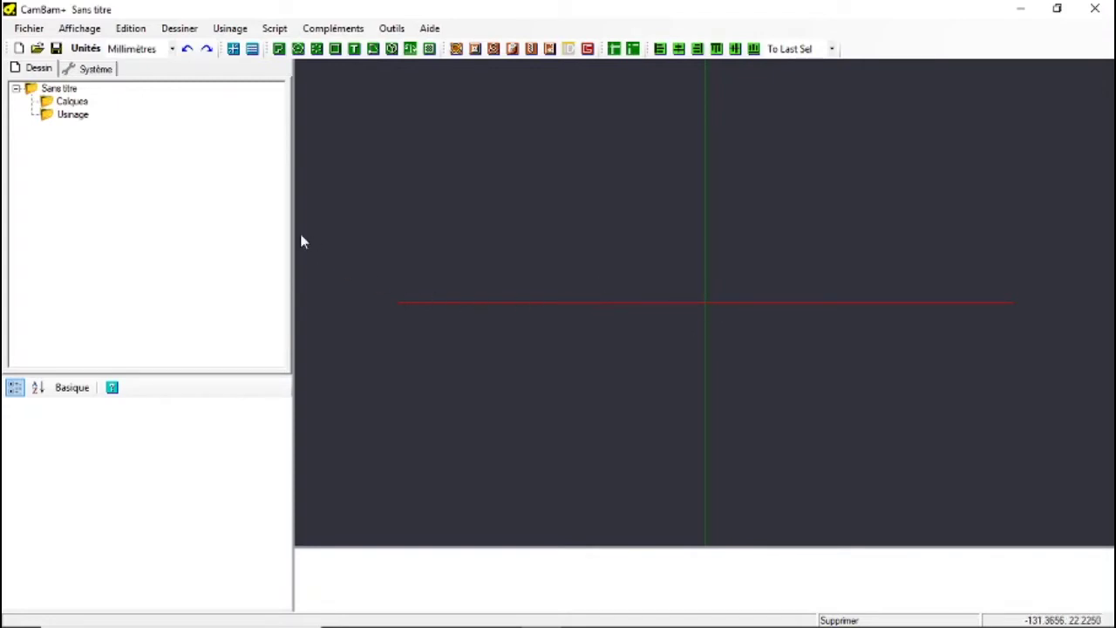
pyautogui.click(73, 102)
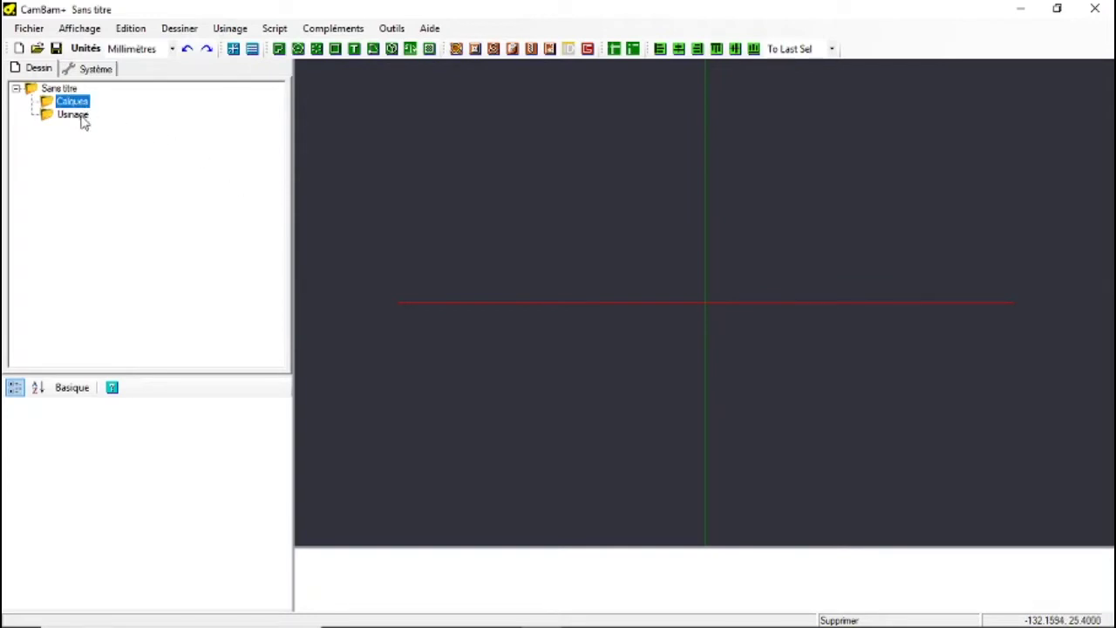
pyautogui.click(82, 121)
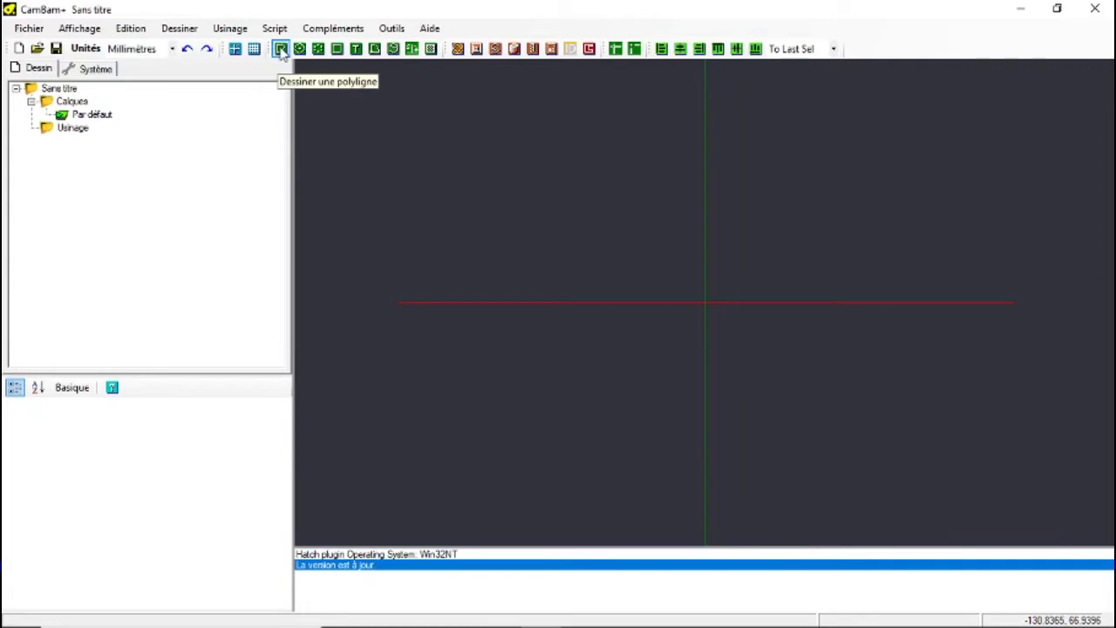
# - Draw an open five-segment polyline above the X axis, on the negative X side of the origin
pyautogui.click(281, 48)
pyautogui.click(467, 212)
pyautogui.click(613, 152)
pyautogui.click(670, 219)
pyautogui.click(614, 279)
pyautogui.click(543, 254)
pyautogui.click(538, 225)
pyautogui.press('Return')
# - Draw a closed triangular polyline below the open polyline, with its upper corner just above the X axis
pyautogui.click(459, 294)
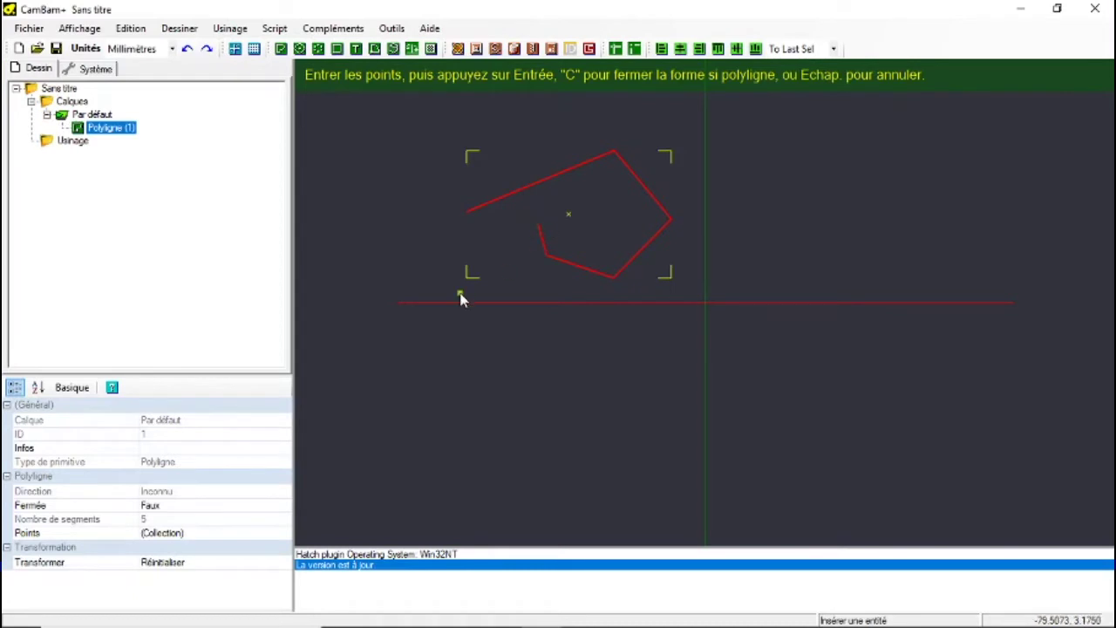
pyautogui.click(544, 330)
pyautogui.click(452, 375)
pyautogui.click(455, 316)
pyautogui.click(460, 293)
pyautogui.press('Return')
pyautogui.click(495, 239)
pyautogui.press('Escape')
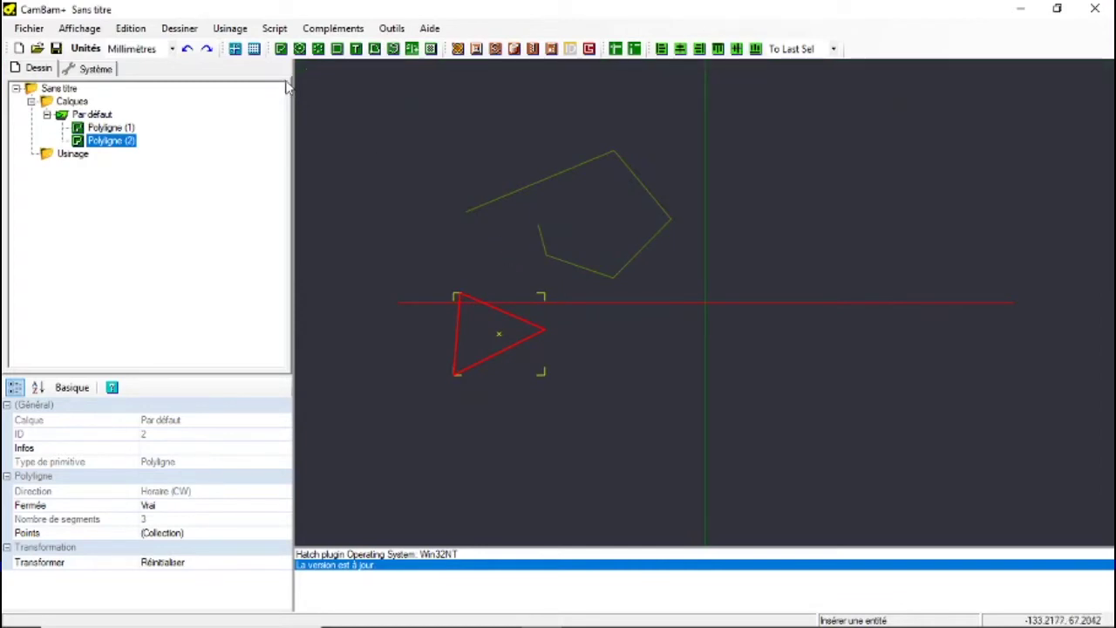
# - Draw a circle about 13 mm in diameter just below the open polyline's topmost corner
pyautogui.click(301, 50)
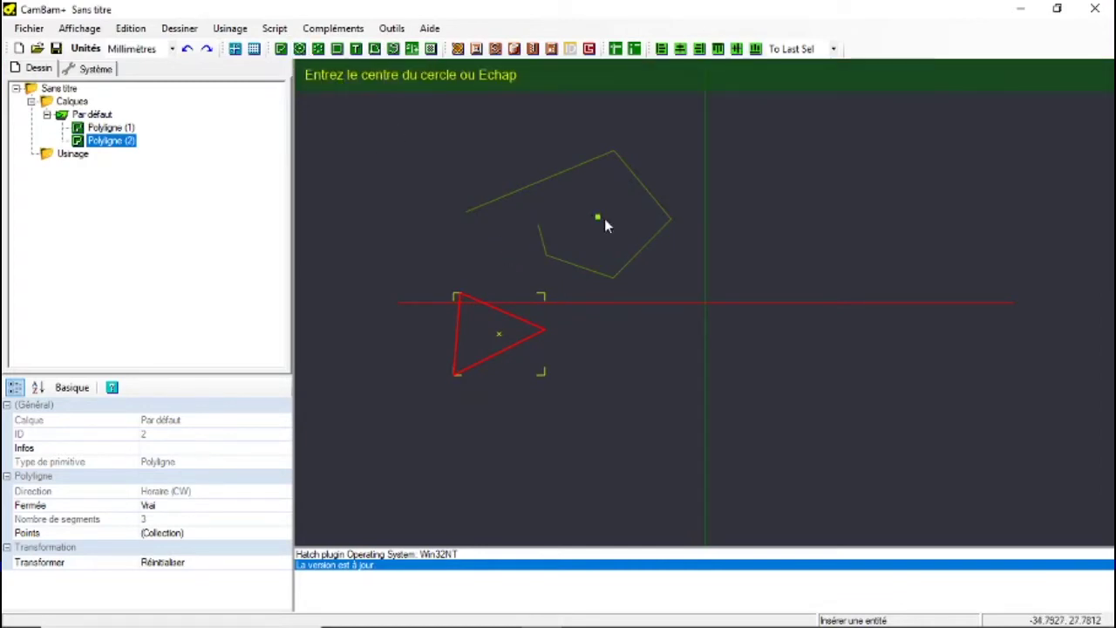
pyautogui.click(625, 190)
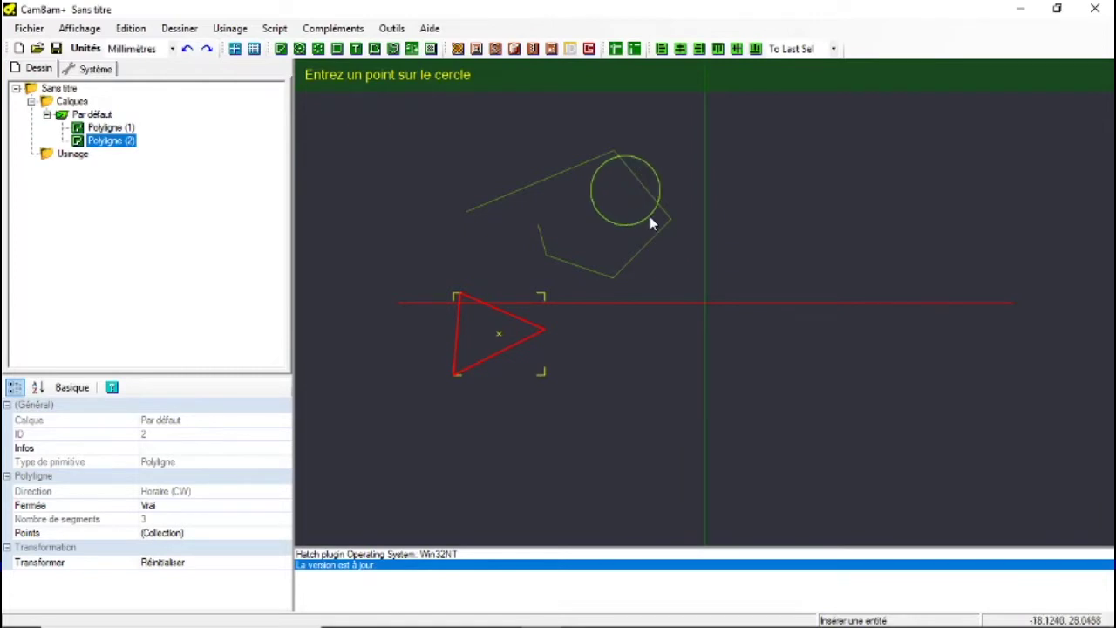
pyautogui.click(639, 212)
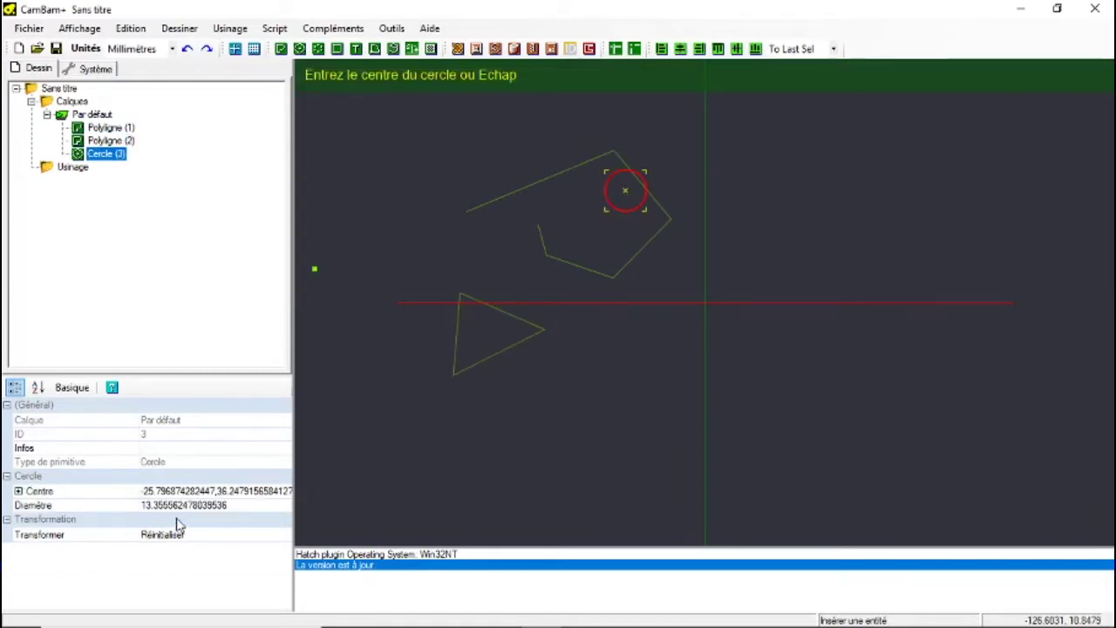
# - Set the circle's diameter to 25 mm
pyautogui.click(96, 506)
pyautogui.click(241, 510)
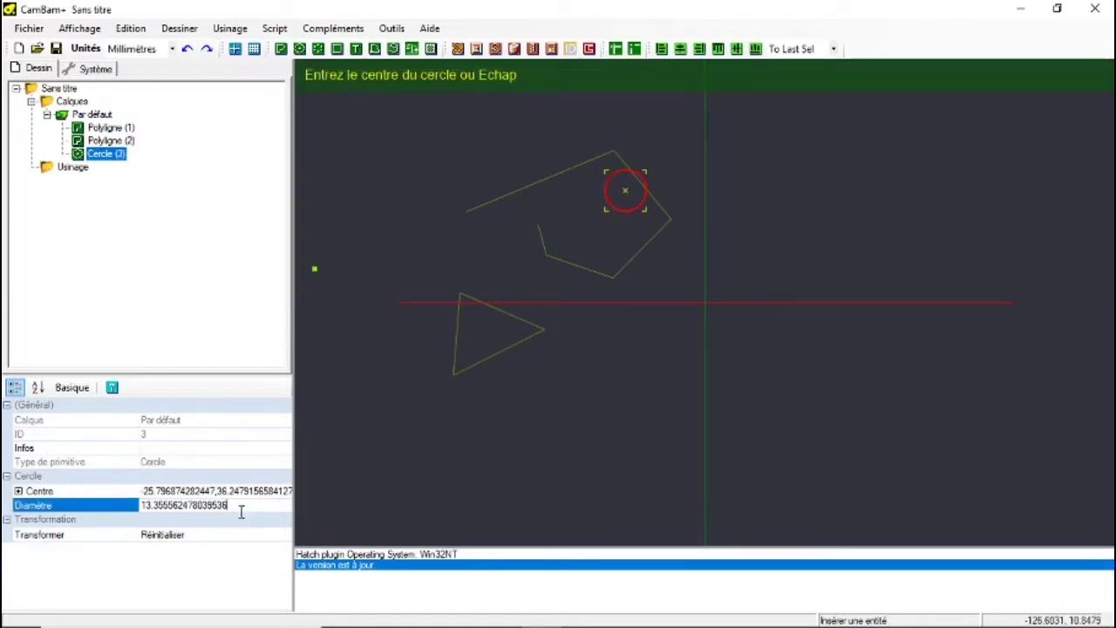
pyautogui.press('BackSpace')
pyautogui.press('BackSpace')
pyautogui.press('BackSpace')
pyautogui.press('BackSpace')
pyautogui.press('BackSpace')
pyautogui.press('BackSpace')
pyautogui.press('BackSpace')
pyautogui.press('BackSpace')
pyautogui.press('BackSpace')
pyautogui.press('BackSpace')
pyautogui.press('BackSpace')
pyautogui.press('BackSpace')
pyautogui.press('BackSpace')
pyautogui.press('BackSpace')
pyautogui.press('BackSpace')
pyautogui.press('BackSpace')
pyautogui.press('BackSpace')
pyautogui.press('BackSpace')
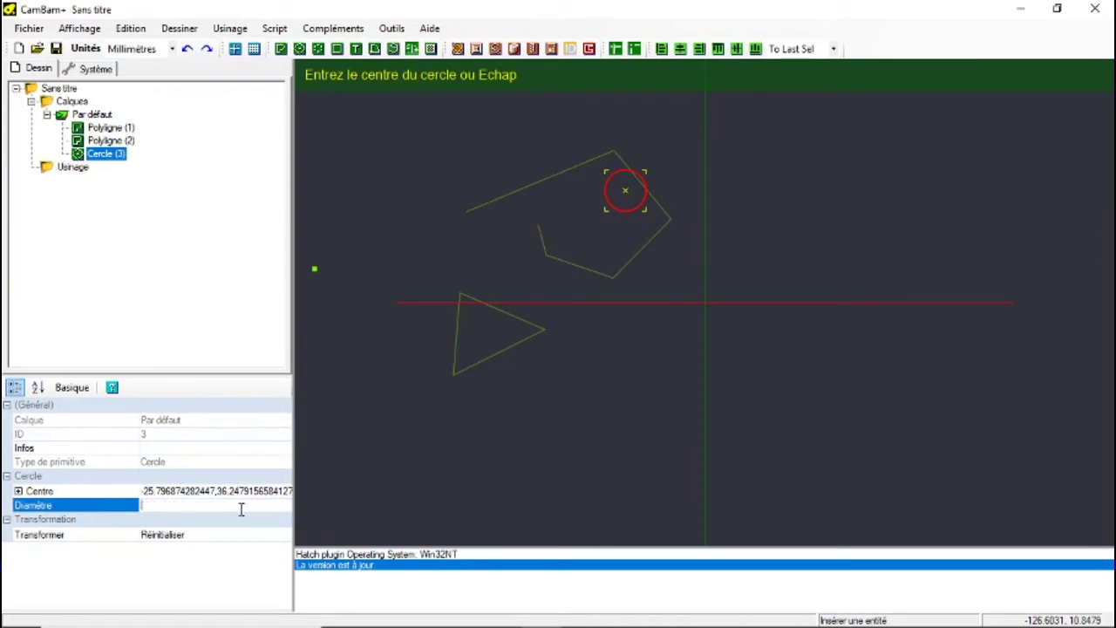
pyautogui.write('25')
pyautogui.press('Return')
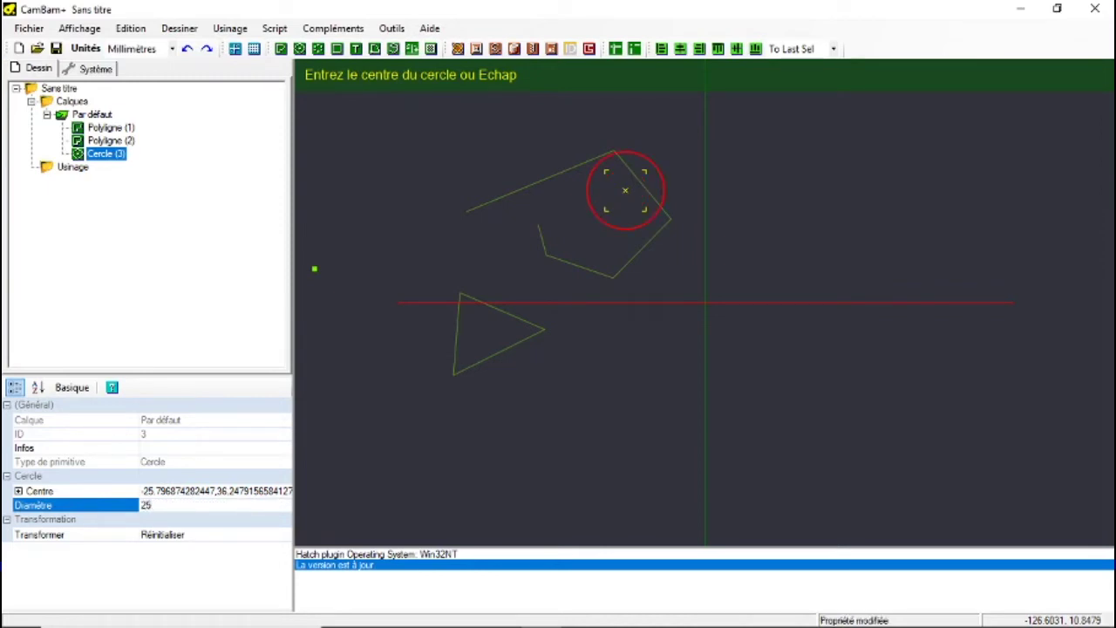
# - Draw a rectangle about 44 by 23 mm in the positive X, positive Y quadrant
pyautogui.click(337, 49)
pyautogui.click(728, 191)
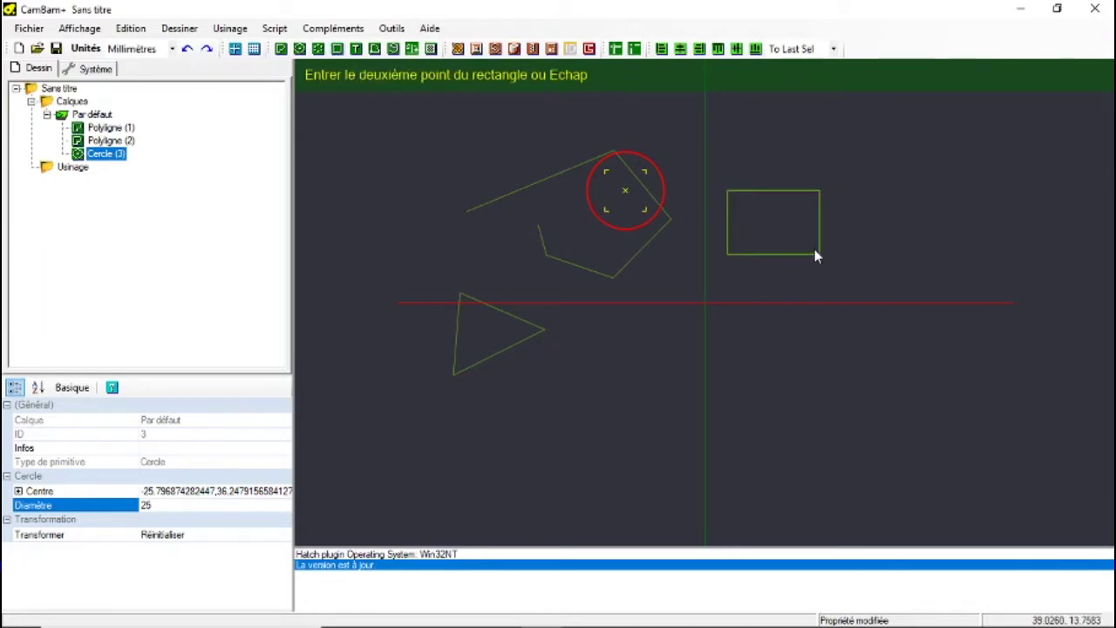
pyautogui.click(865, 262)
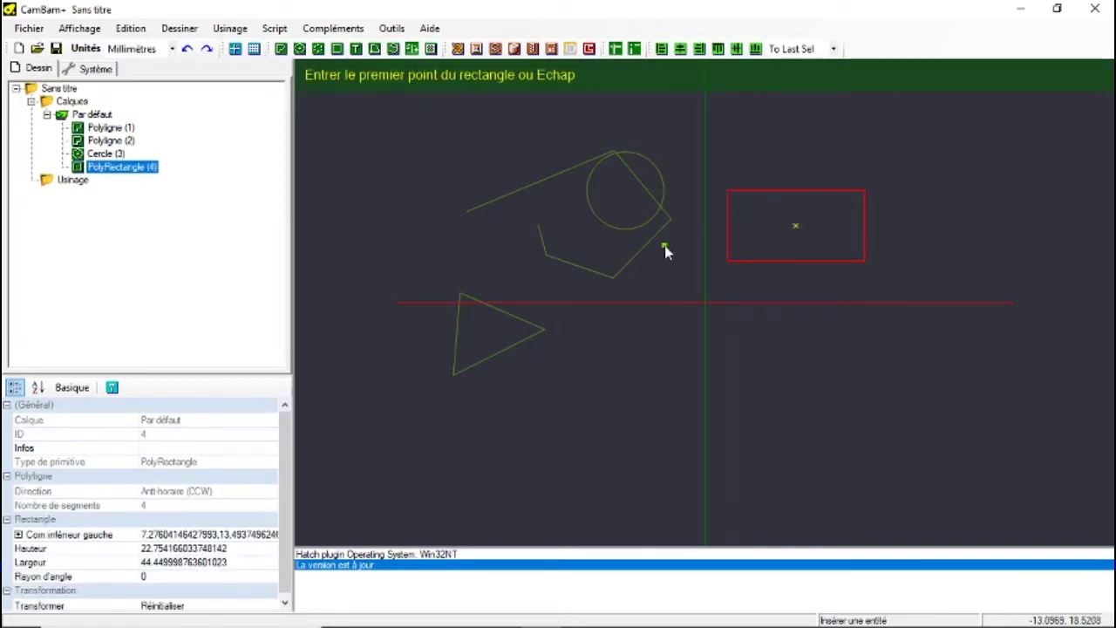
# - Place the text "hfixn" in font 1CamBam_Stick_7, size 10, just below the X axis between the triangle and the Y axis
pyautogui.click(356, 49)
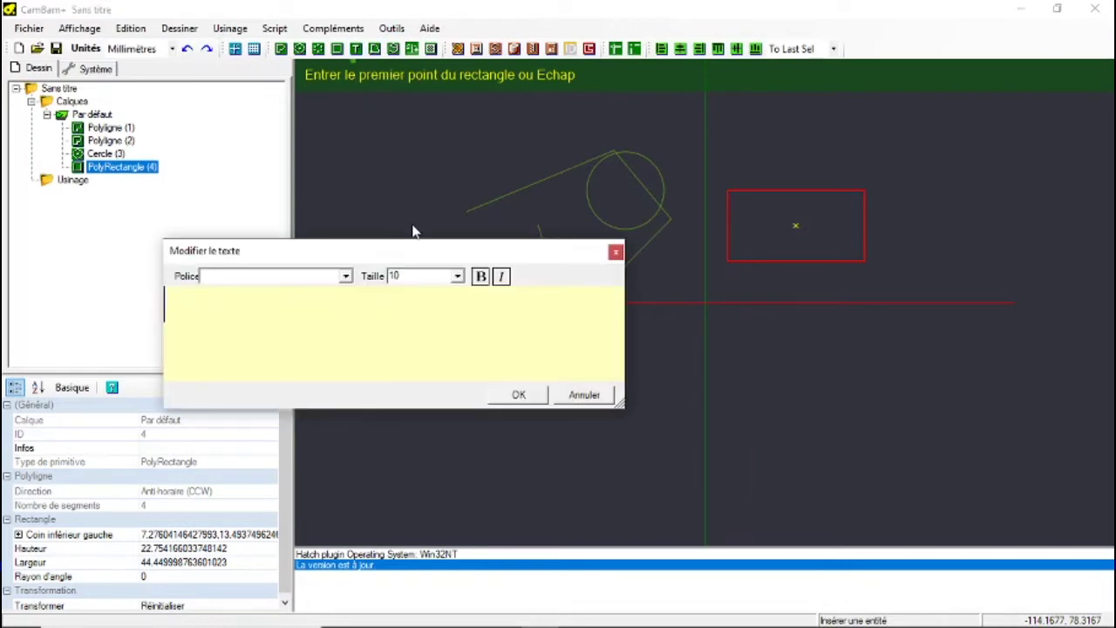
pyautogui.click(346, 276)
pyautogui.scroll(-2, 279, 348)
pyautogui.scroll(3, 279, 352)
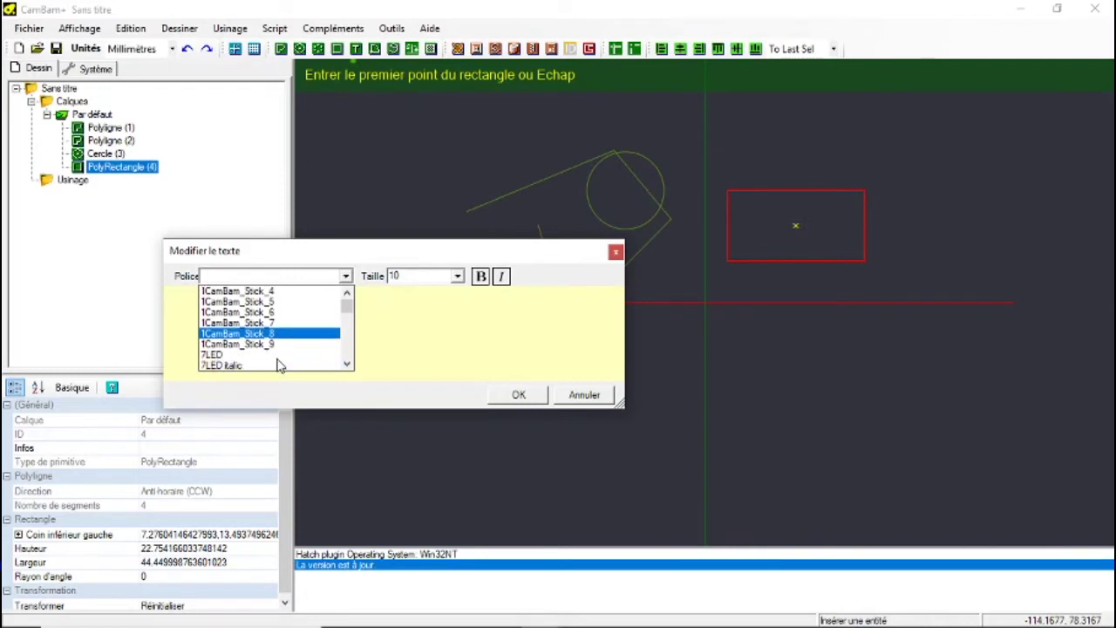
pyautogui.click(280, 322)
pyautogui.click(431, 346)
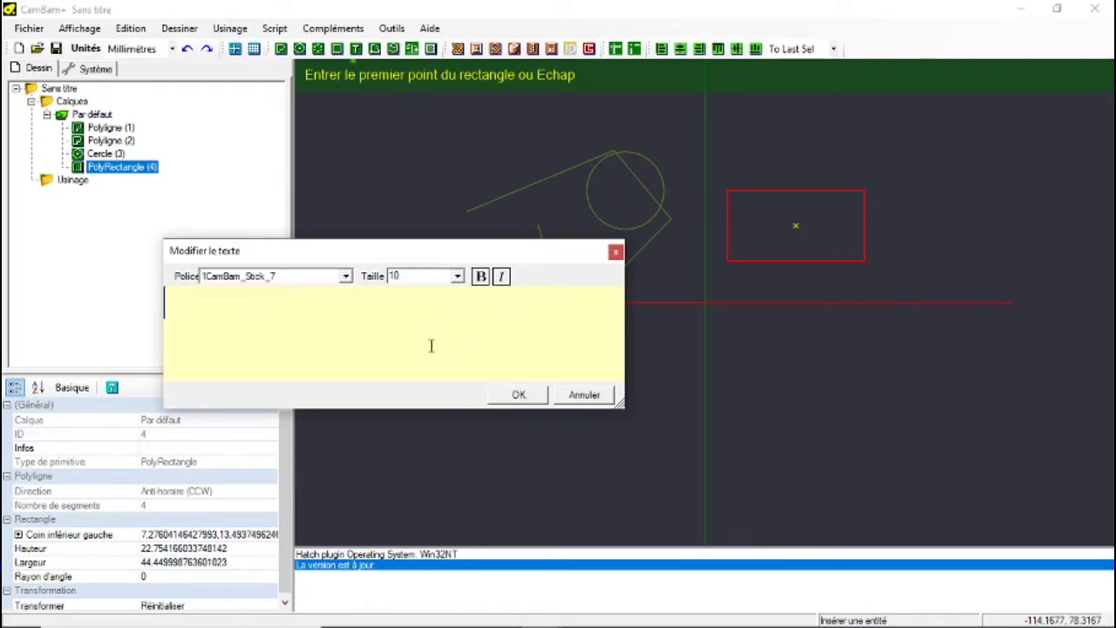
pyautogui.click(518, 394)
pyautogui.click(601, 353)
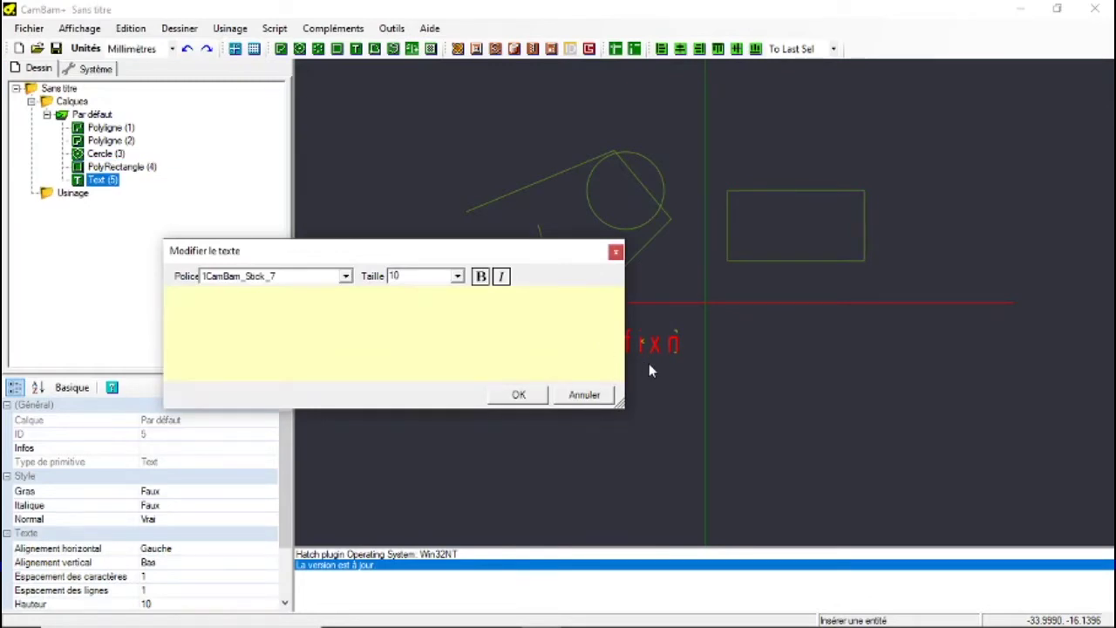
pyautogui.click(572, 399)
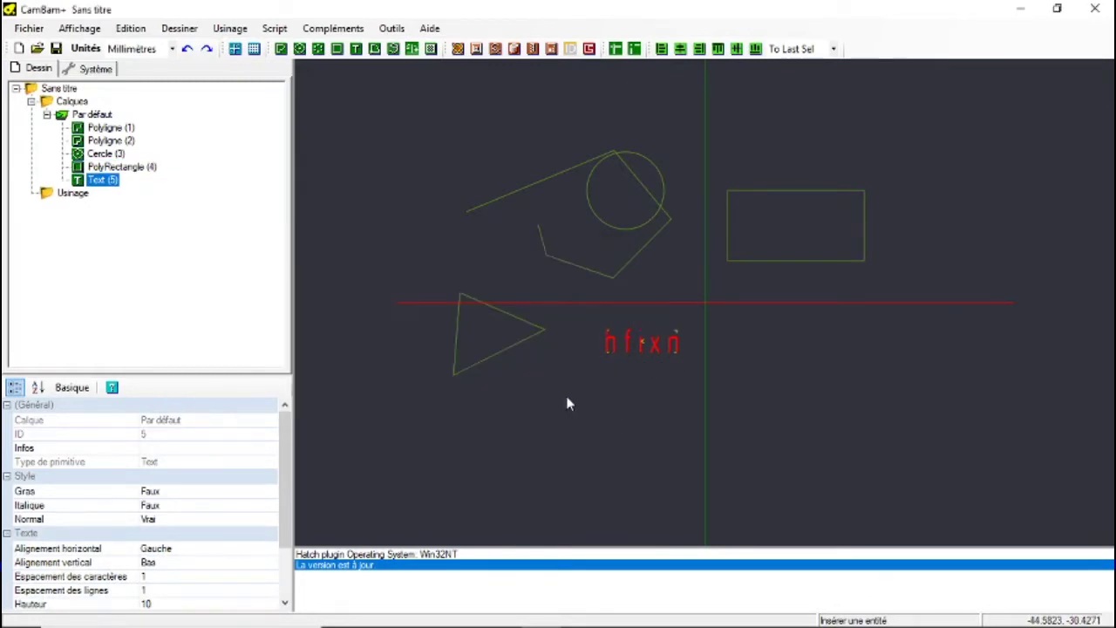
# - Draw an arc with a radius of about 11 mm beyond the open polyline's outer free end
pyautogui.click(374, 48)
pyautogui.click(413, 138)
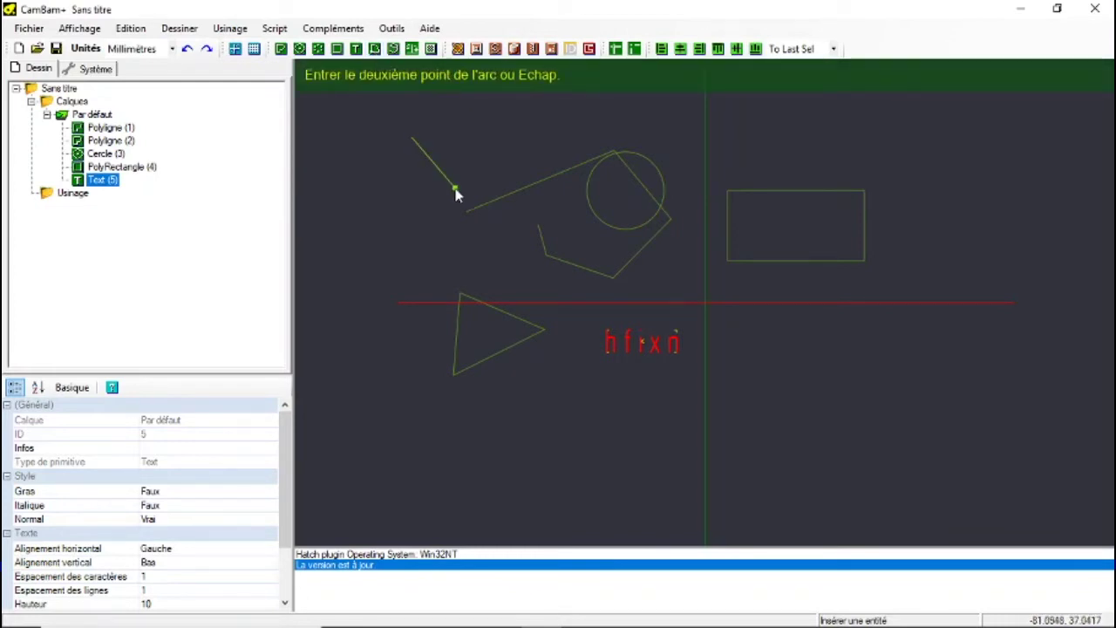
pyautogui.click(455, 192)
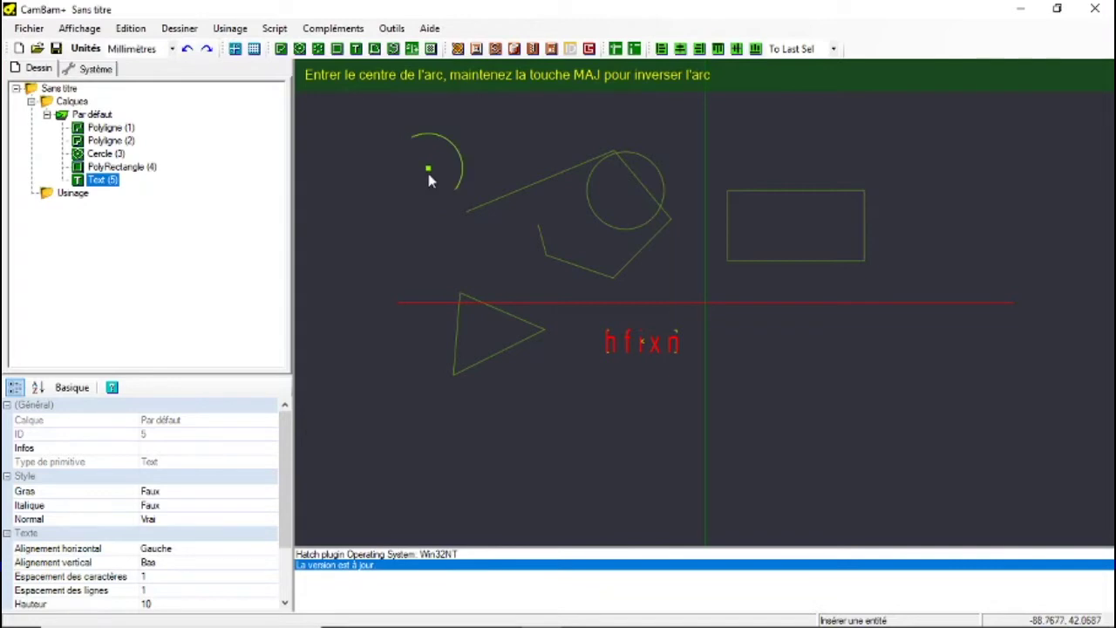
pyautogui.click(435, 168)
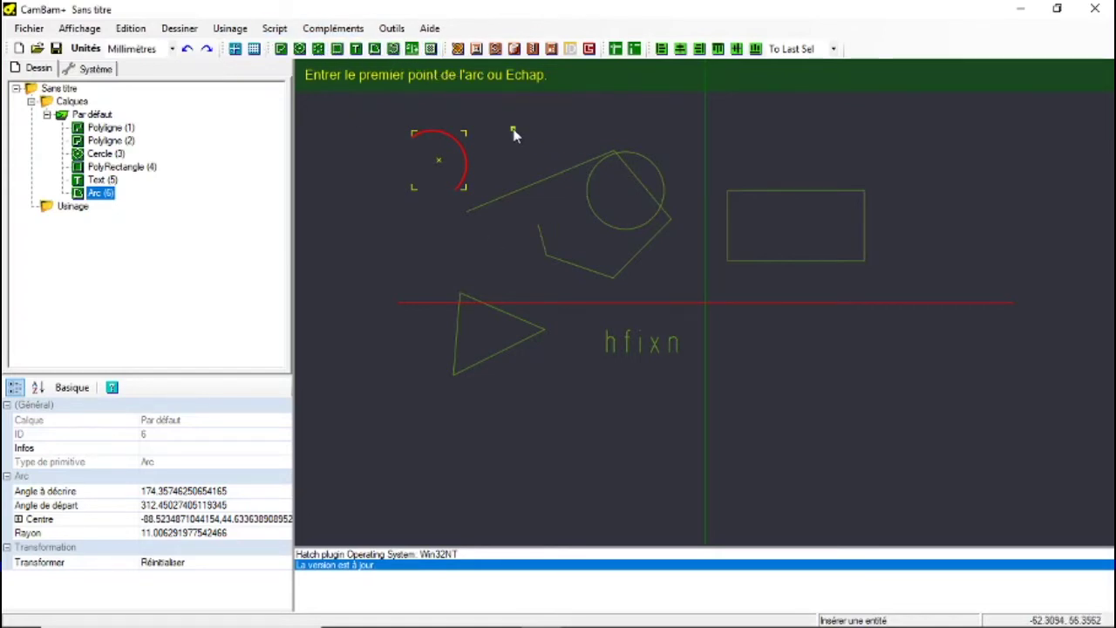
pyautogui.press('Escape')
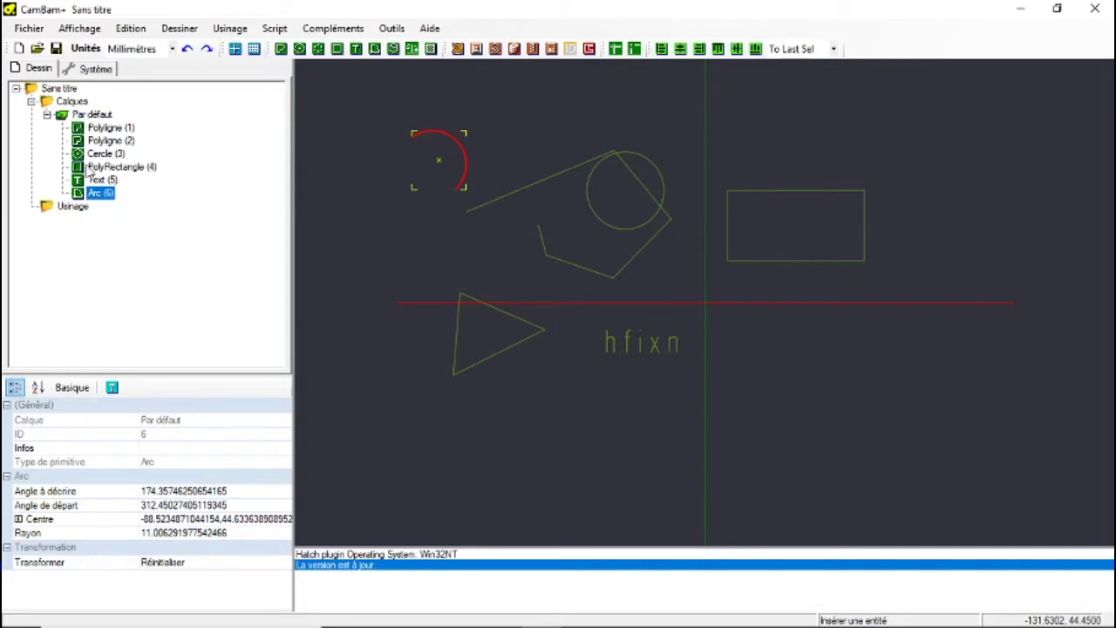
# - Create a new layer named "rectangle"
pyautogui.rightClick(81, 103)
pyautogui.click(131, 112)
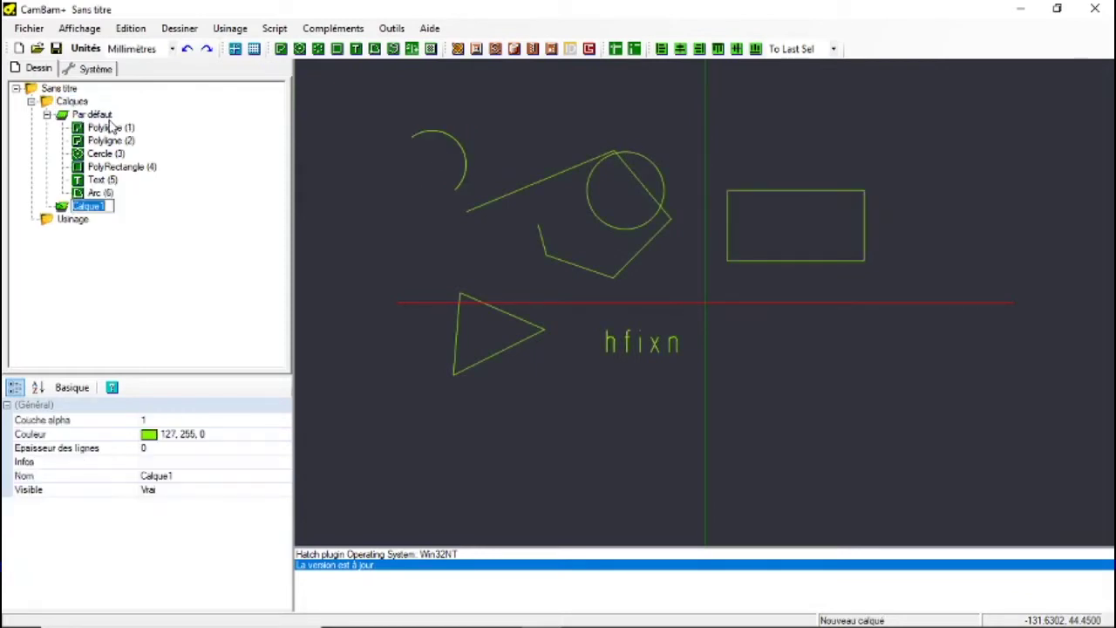
pyautogui.write('rectangle')
pyautogui.press('Return')
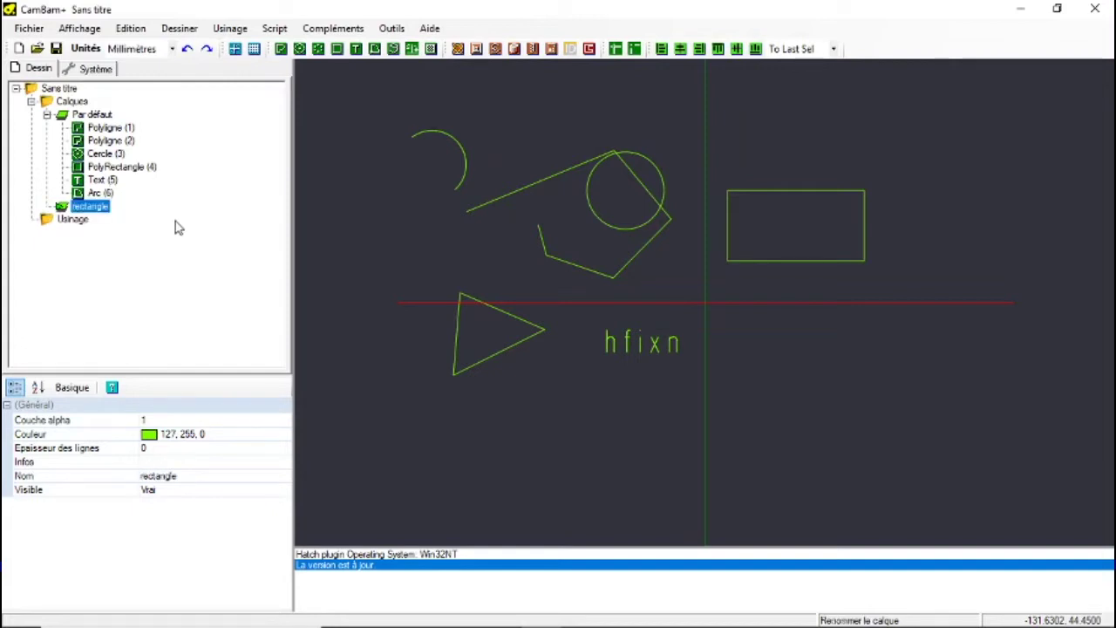
# - Move the rectangle shape from the default layer into the "rectangle" layer
pyautogui.click(729, 218)
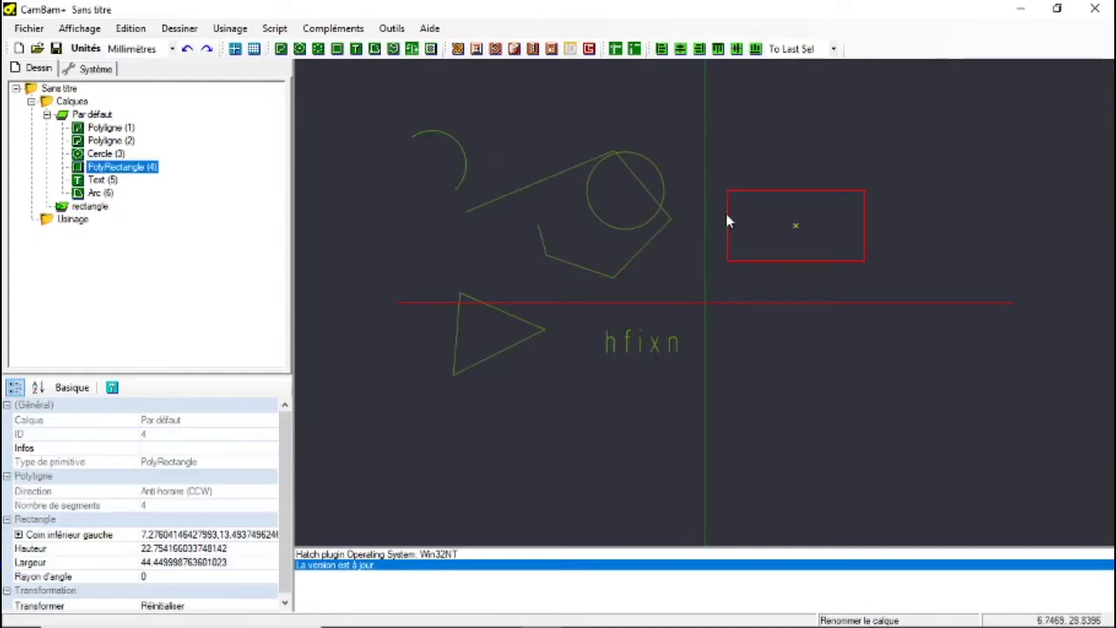
pyautogui.moveTo(135, 166); pyautogui.dragTo(87, 217)
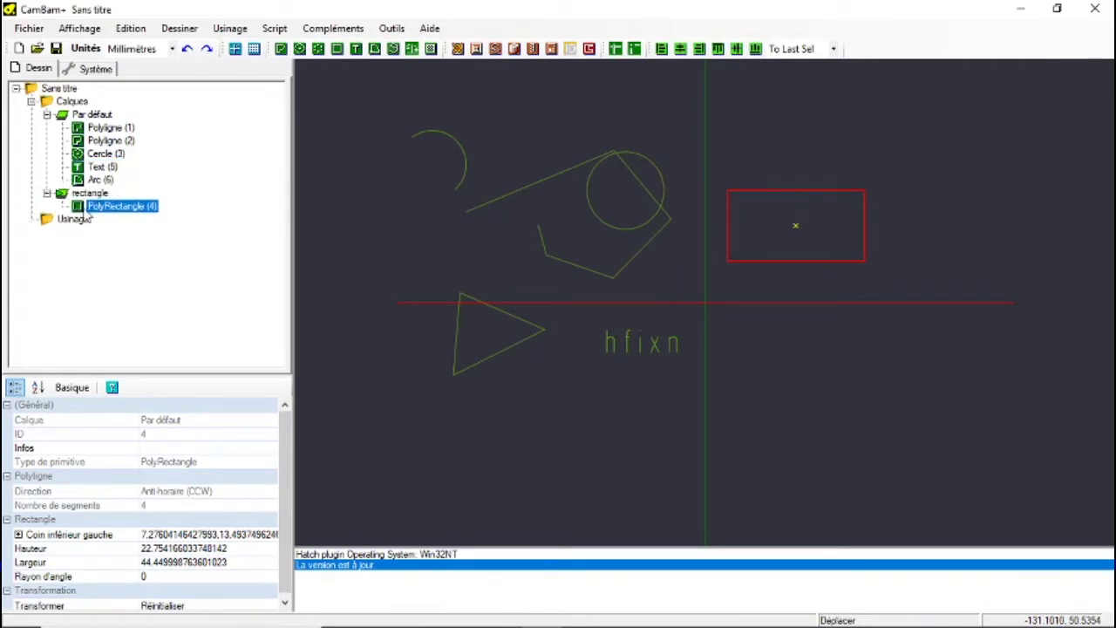
# - Set the colour of the "rectangle" layer to pink (255, 128, 255)
pyautogui.click(78, 198)
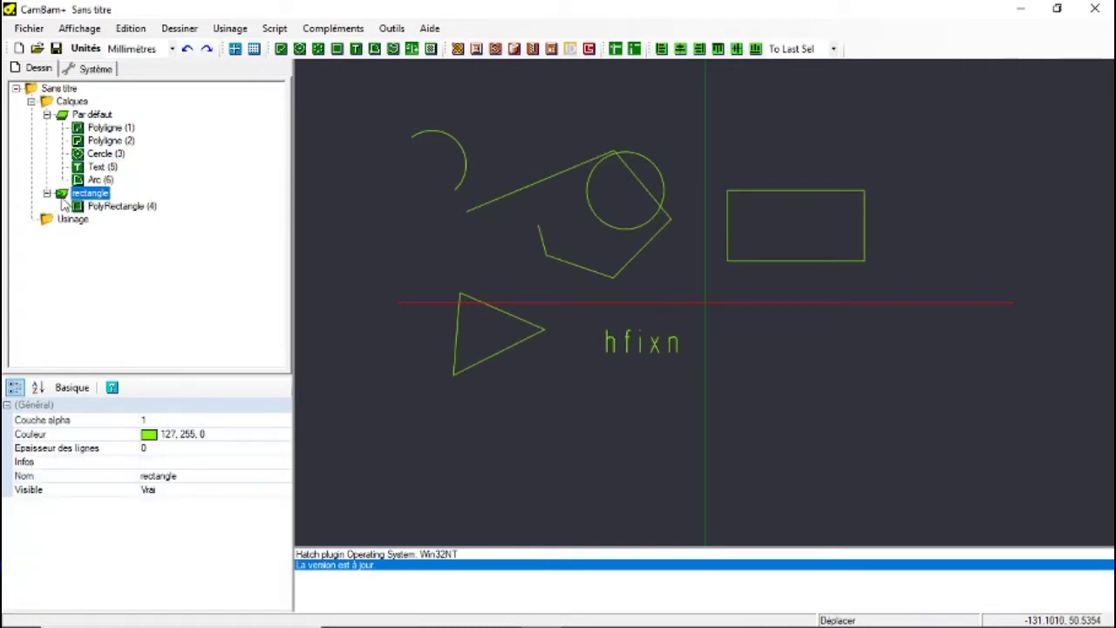
pyautogui.click(272, 436)
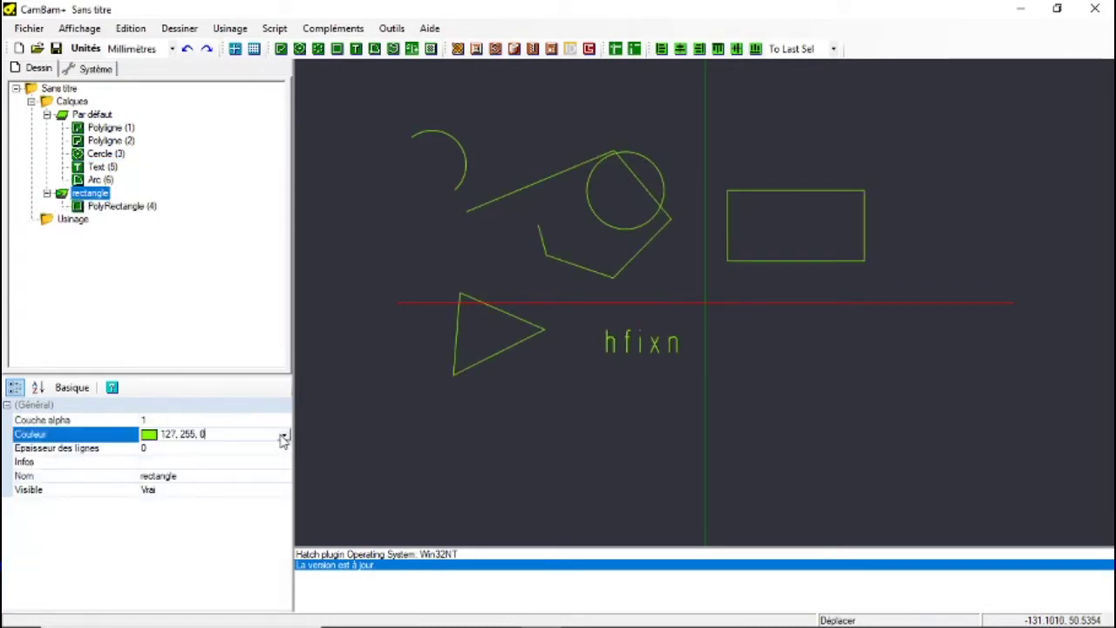
pyautogui.click(284, 436)
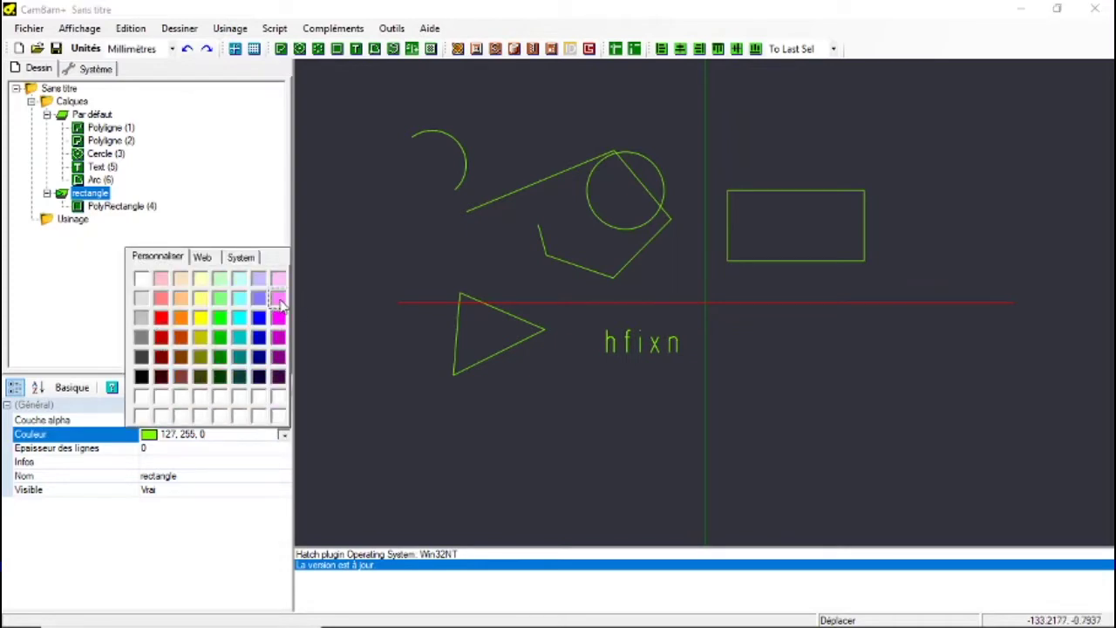
pyautogui.press('Return')
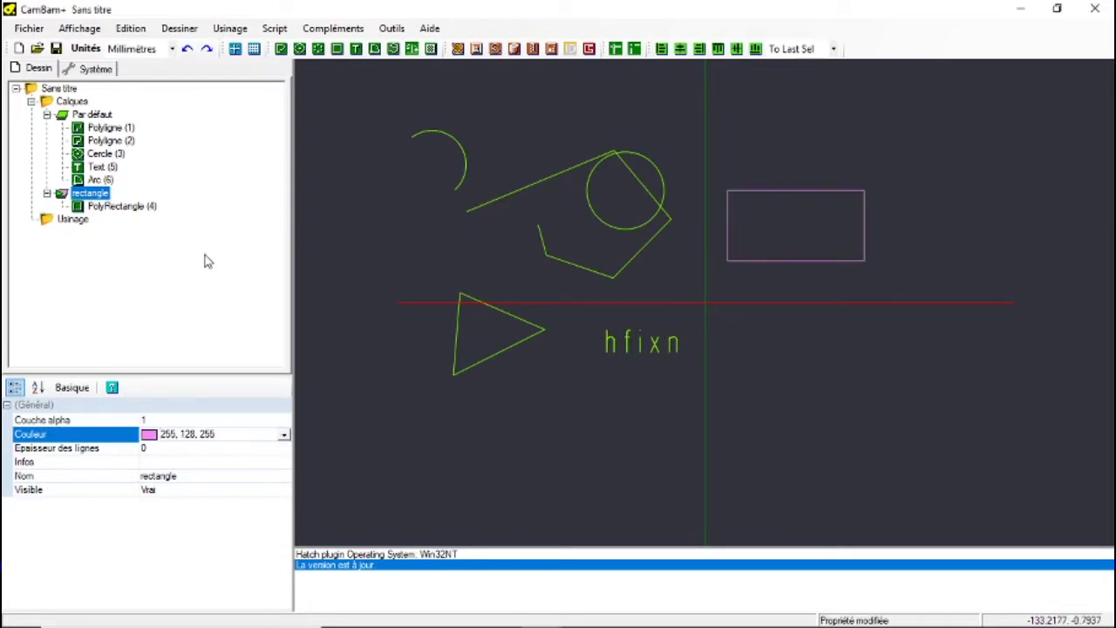
# - Browse the web and system colour choices for the "rectangle" layer, keeping the pink 255, 128, 255
pyautogui.click(283, 436)
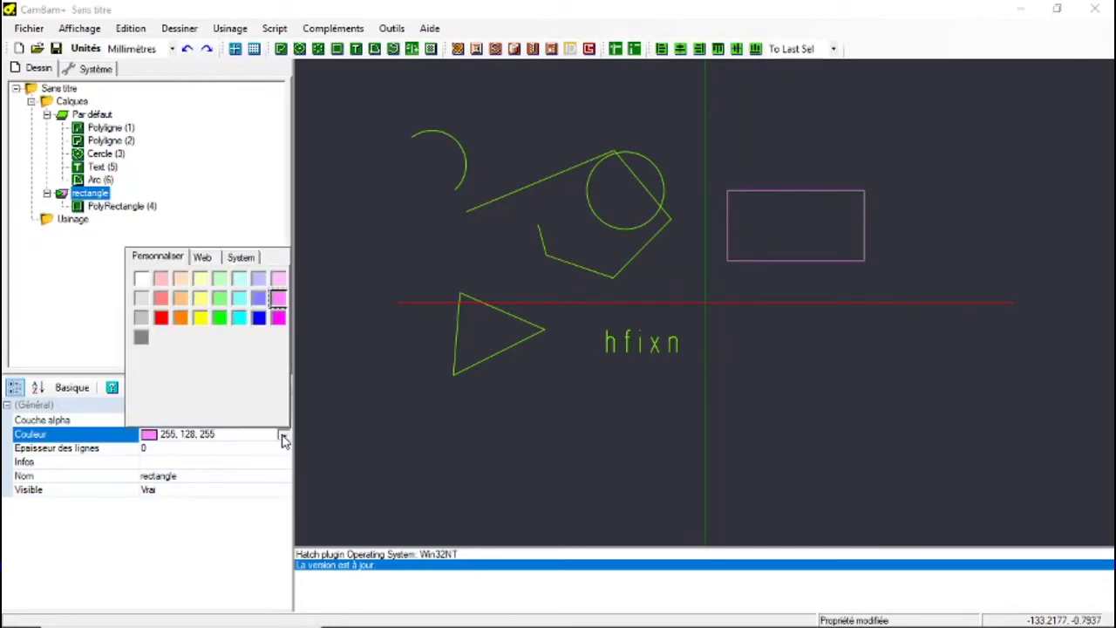
pyautogui.click(203, 258)
pyautogui.scroll(-6, 174, 383)
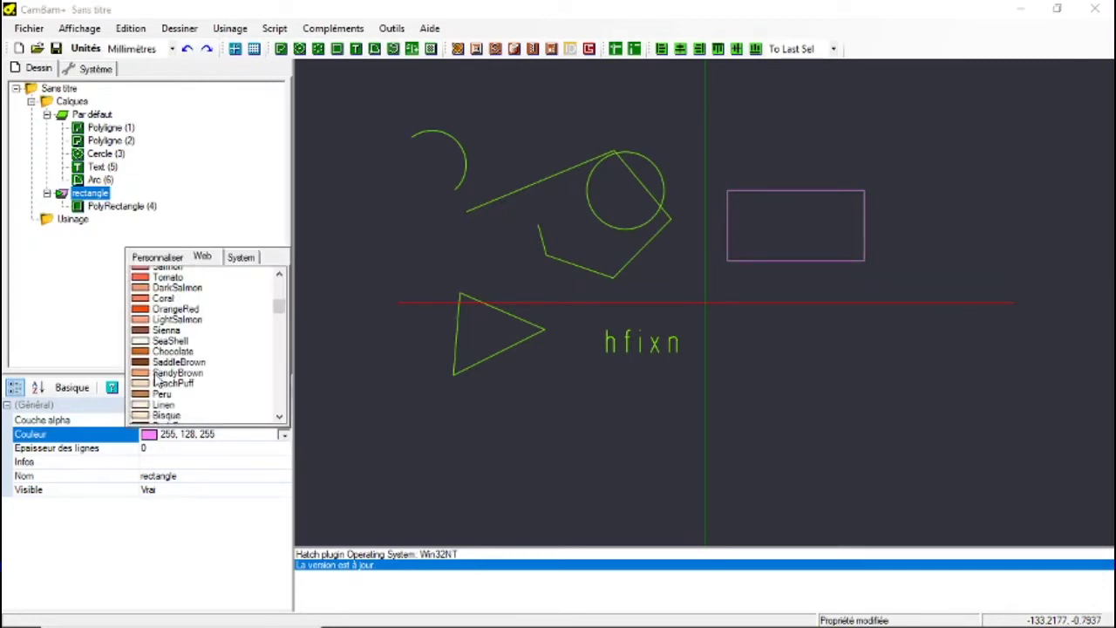
pyautogui.scroll(-6, 155, 382)
pyautogui.click(242, 258)
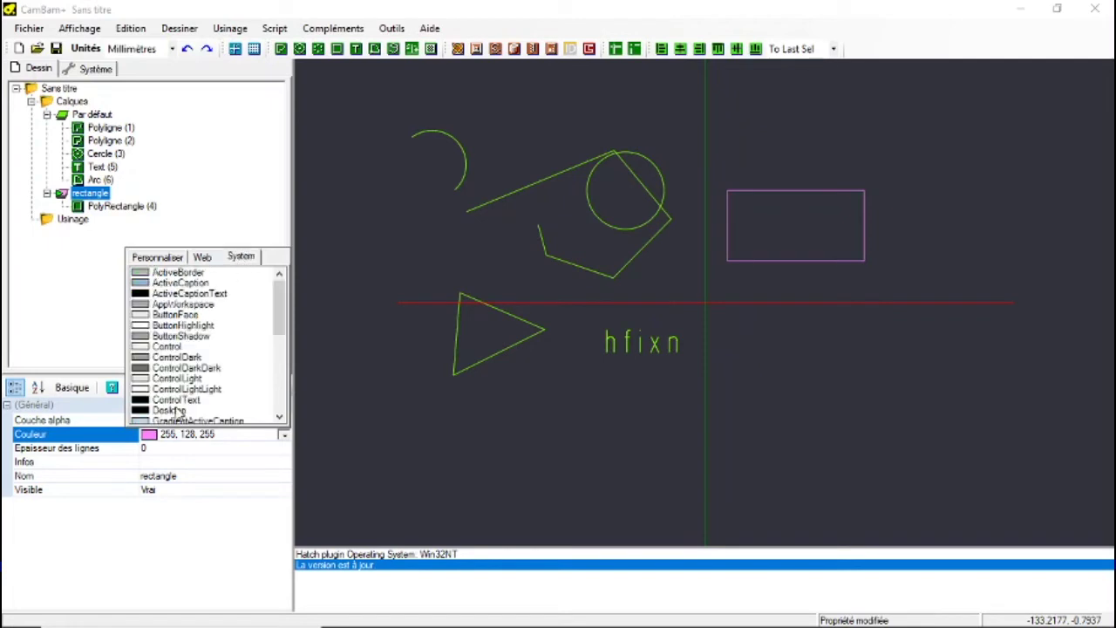
pyautogui.click(153, 260)
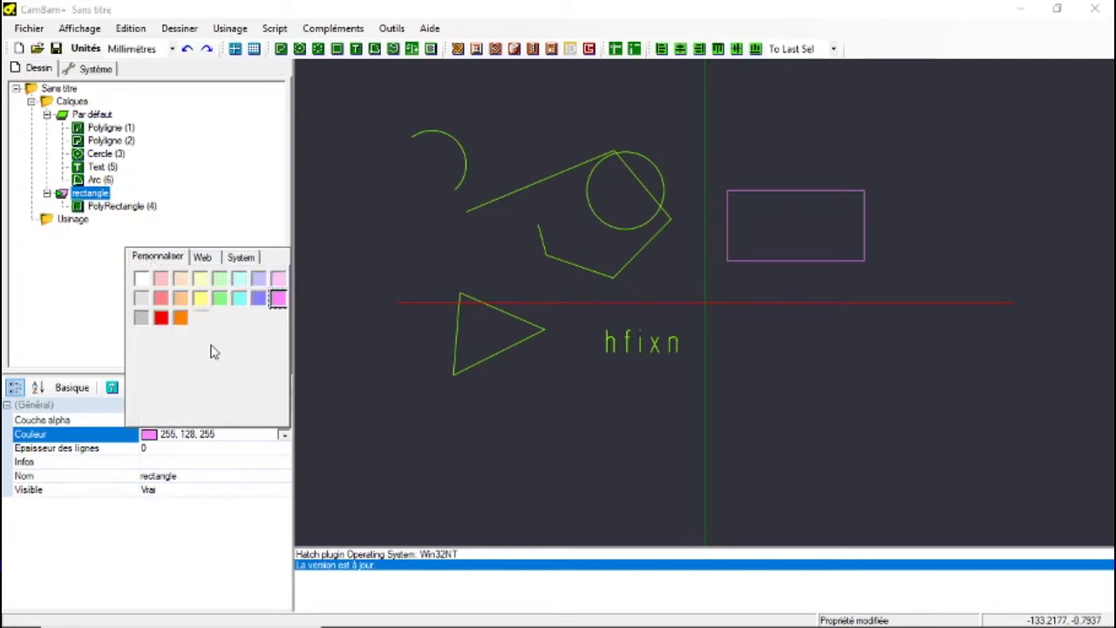
pyautogui.click(276, 304)
# - Inspect the line thickness property of the "rectangle" layer and reselect the layer
pyautogui.click(264, 448)
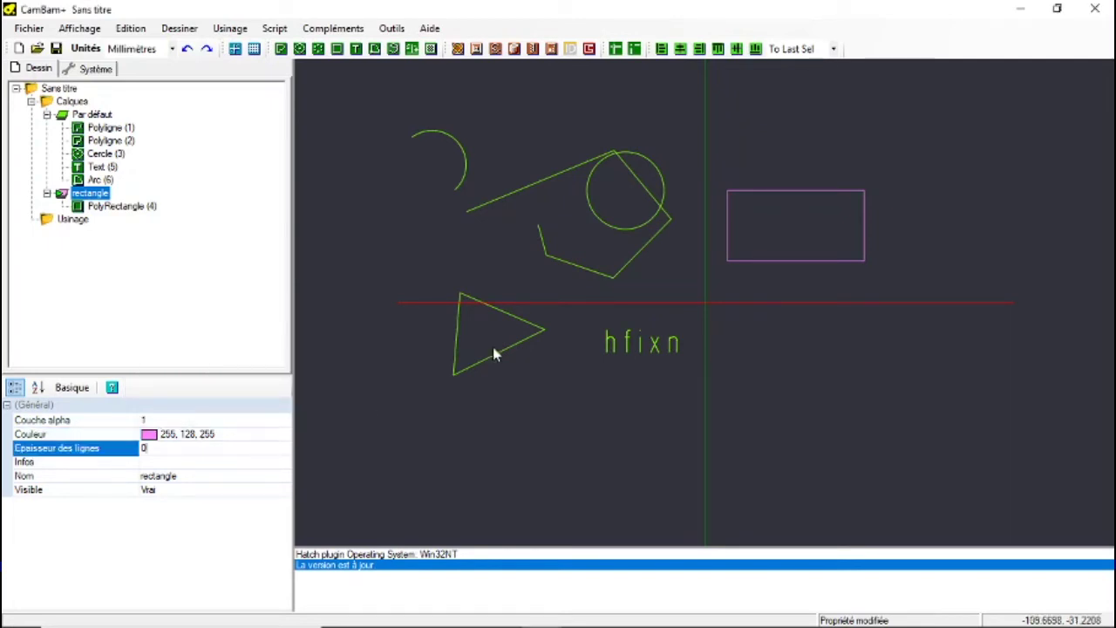
pyautogui.click(728, 250)
pyautogui.click(66, 194)
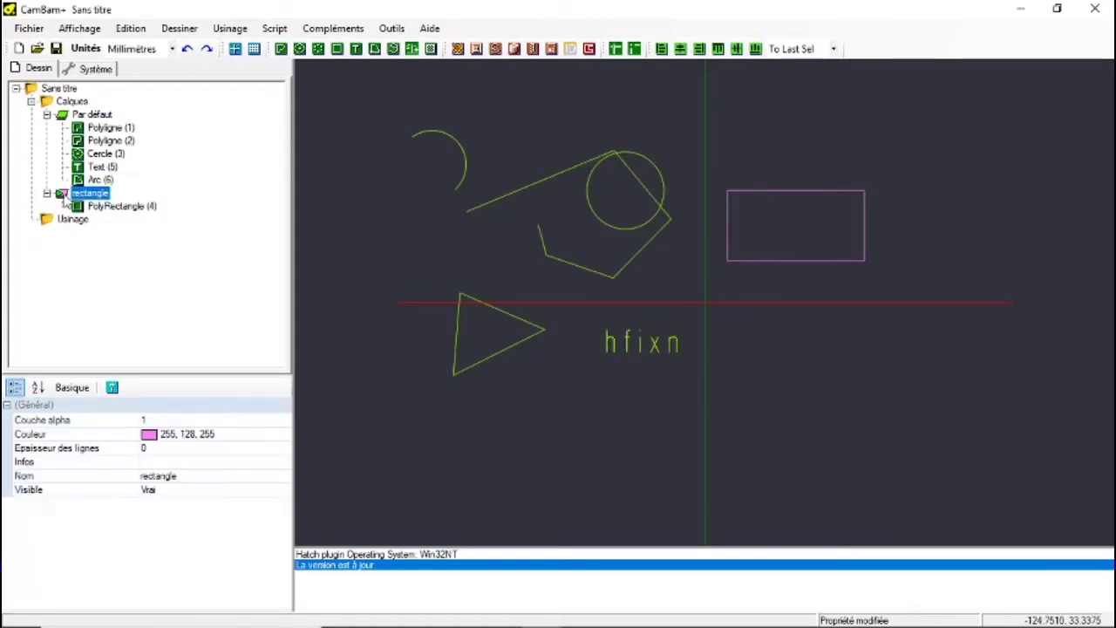
# - Select the rectangle, the arc and the open polyline in turn to check which layer each belongs to
pyautogui.click(737, 193)
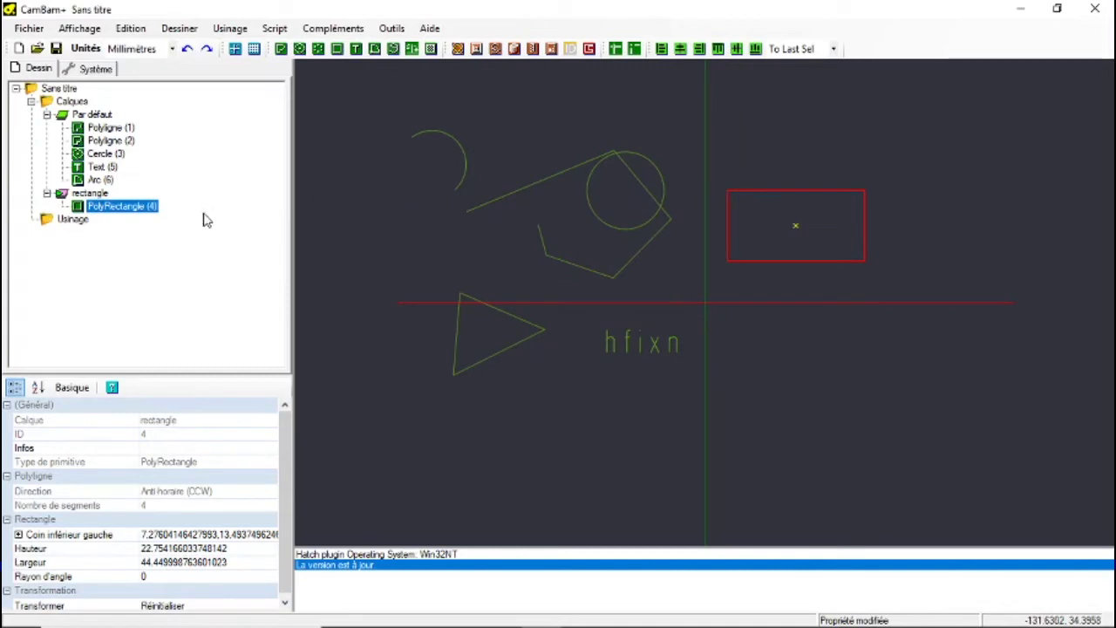
pyautogui.click(459, 152)
pyautogui.click(505, 193)
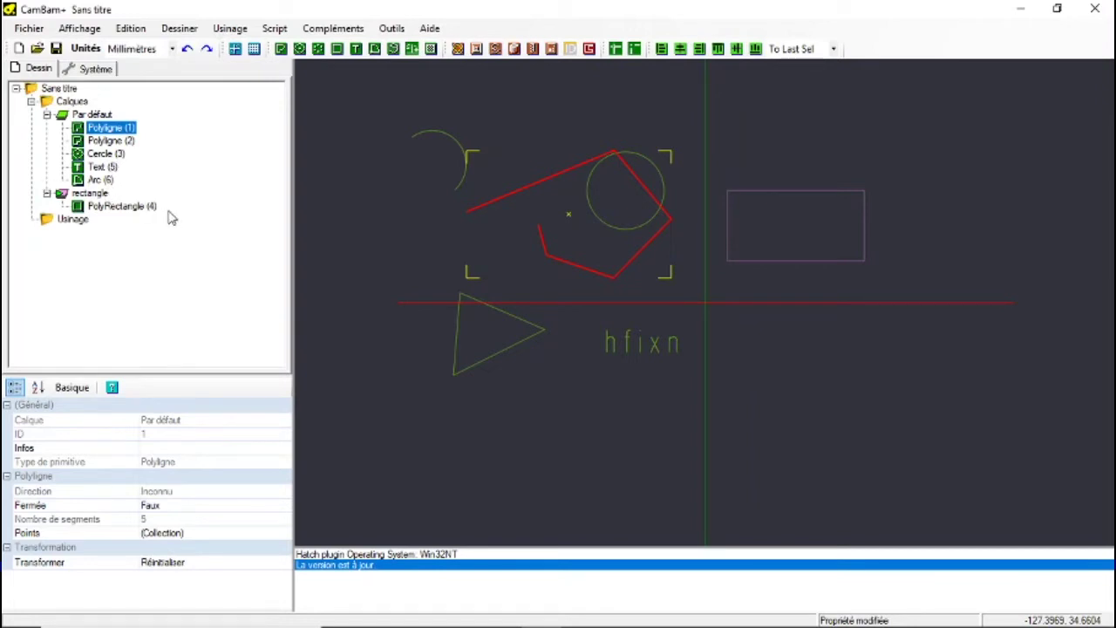
# - Delete the arc in the default layer and draw a replacement arc of about 9.1 mm radius in the "rectangle" layer
pyautogui.click(103, 180)
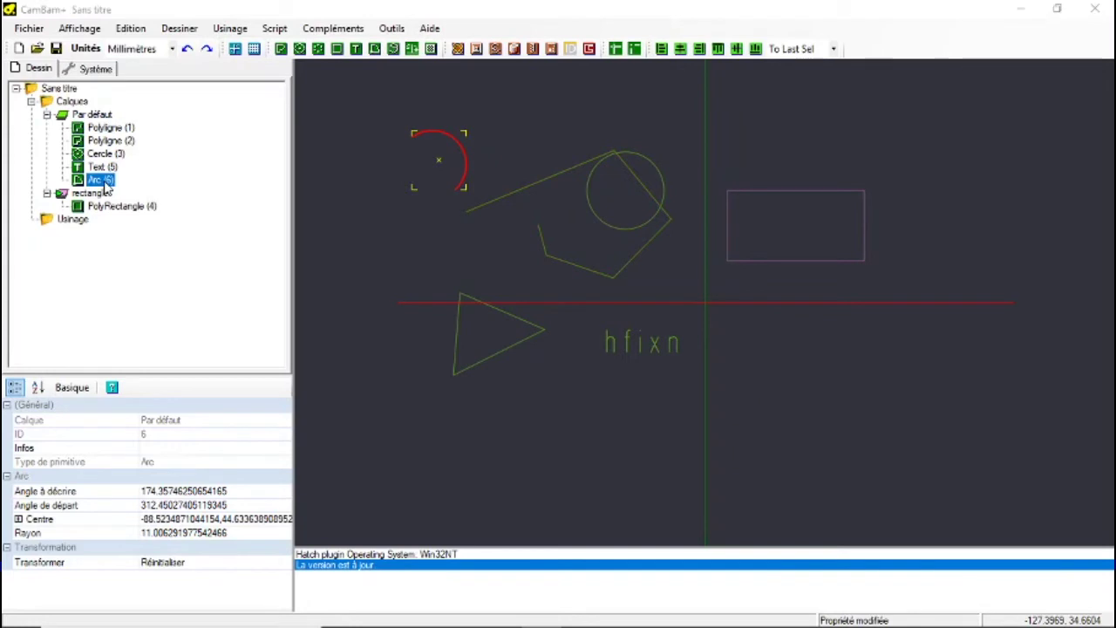
pyautogui.press('Delete')
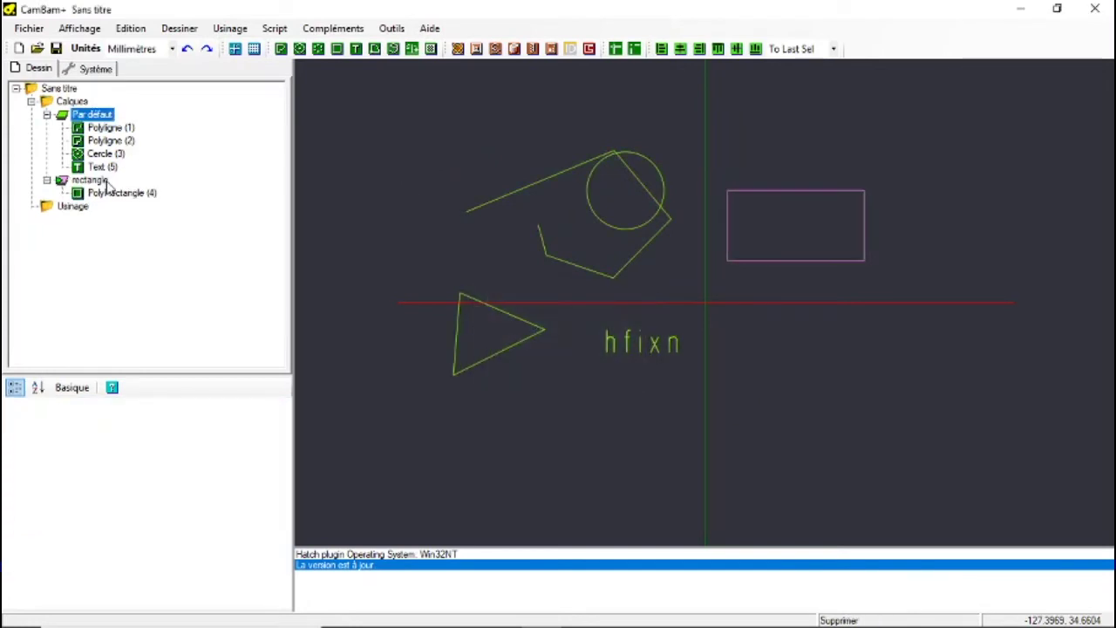
pyautogui.click(375, 49)
pyautogui.click(416, 140)
pyautogui.click(455, 179)
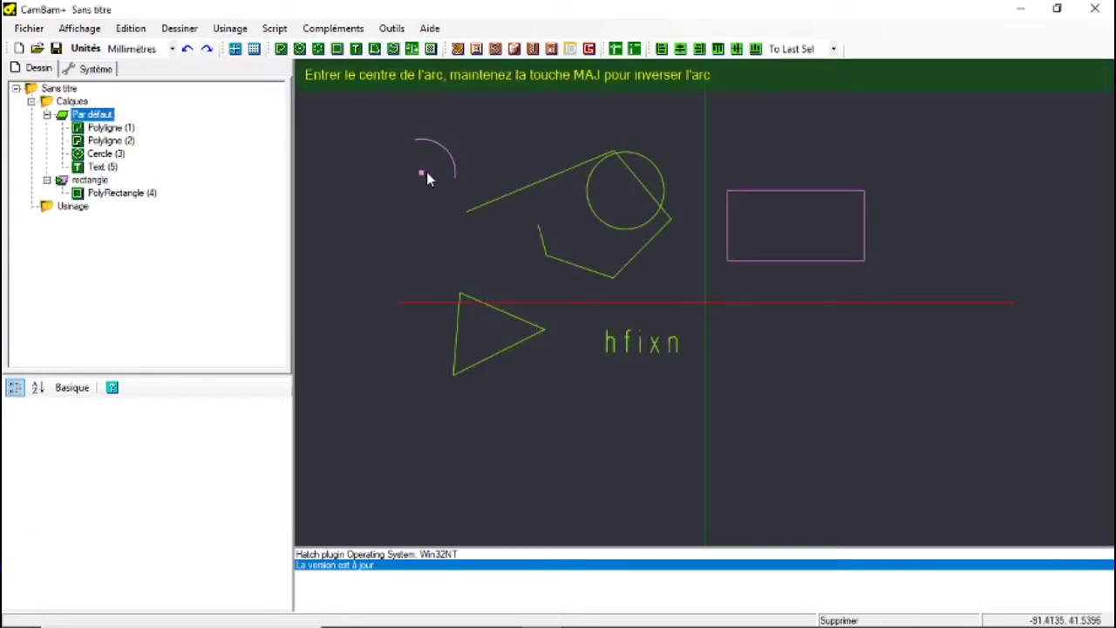
pyautogui.click(434, 168)
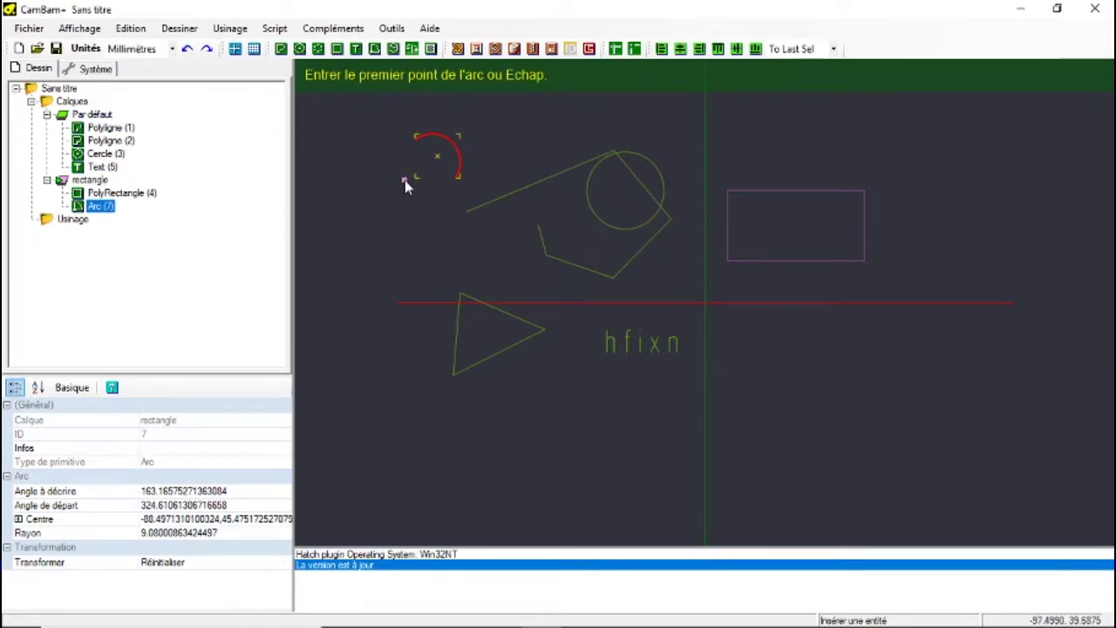
pyautogui.press('Escape')
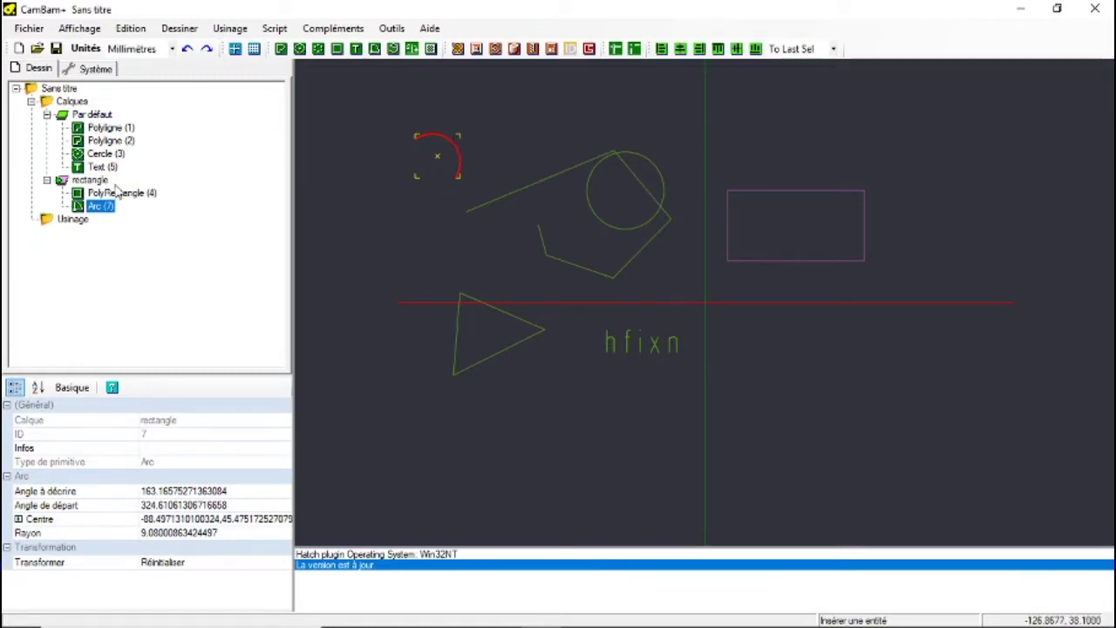
pyautogui.click(433, 169)
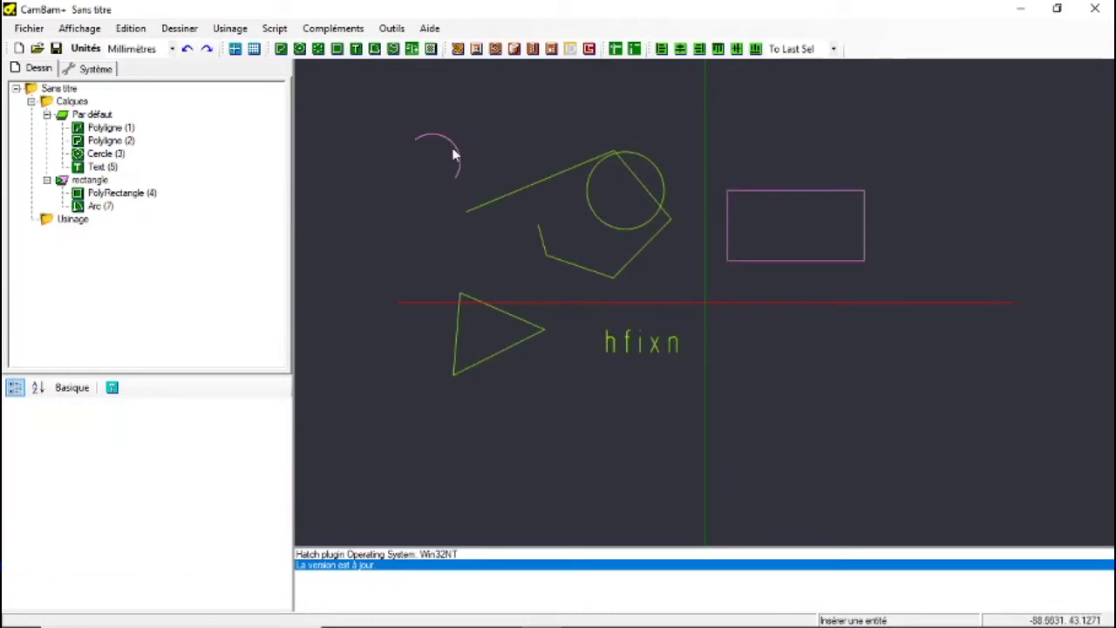
# - Define the "rectangle" layer as the current layer
pyautogui.click(82, 180)
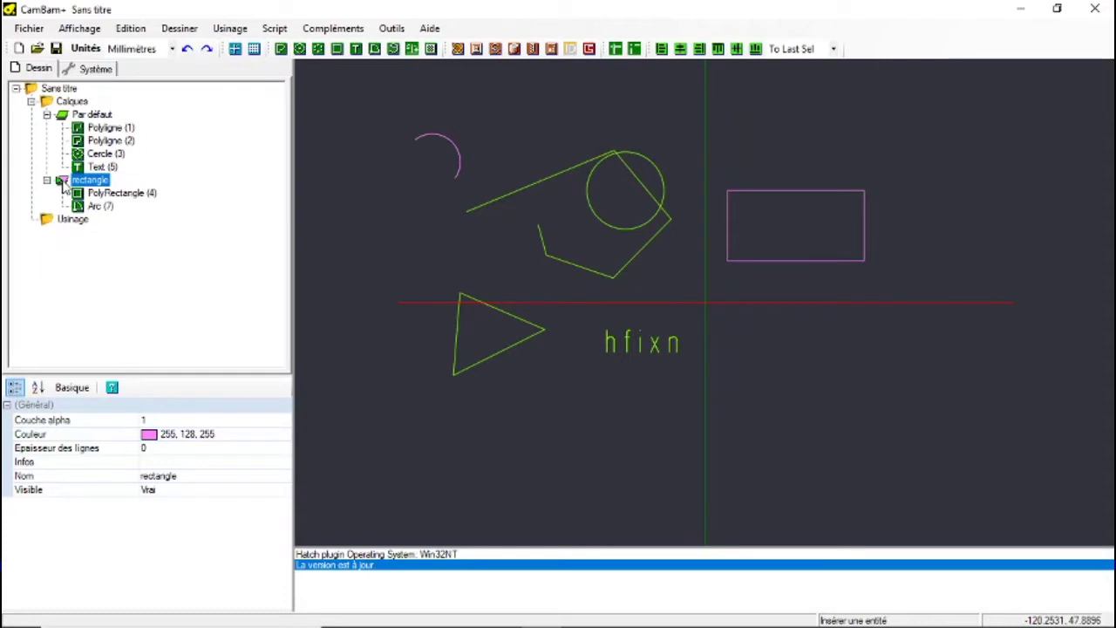
pyautogui.rightClick(68, 185)
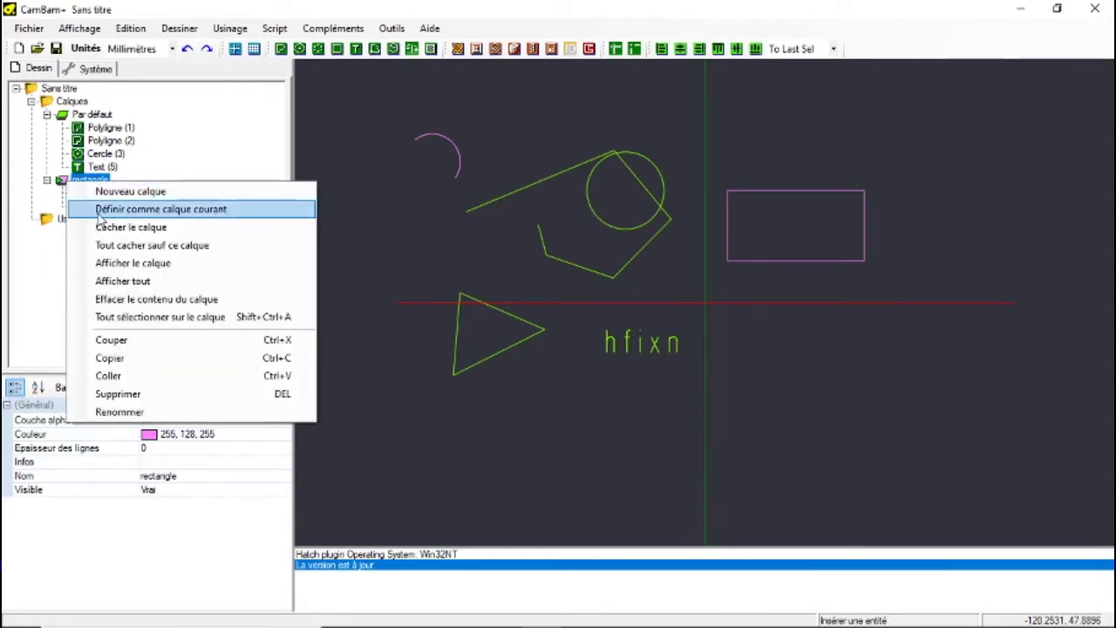
pyautogui.click(185, 216)
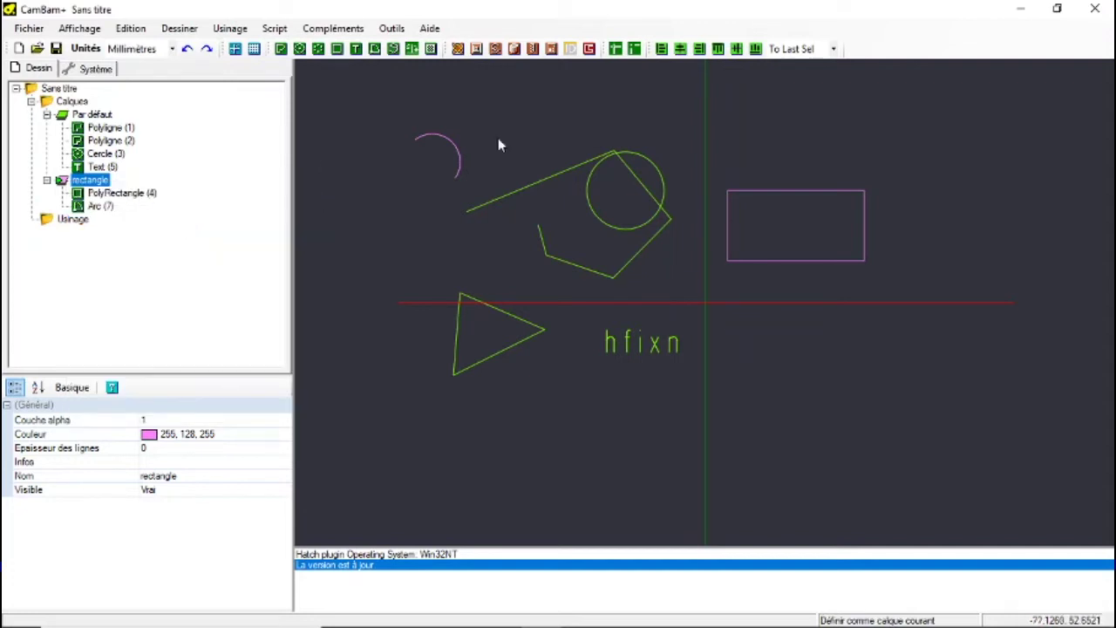
# - Move the new arc from the "rectangle" layer into the default layer
pyautogui.click(453, 152)
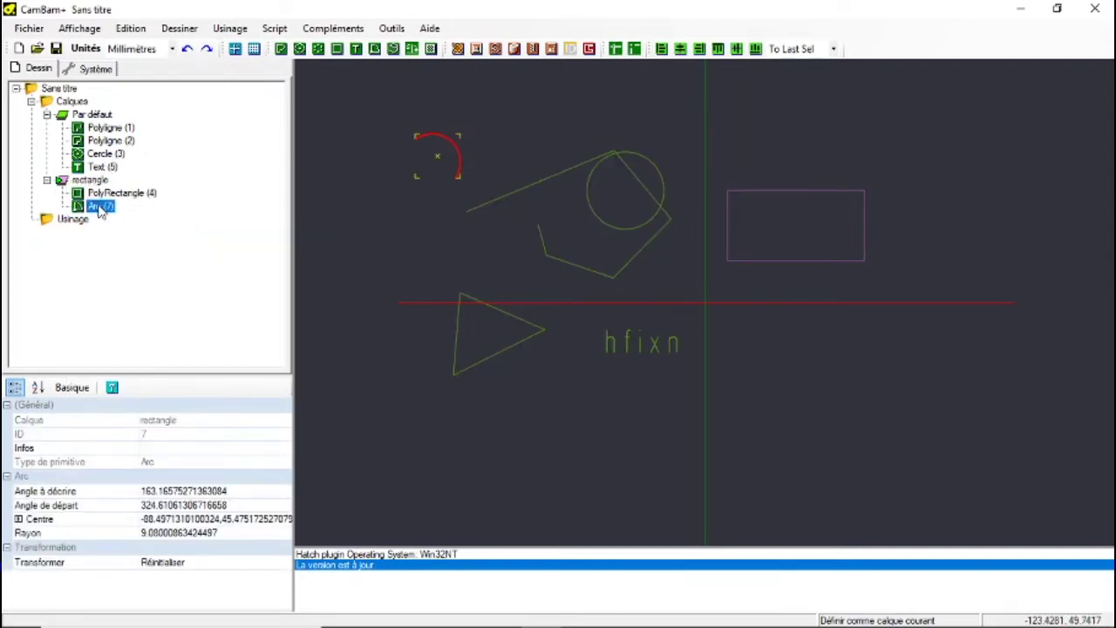
pyautogui.moveTo(101, 210); pyautogui.dragTo(122, 170)
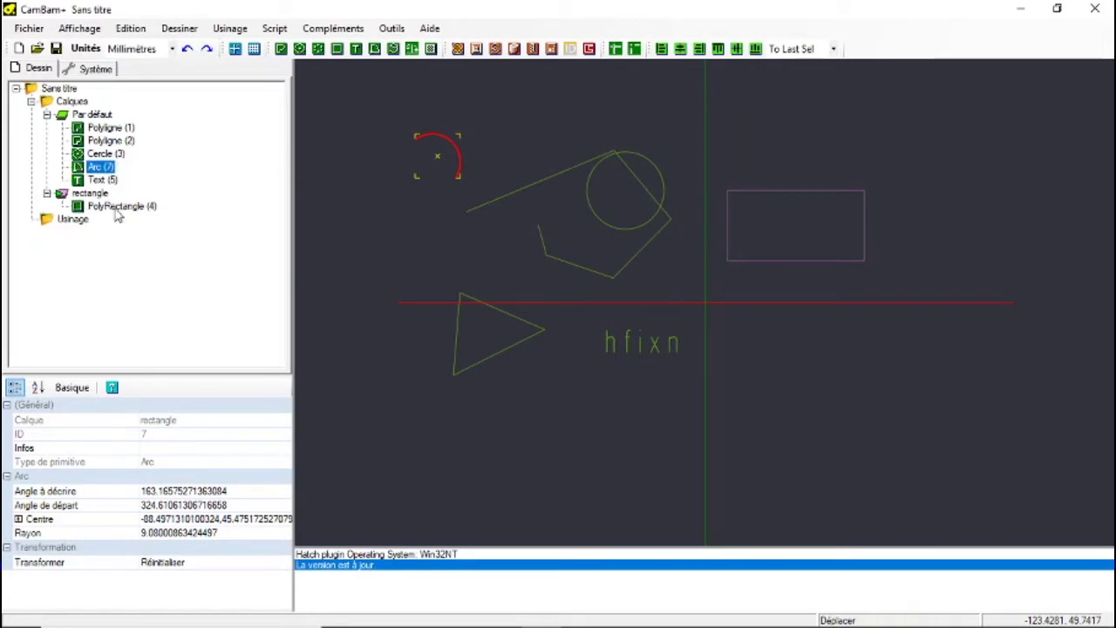
pyautogui.click(379, 268)
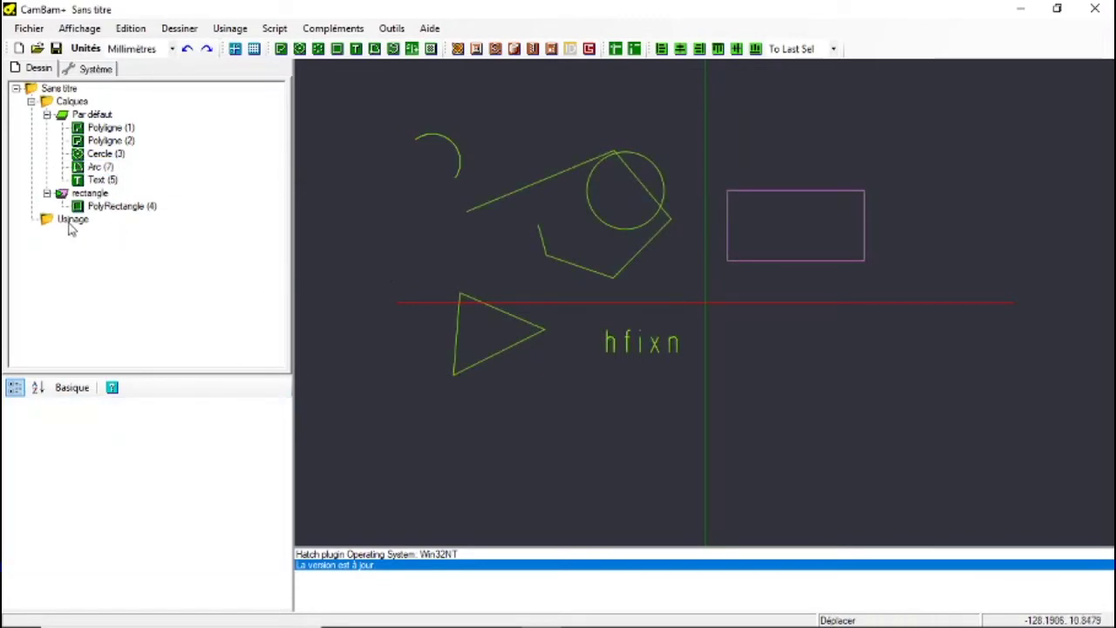
# - Create a contour machining operation on the closed triangle polyline
pyautogui.click(72, 221)
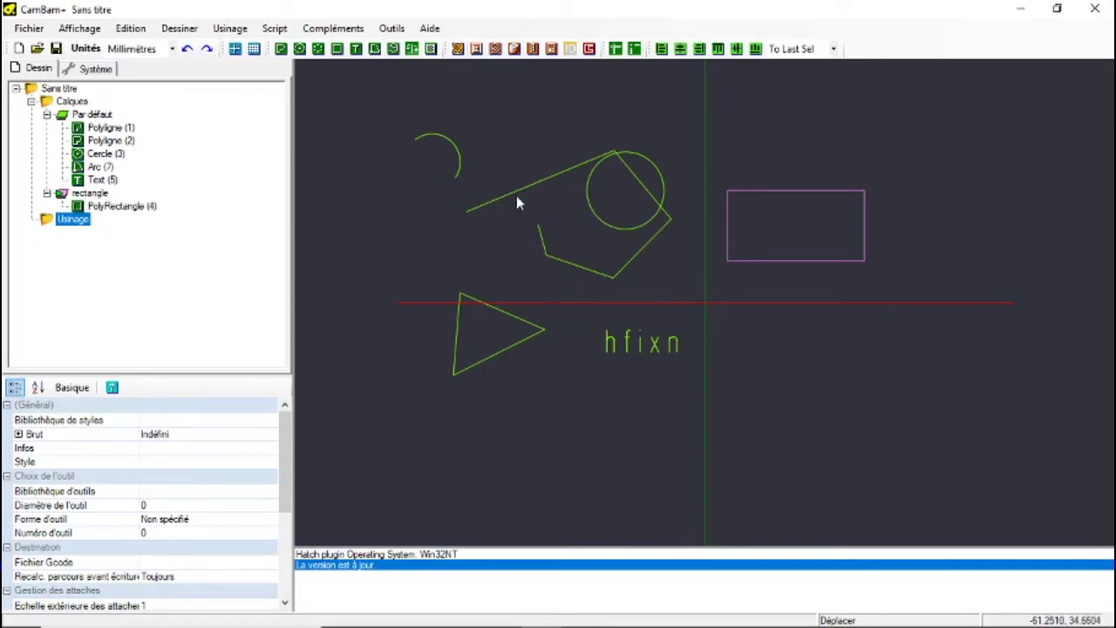
pyautogui.click(500, 314)
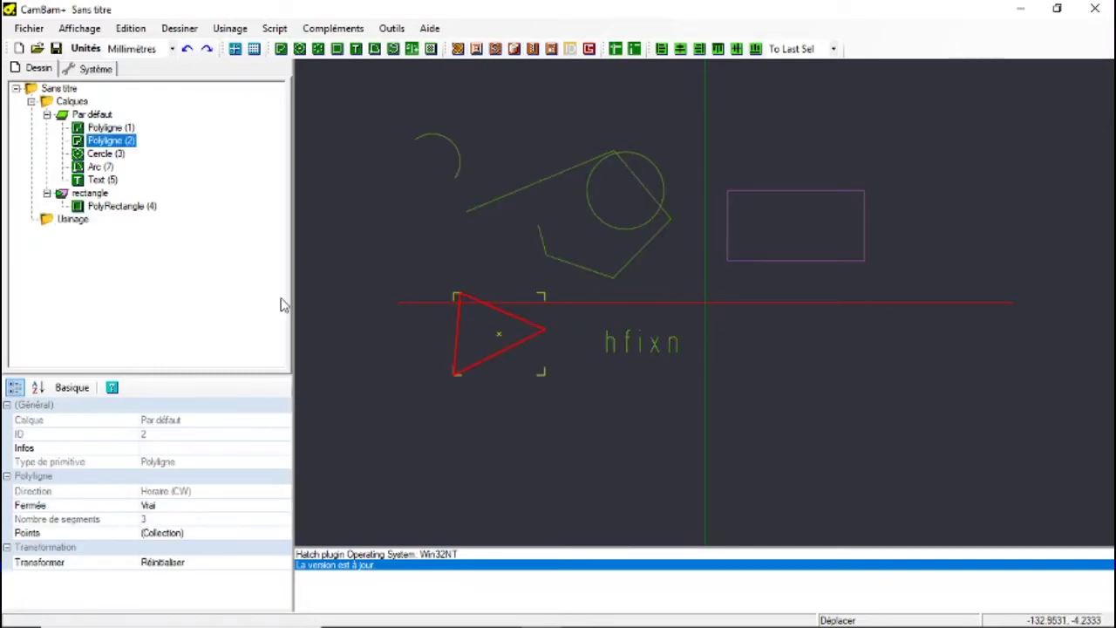
pyautogui.click(458, 50)
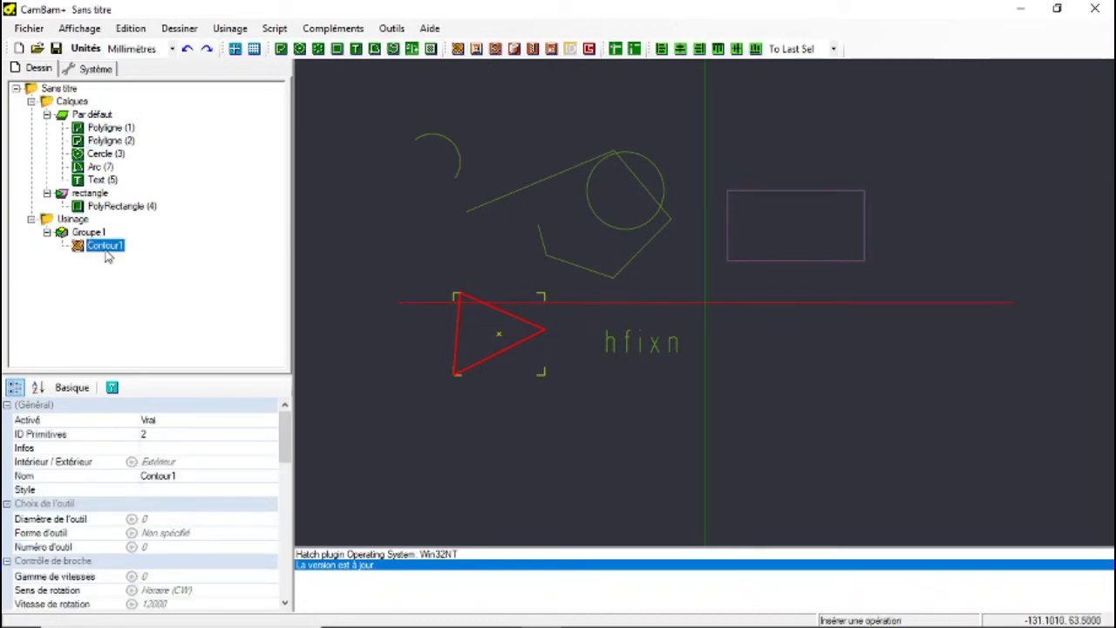
# - Rename the machining group containing the contour operation as "triangle"
pyautogui.click(89, 233)
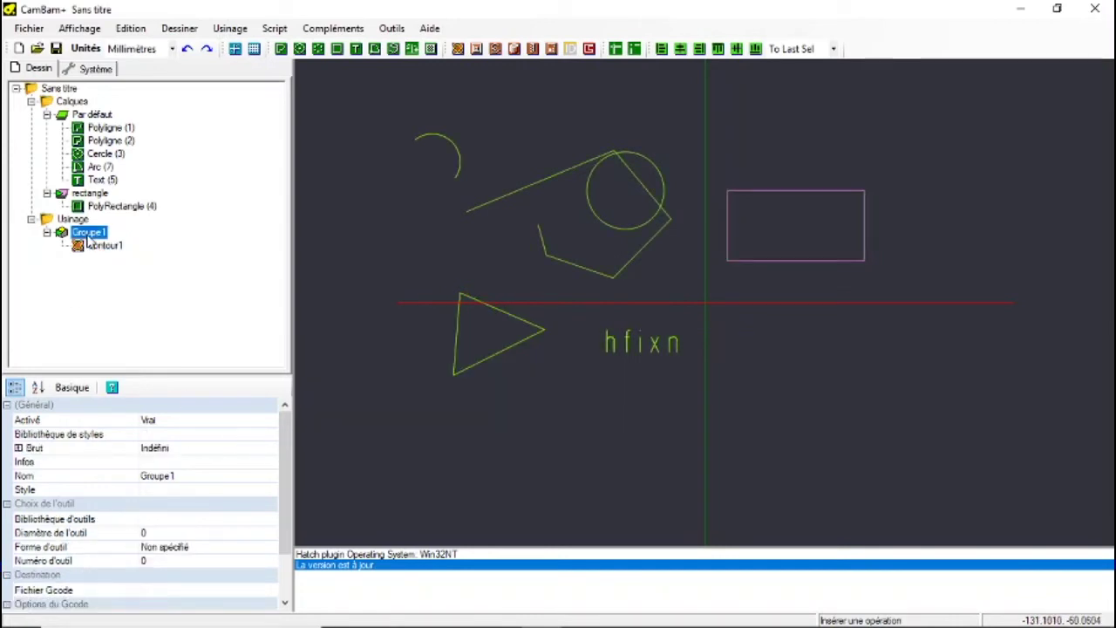
pyautogui.press('F2')
pyautogui.write('trian')
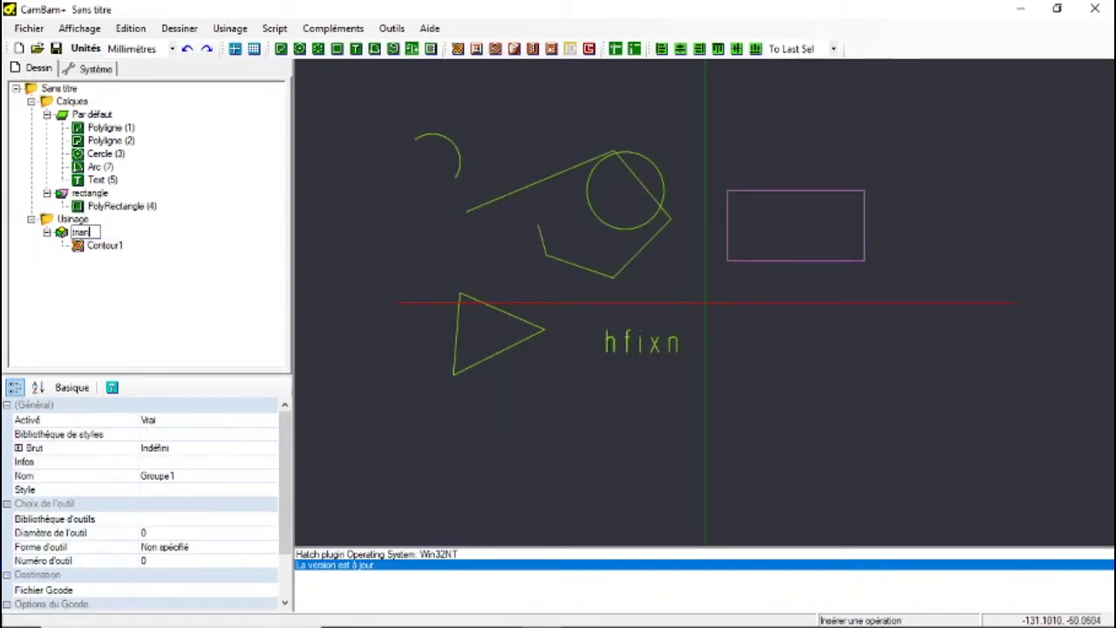
pyautogui.write('gle')
# - Assign the style "IDCNC contour 3.0mm" to the triangle's contour operation
pyautogui.click(109, 246)
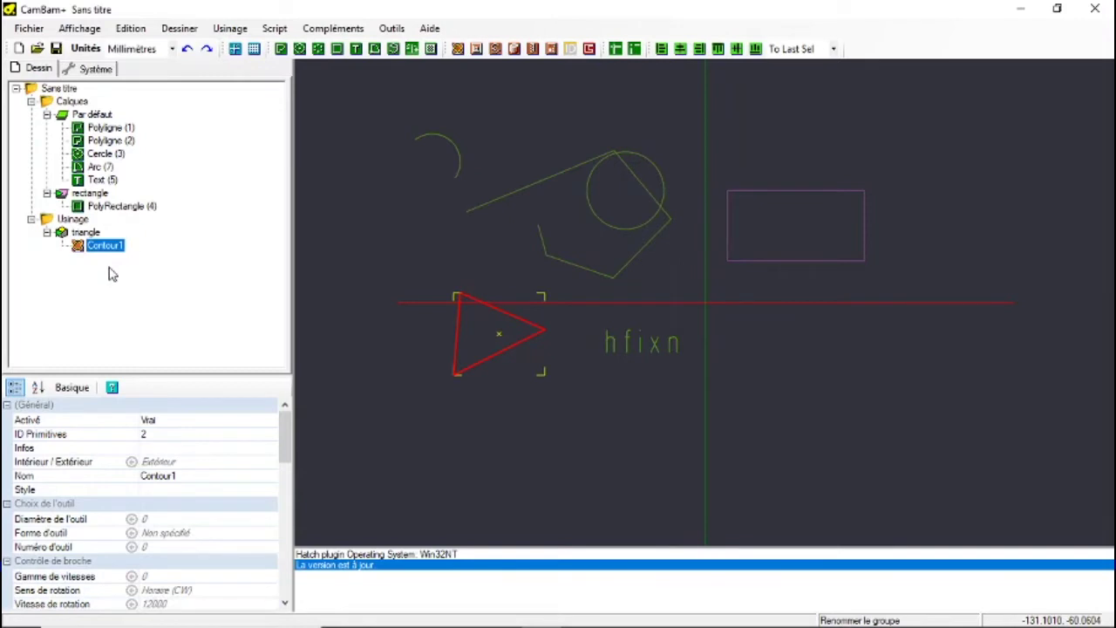
pyautogui.click(241, 489)
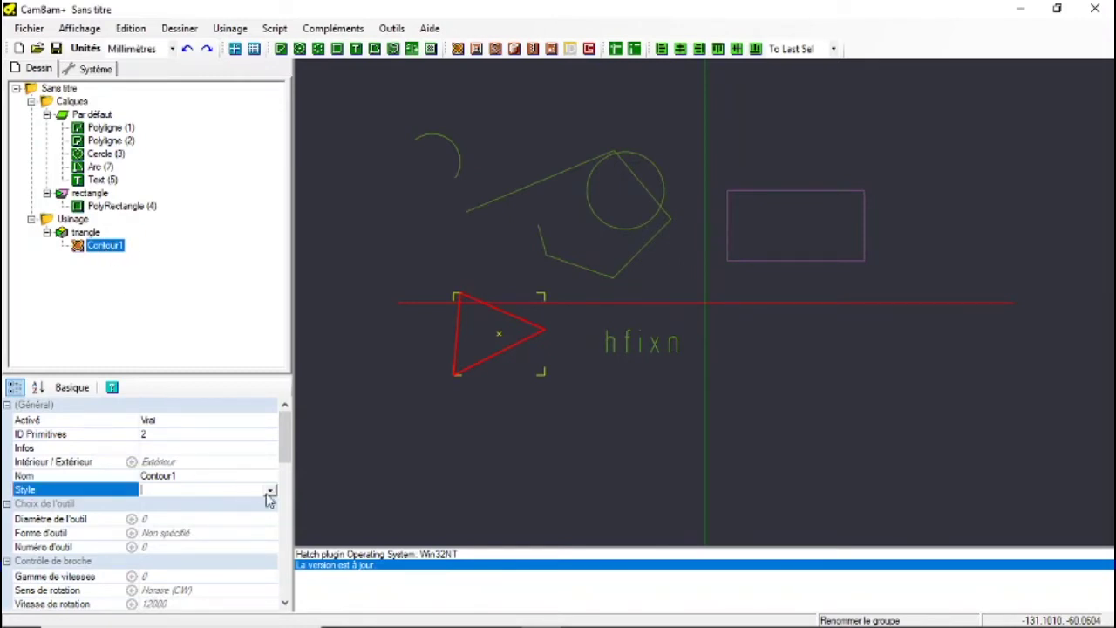
pyautogui.click(270, 493)
pyautogui.scroll(-2, 218, 423)
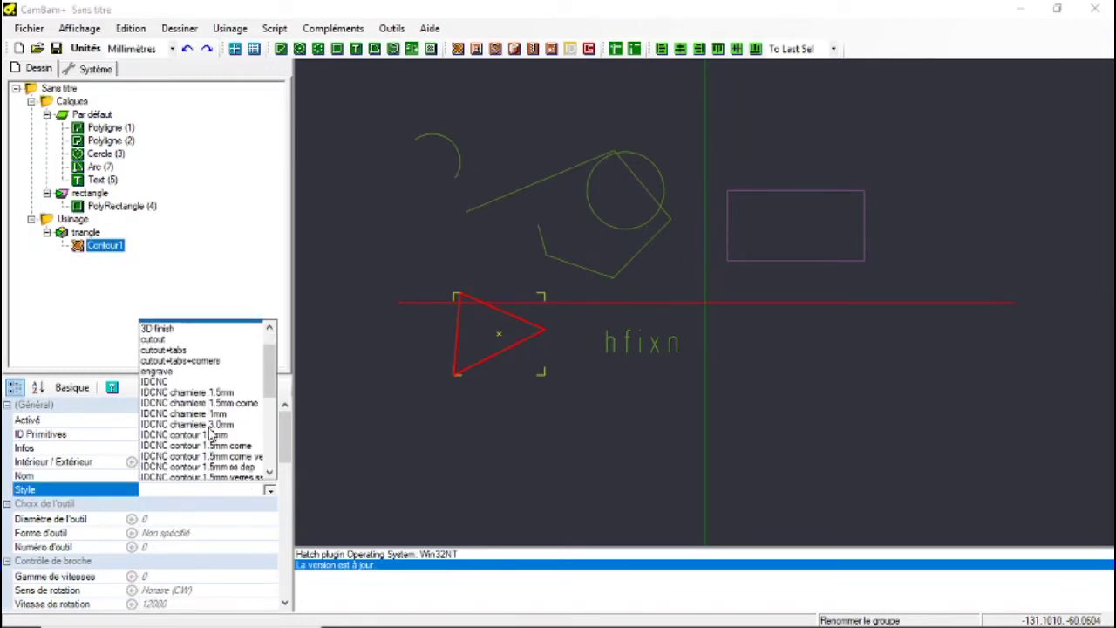
pyautogui.click(210, 432)
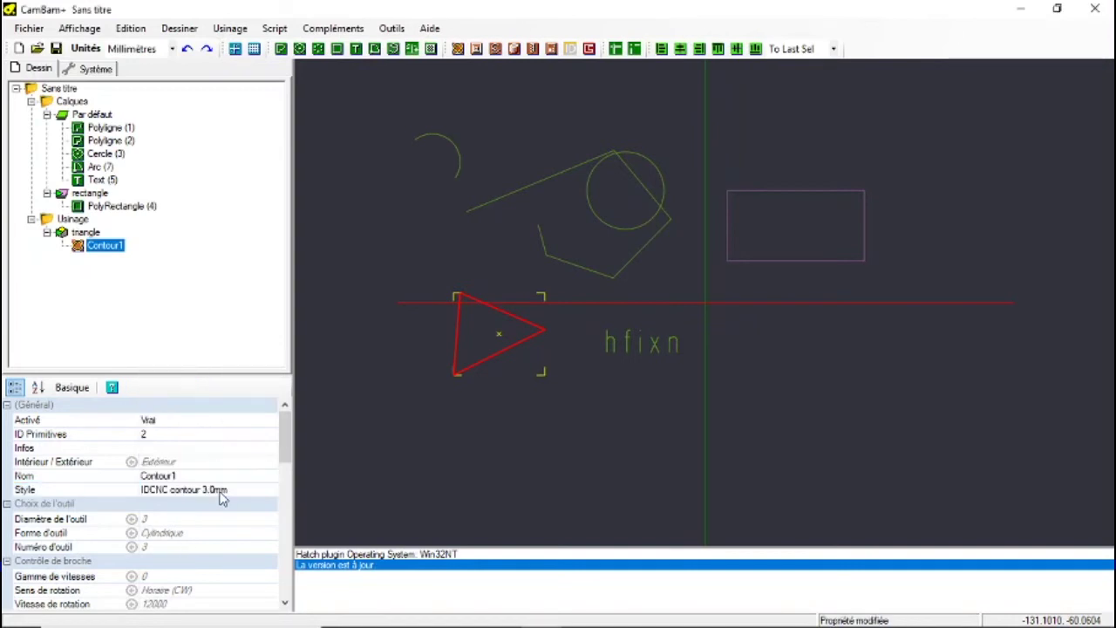
# - Generate the toolpath of the triangle's contour operation and turn on the cut width display
pyautogui.rightClick(106, 252)
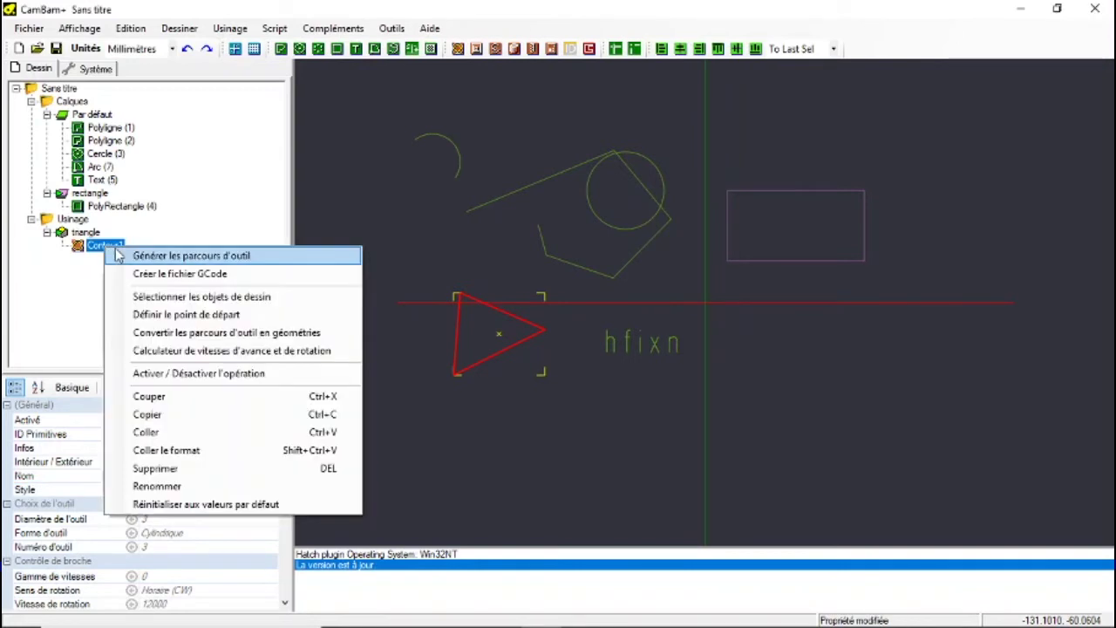
pyautogui.click(164, 258)
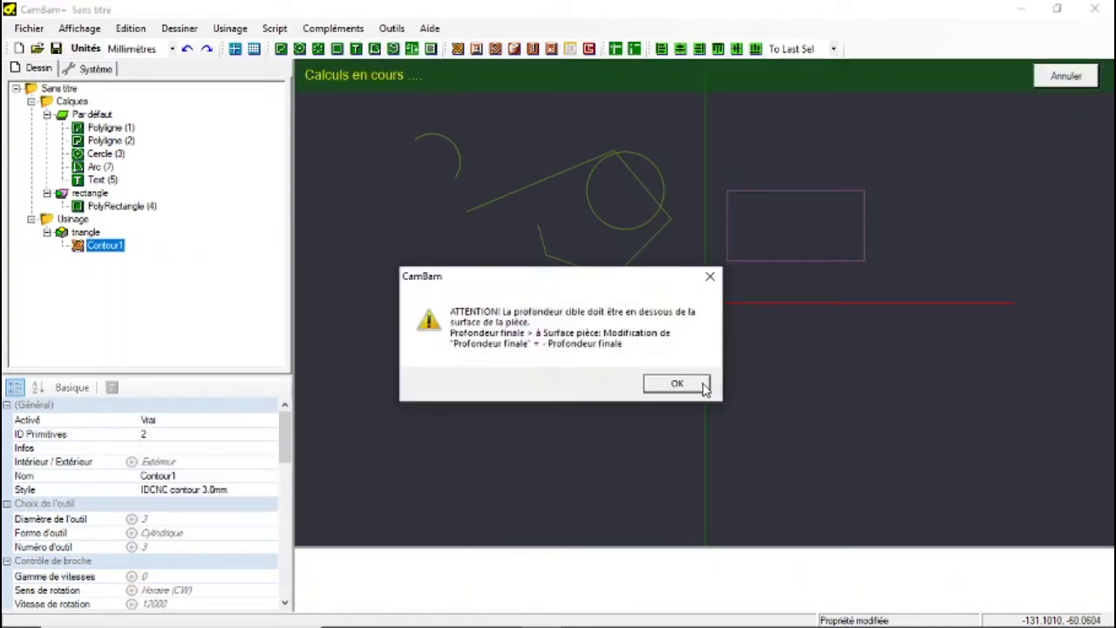
pyautogui.click(692, 387)
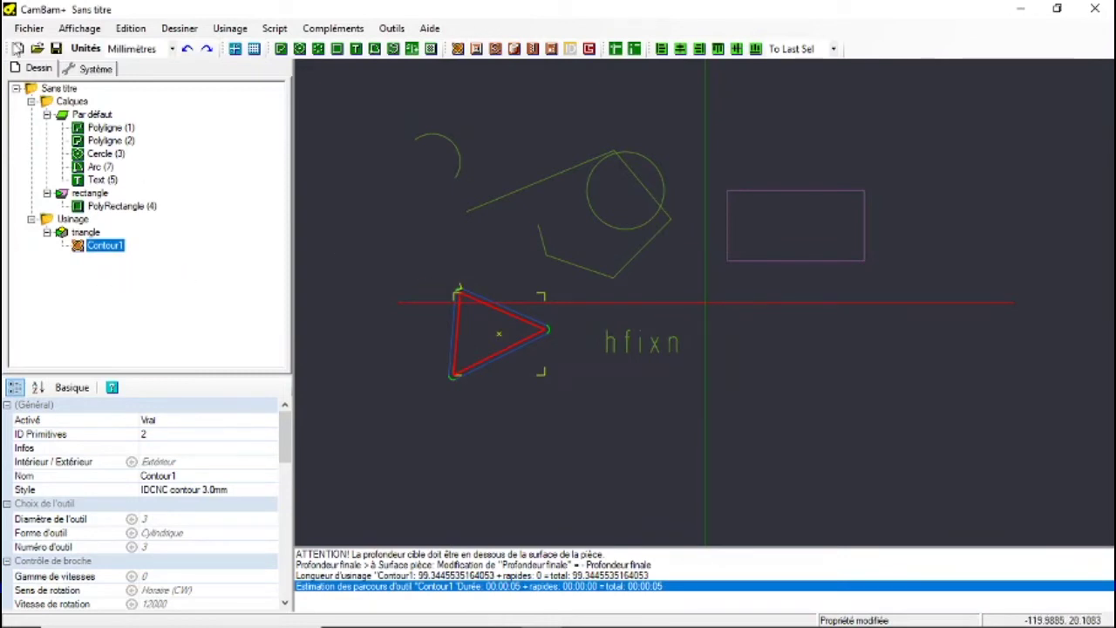
pyautogui.click(84, 29)
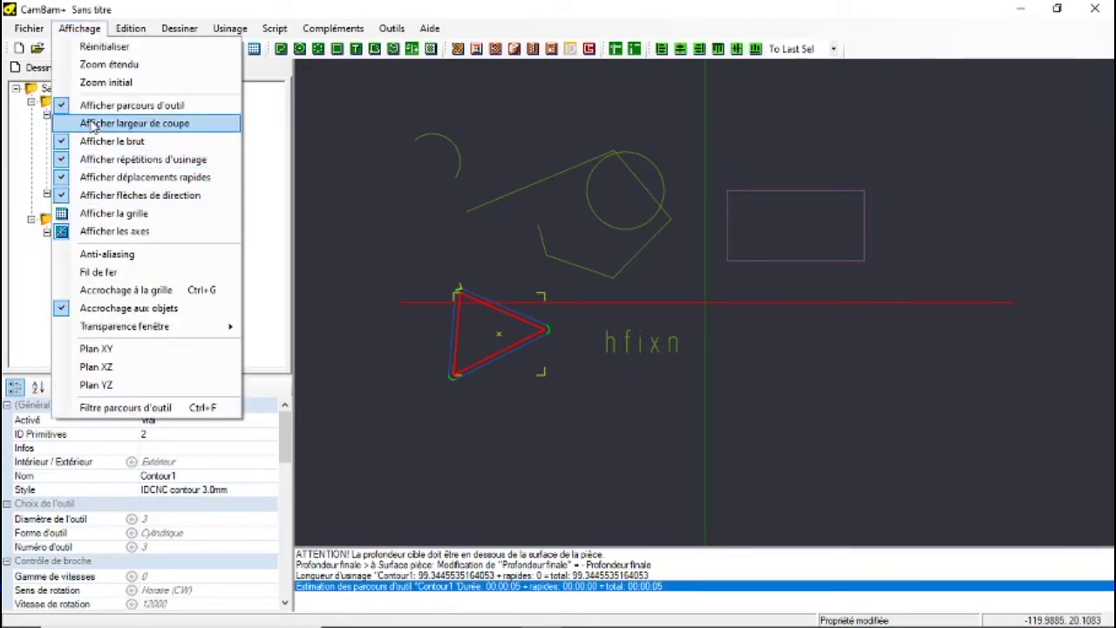
pyautogui.click(130, 123)
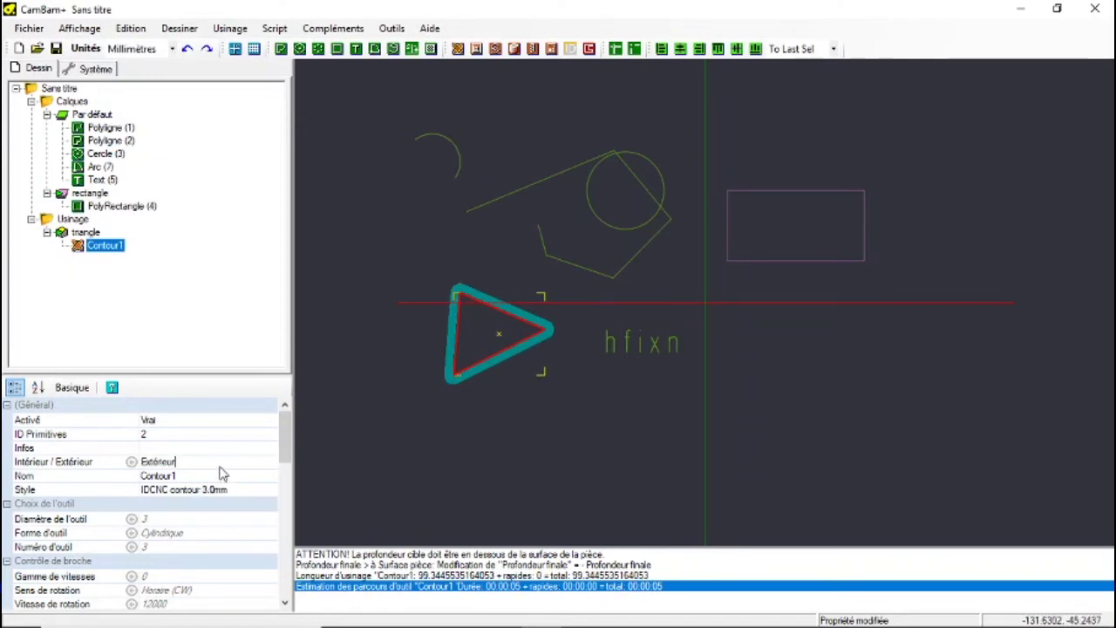
# - Set the triangle's contour operation to cut on the inside (Intérieur) and regenerate its toolpath
pyautogui.click(266, 462)
pyautogui.click(272, 463)
pyautogui.click(195, 489)
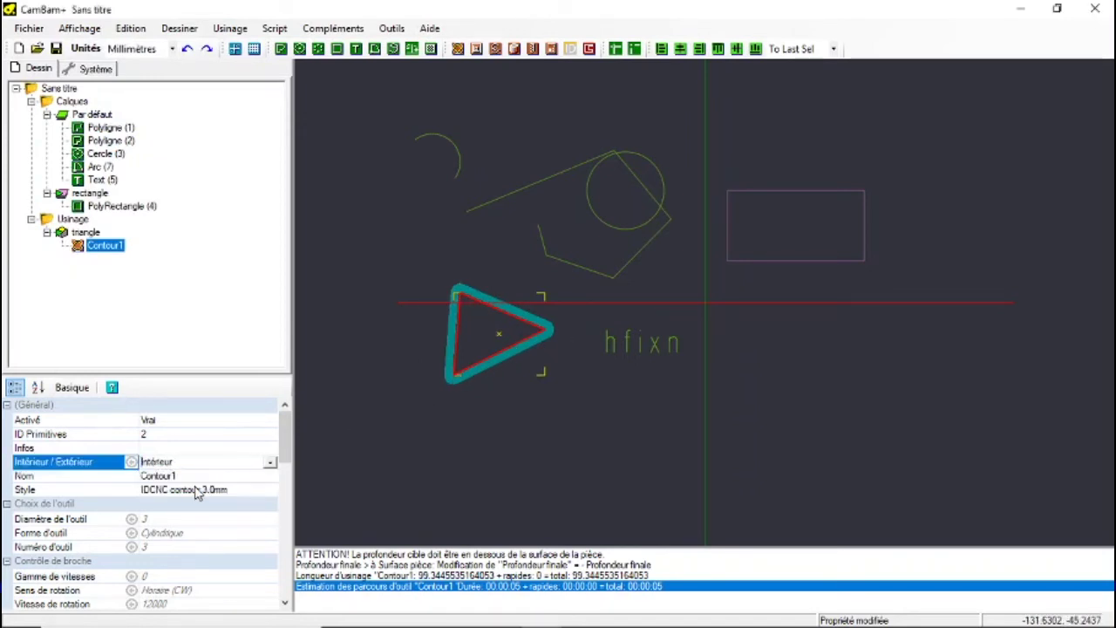
pyautogui.rightClick(113, 252)
pyautogui.click(124, 254)
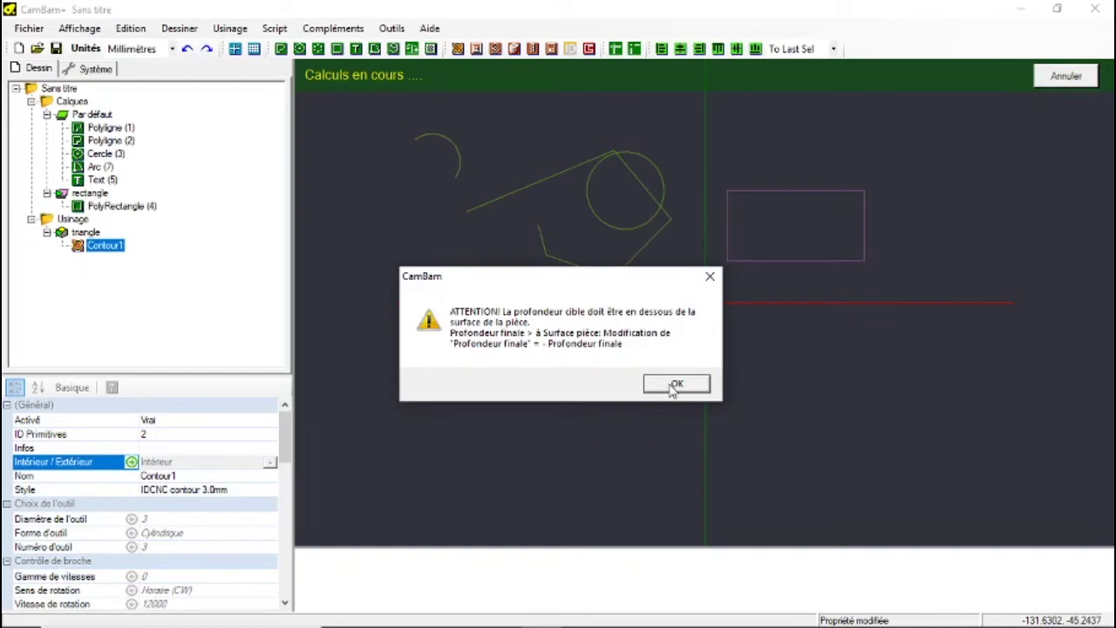
pyautogui.click(675, 386)
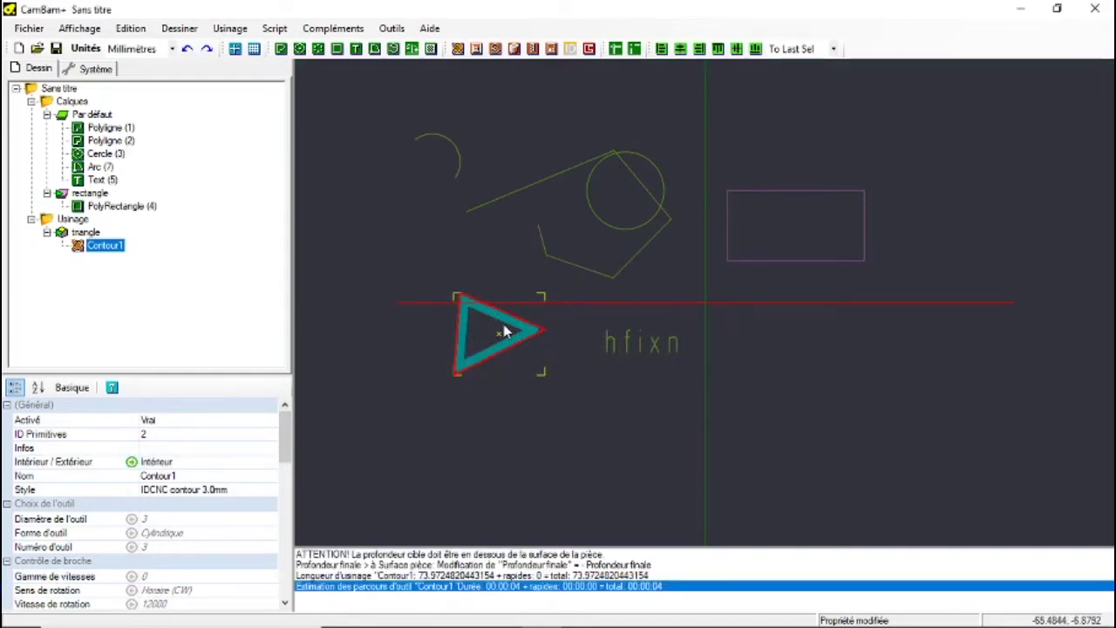
pyautogui.scroll(4, 512, 324)
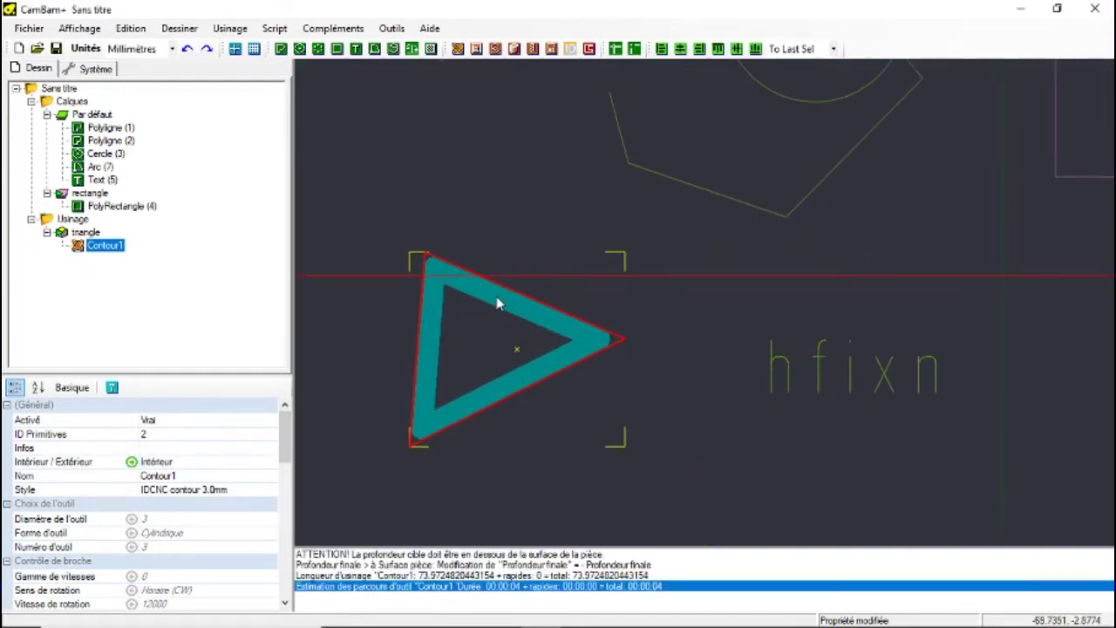
pyautogui.scroll(1, 498, 299)
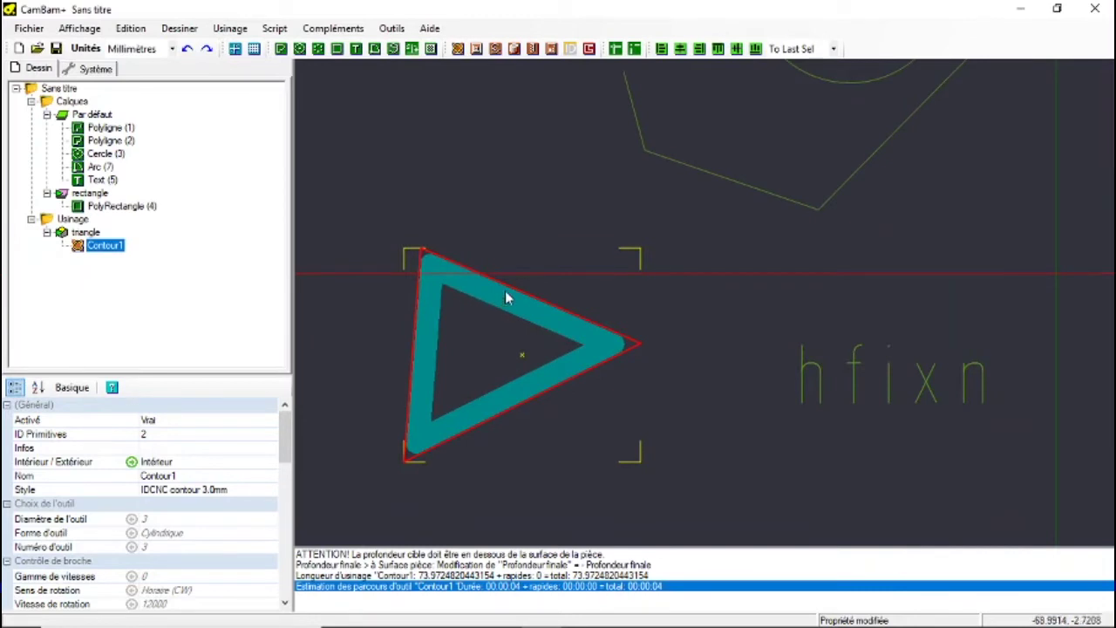
pyautogui.scroll(-3, 488, 322)
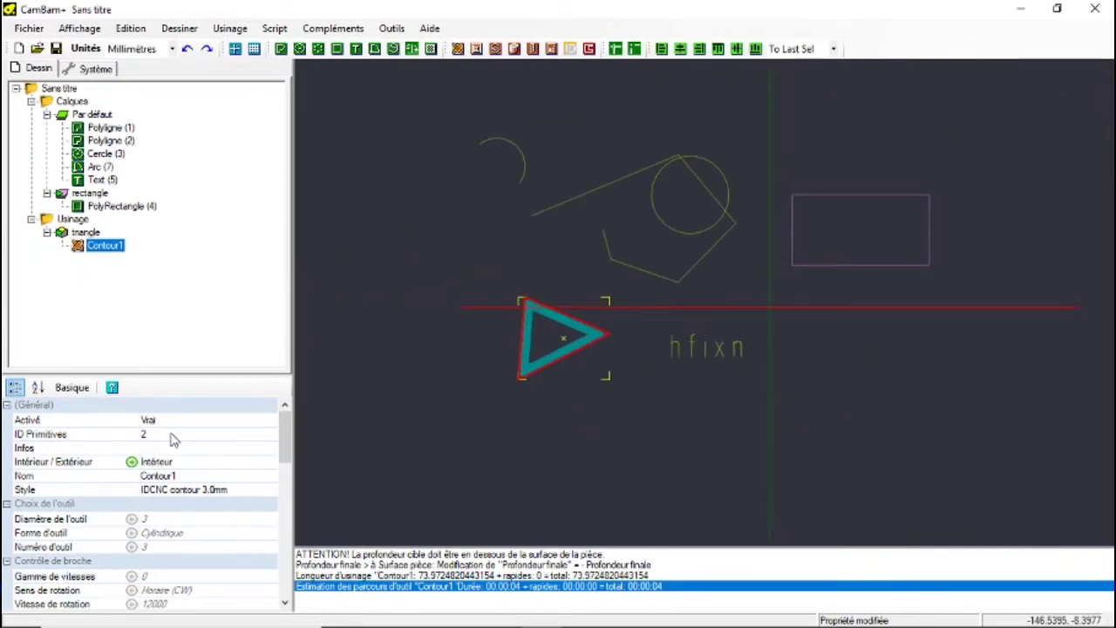
# - Create a contour operation on the open five-segment polyline and assign it the style "IDCNC contour 1.5mm"
pyautogui.click(576, 198)
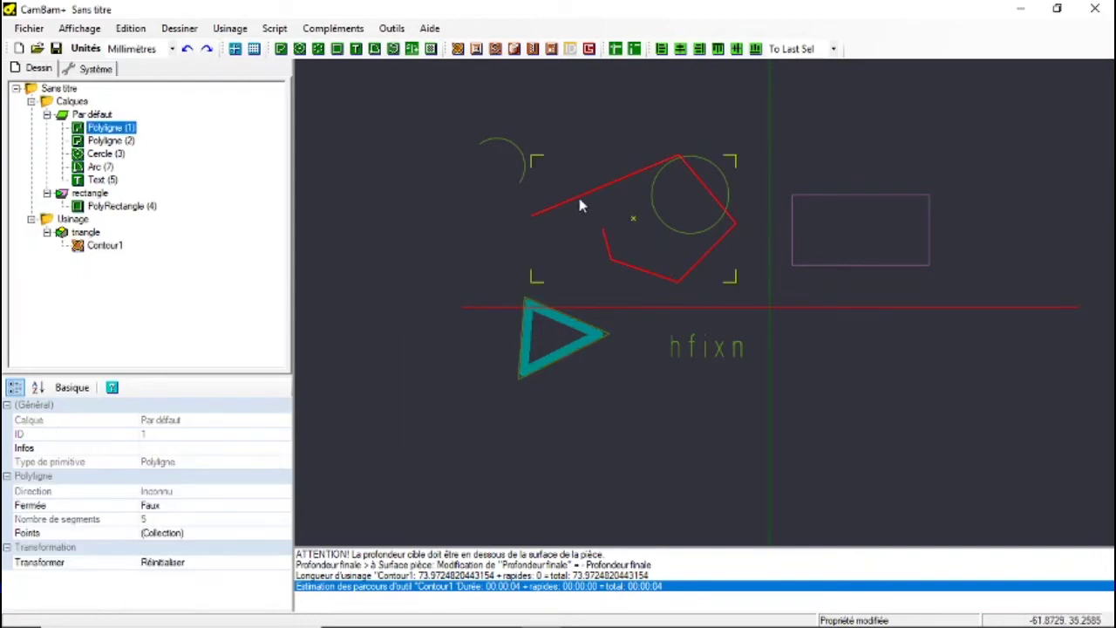
pyautogui.click(458, 49)
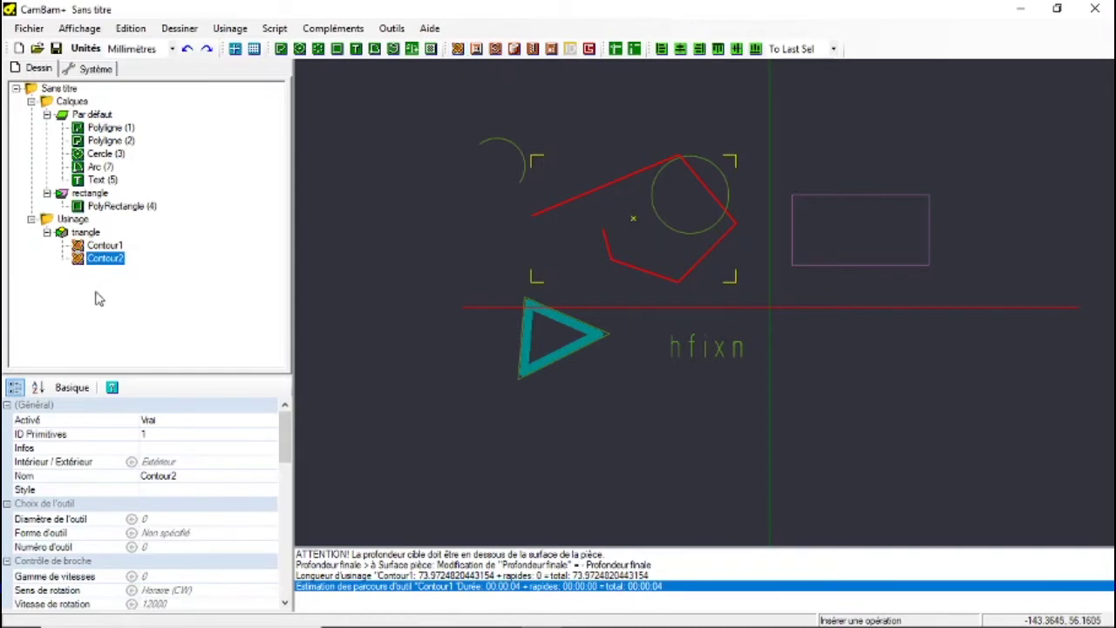
pyautogui.click(232, 491)
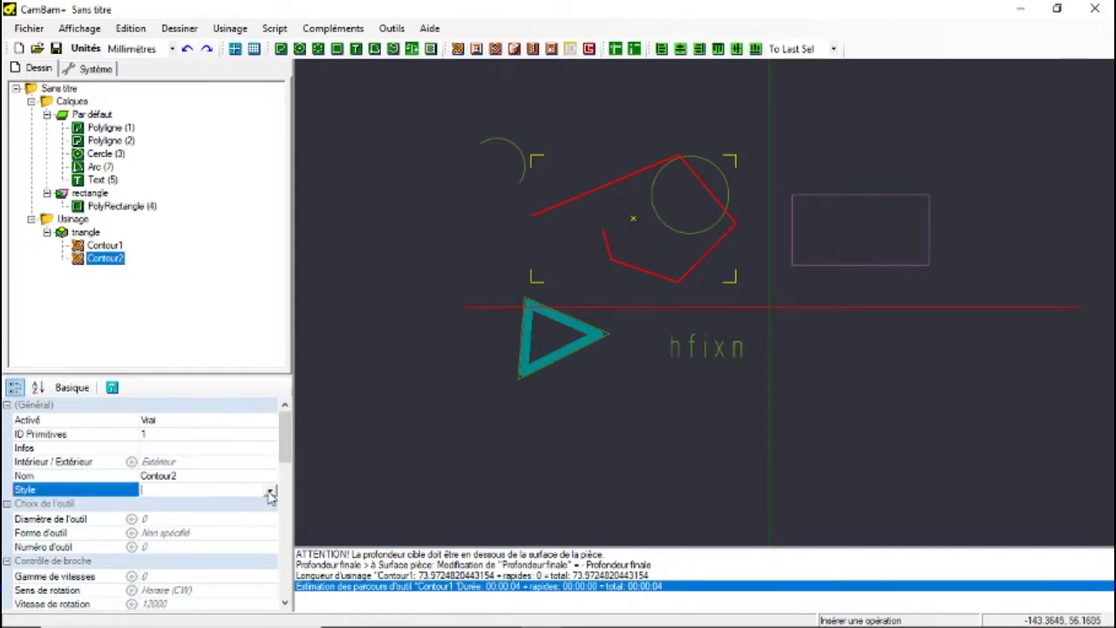
pyautogui.click(268, 492)
pyautogui.scroll(-3, 216, 438)
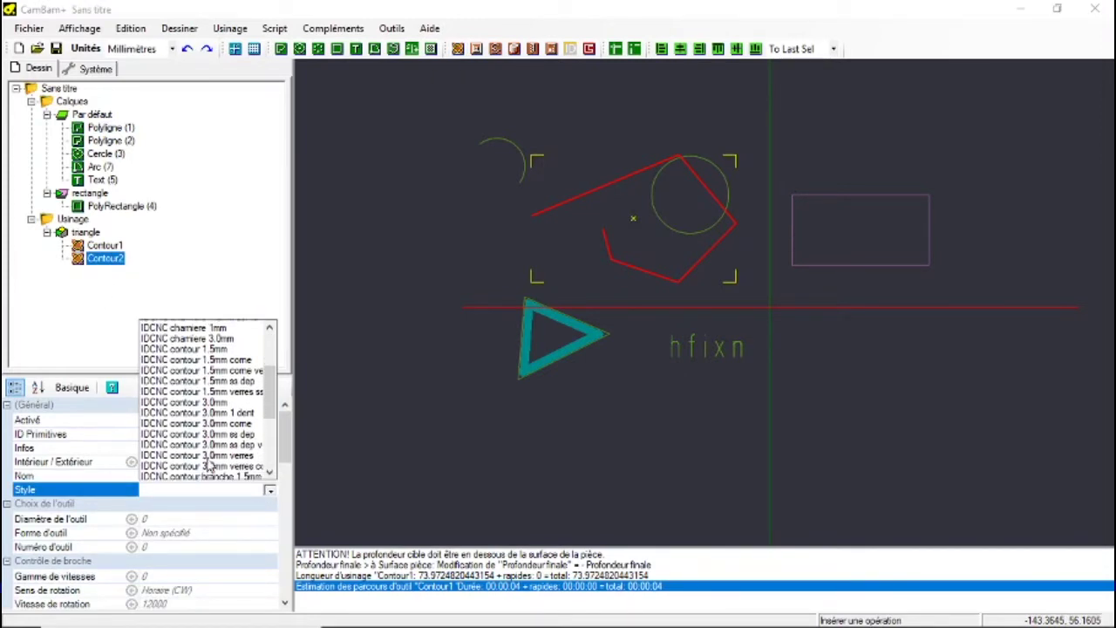
pyautogui.click(193, 347)
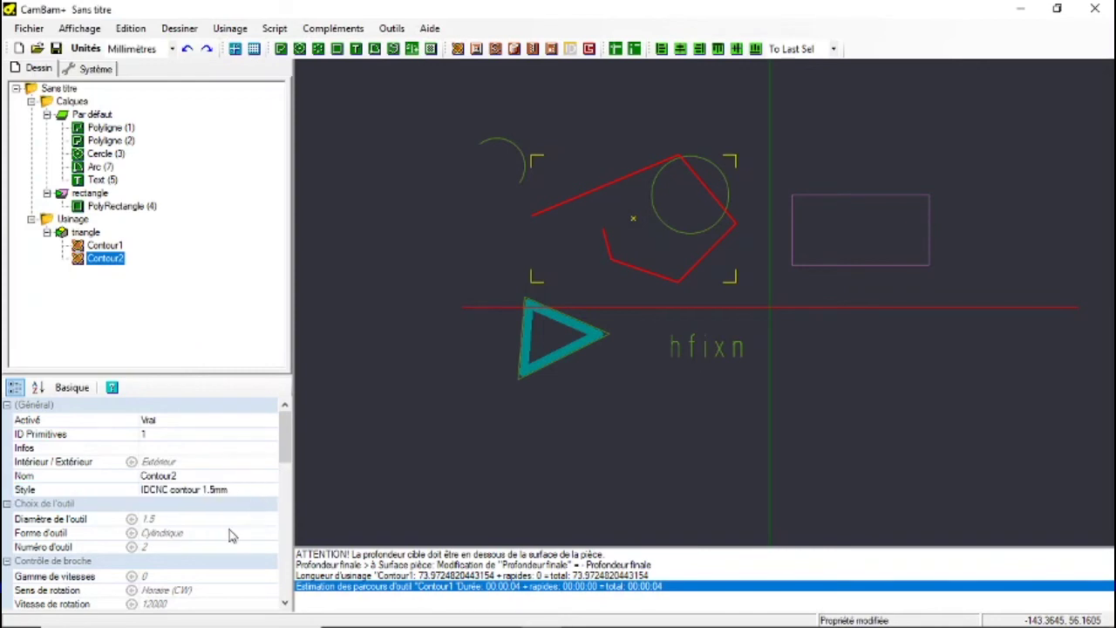
# - Generate the toolpath of the open polyline's contour operation
pyautogui.rightClick(110, 265)
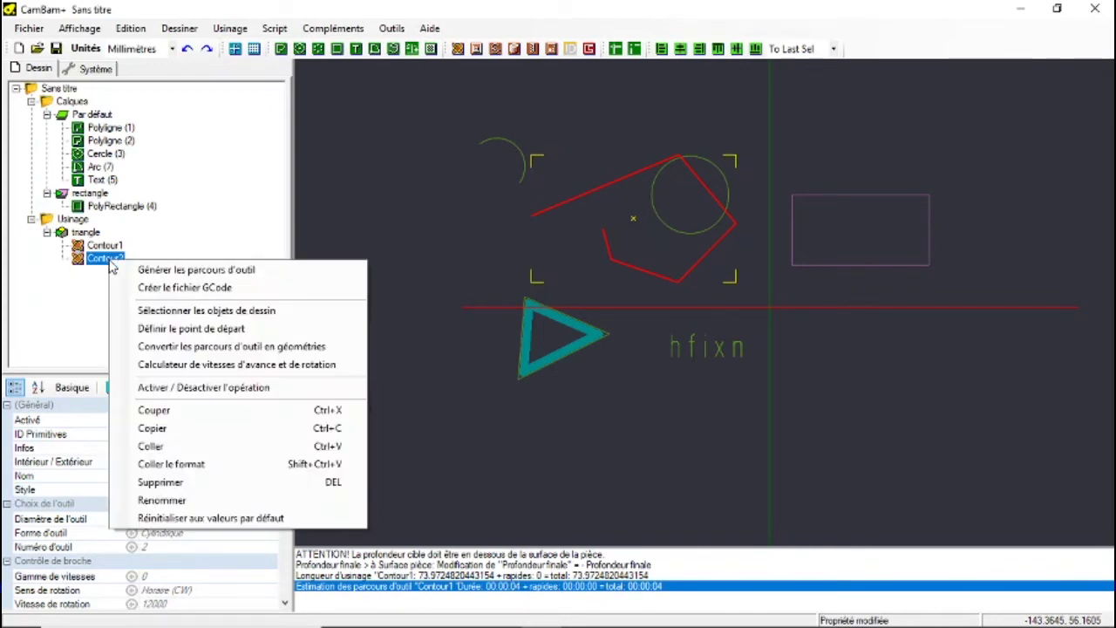
pyautogui.click(125, 267)
pyautogui.click(672, 390)
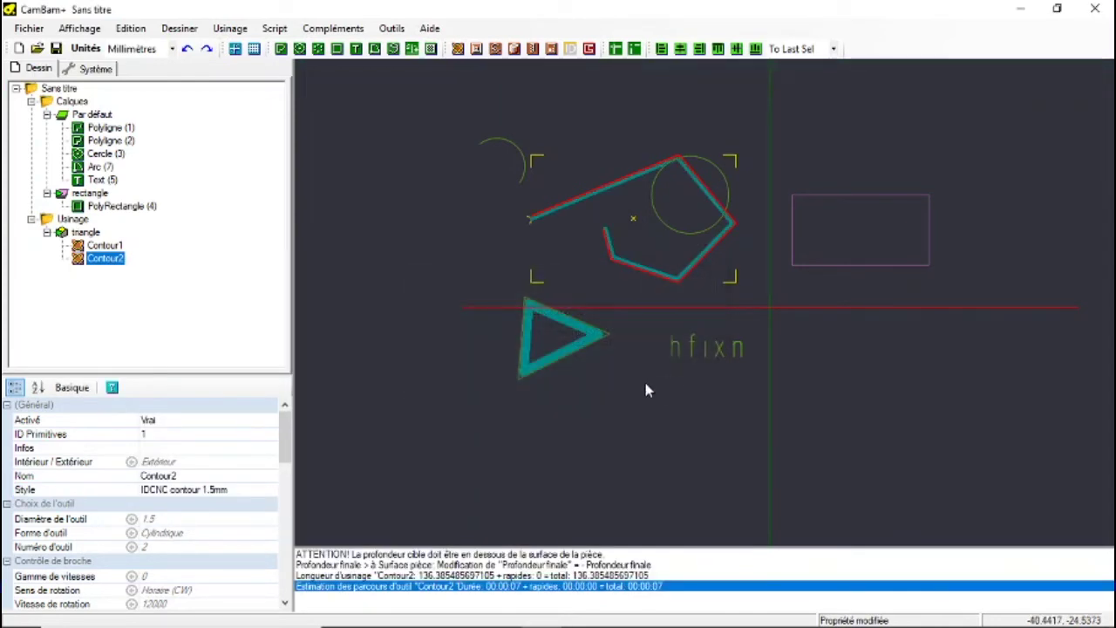
# - Set the stock surface (Surface pièce) of the open polyline's contour operation to 4 and regenerate its toolpath
pyautogui.scroll(-5, 180, 547)
pyautogui.scroll(-3, 180, 548)
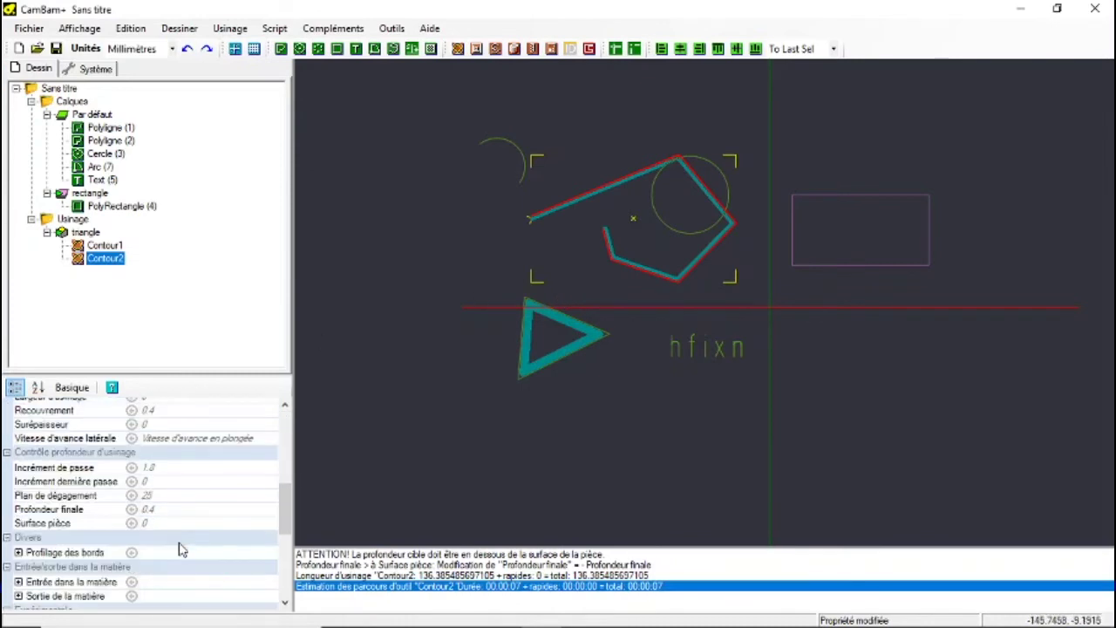
pyautogui.click(150, 525)
pyautogui.write('4')
pyautogui.click(209, 511)
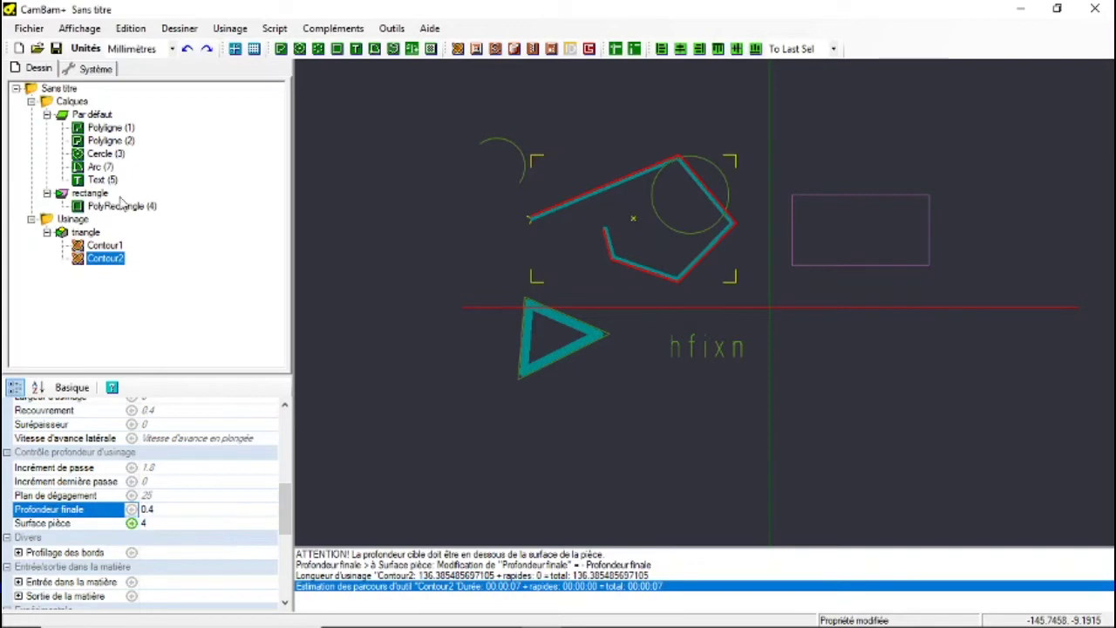
pyautogui.rightClick(112, 269)
pyautogui.click(152, 273)
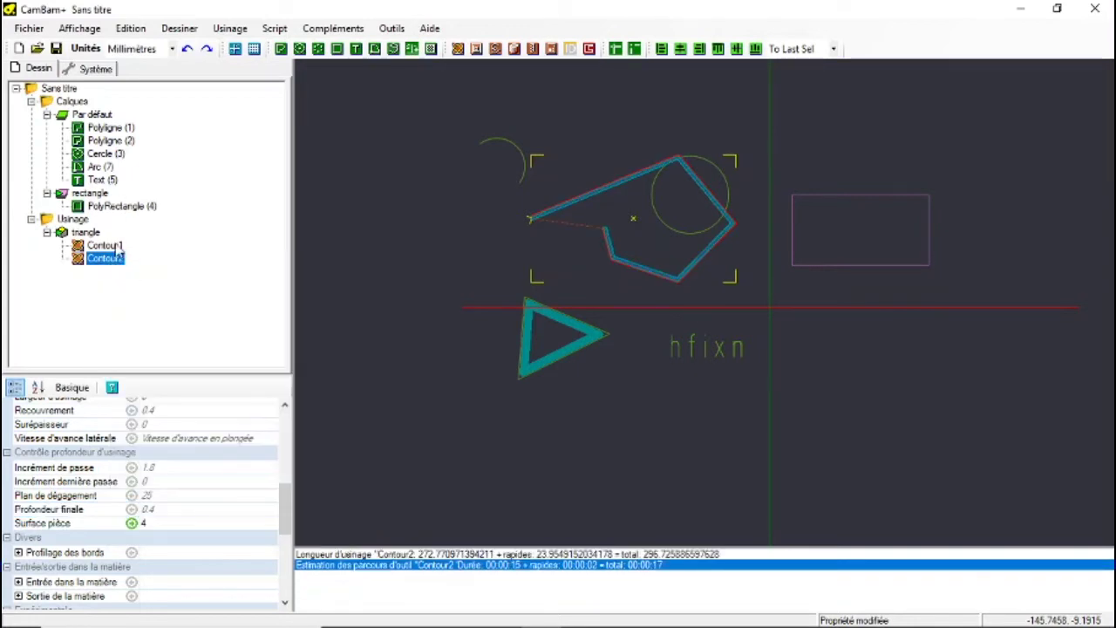
# - Set the stock surface (Surface pièce) of the triangle's contour operation to 4
pyautogui.click(117, 247)
pyautogui.click(179, 524)
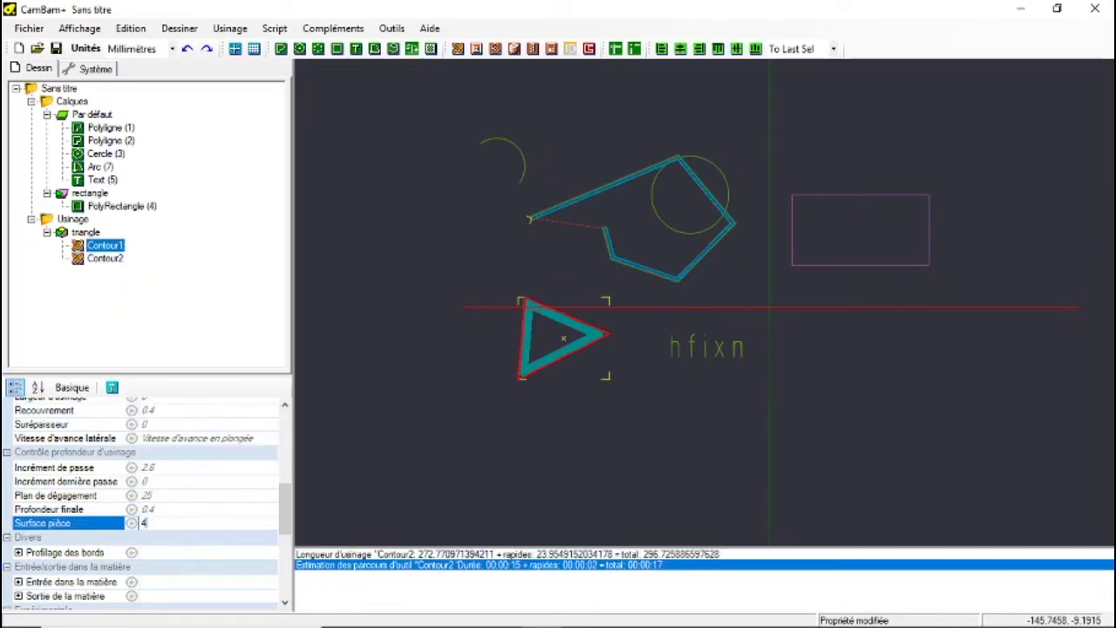
pyautogui.scroll(5, 181, 470)
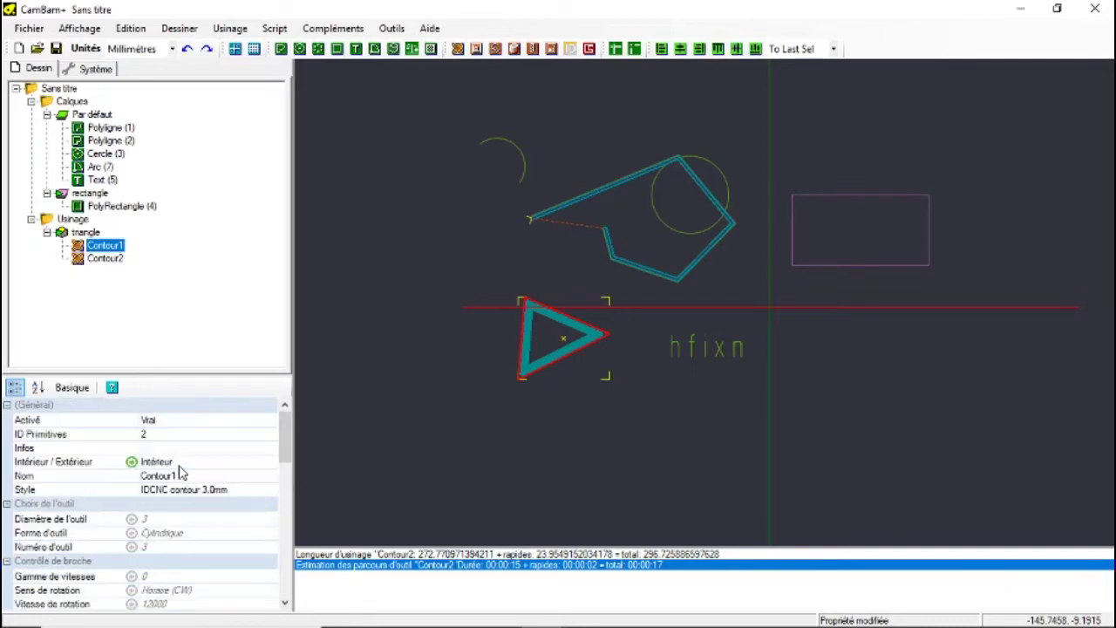
# - Compare the settings of the two contour operations and examine the open polyline's toolpath up close
pyautogui.click(105, 260)
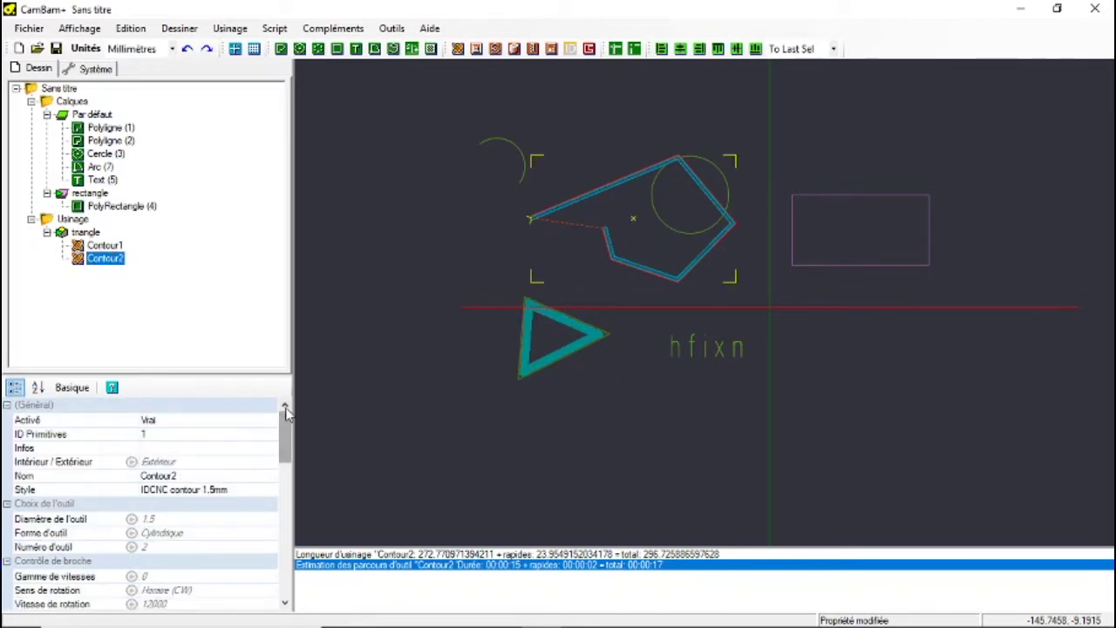
pyautogui.scroll(-5, 174, 501)
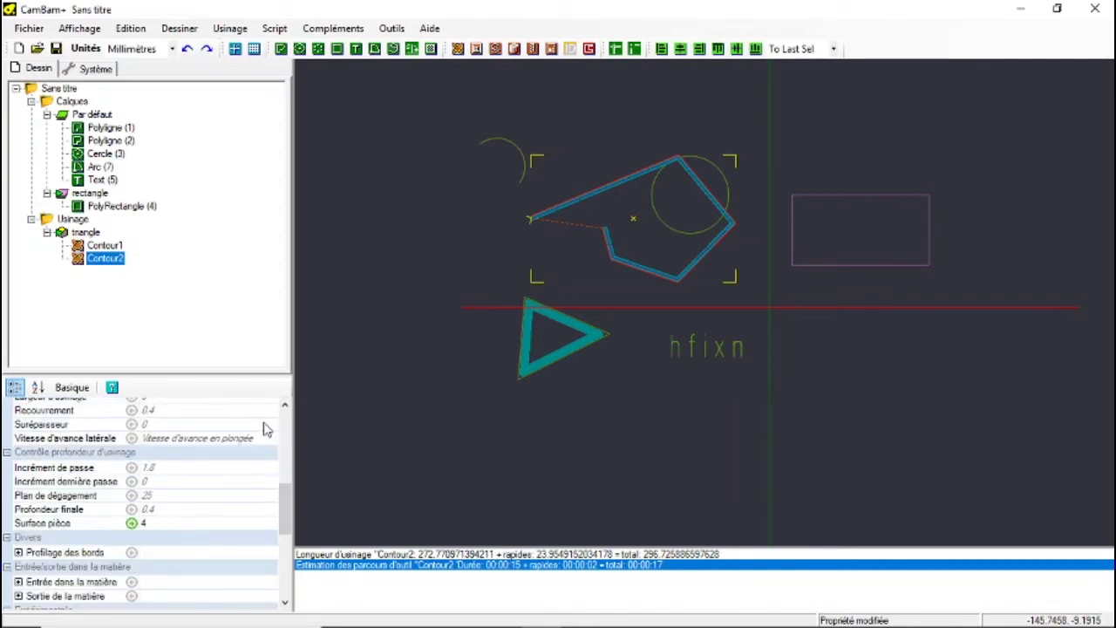
pyautogui.scroll(5, 254, 421)
pyautogui.click(105, 245)
pyautogui.click(113, 259)
pyautogui.scroll(2, 577, 206)
pyautogui.scroll(1, 577, 206)
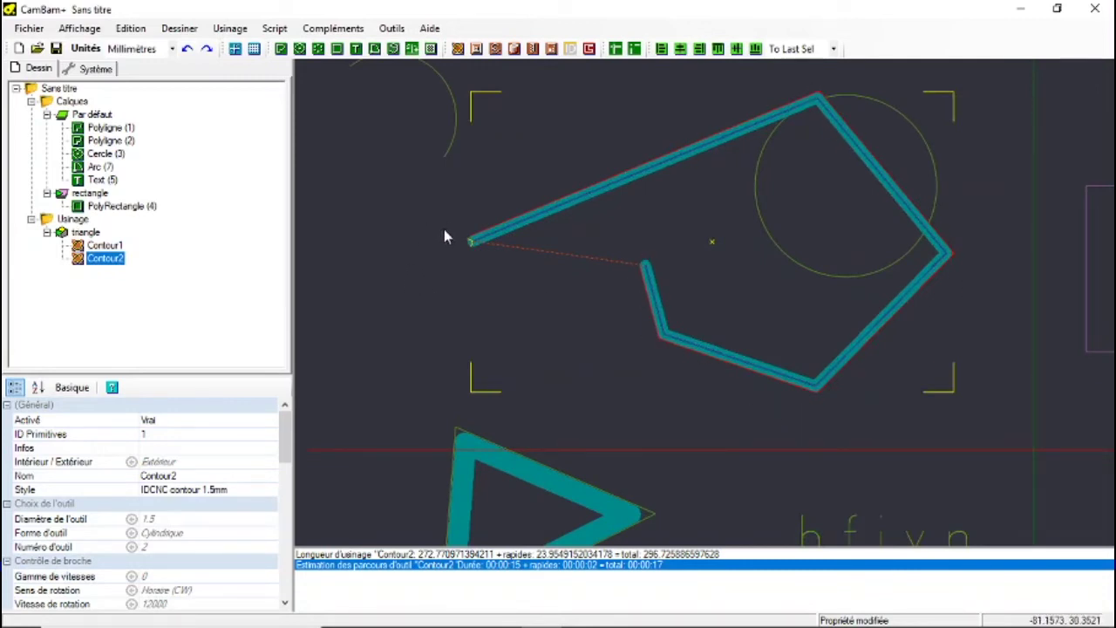
# - Set the open polyline's contour operation to cut on the inside (Intérieur) and regenerate its toolpath
pyautogui.rightClick(100, 262)
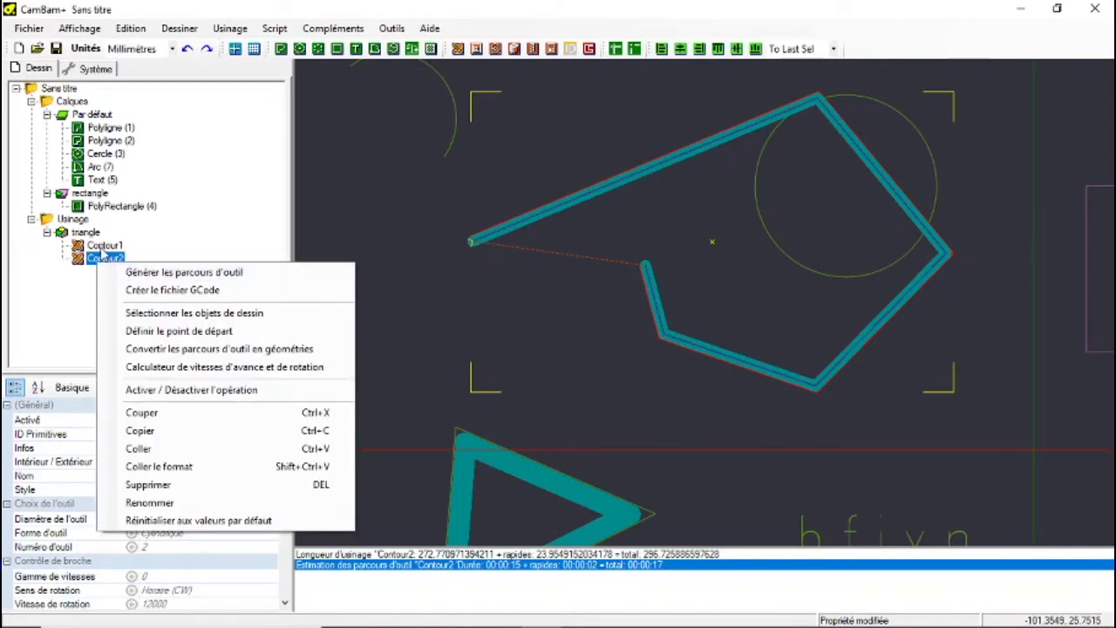
pyautogui.click(103, 260)
pyautogui.click(232, 464)
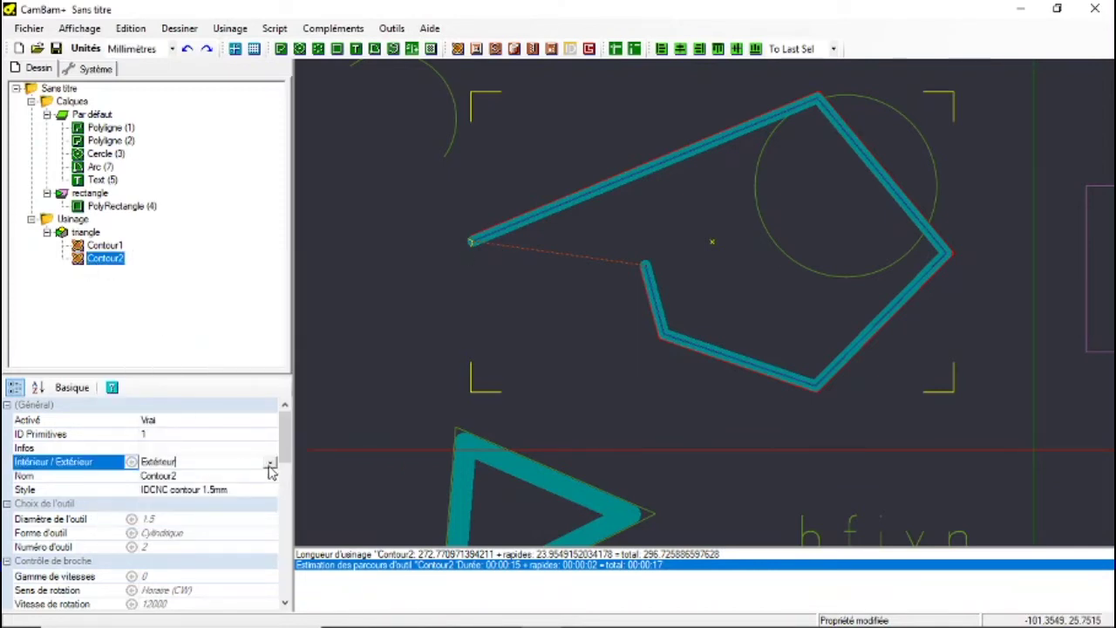
pyautogui.click(271, 464)
pyautogui.click(214, 490)
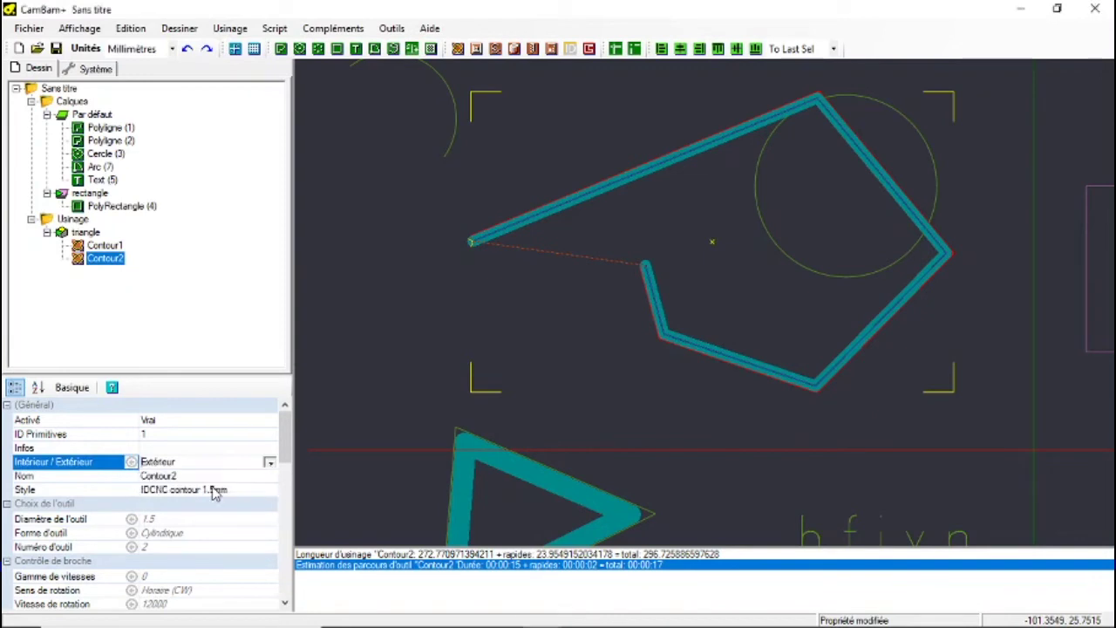
pyautogui.rightClick(109, 259)
pyautogui.click(178, 267)
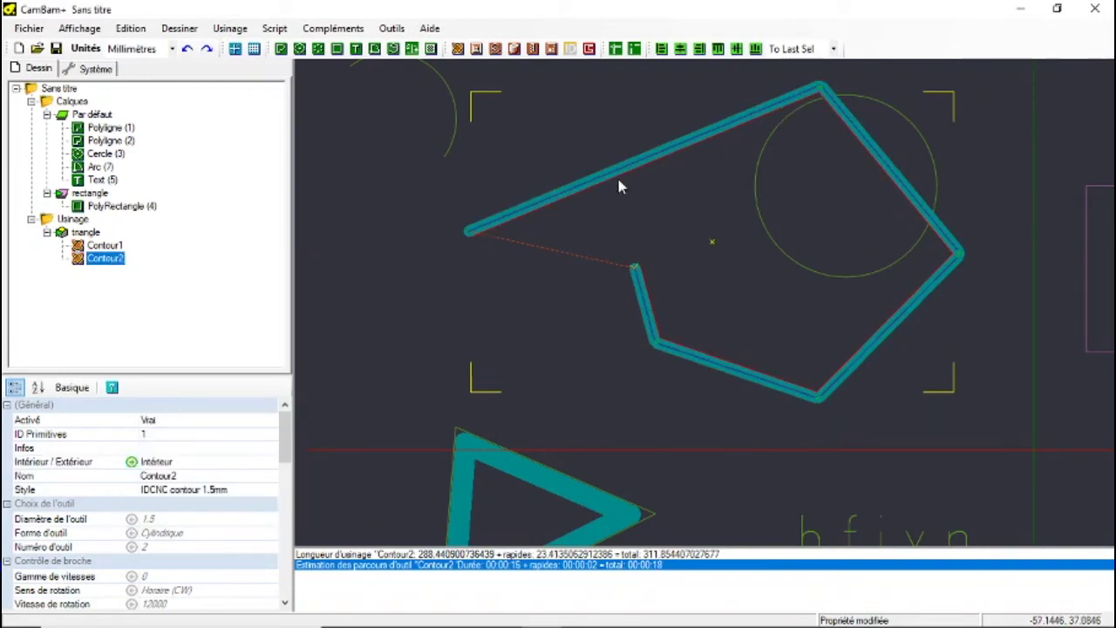
pyautogui.scroll(-2, 602, 253)
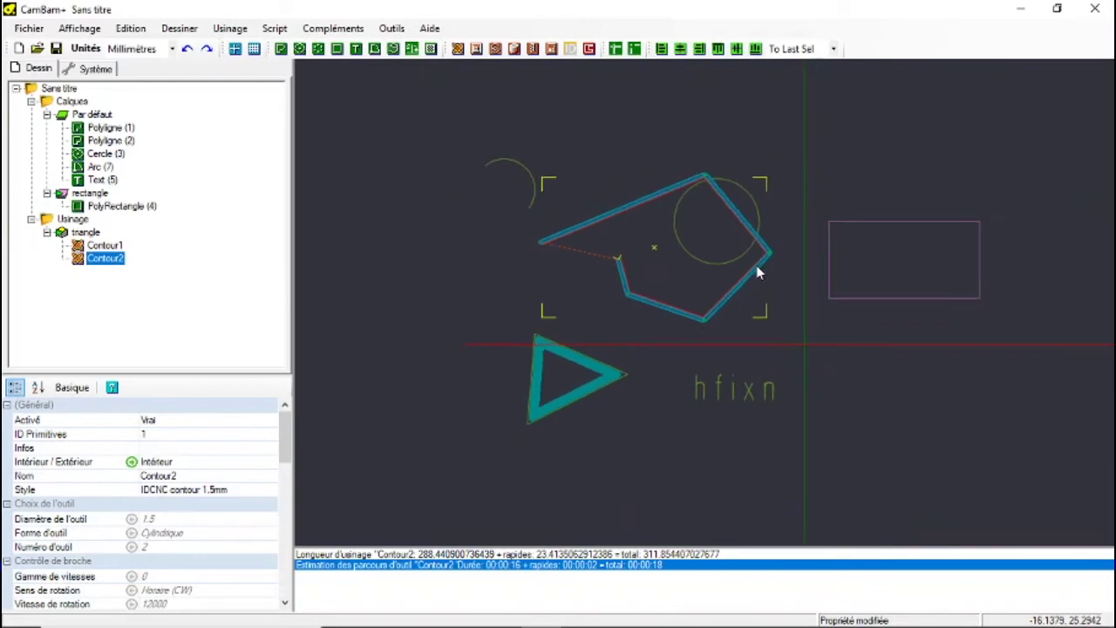
pyautogui.scroll(-1, 757, 273)
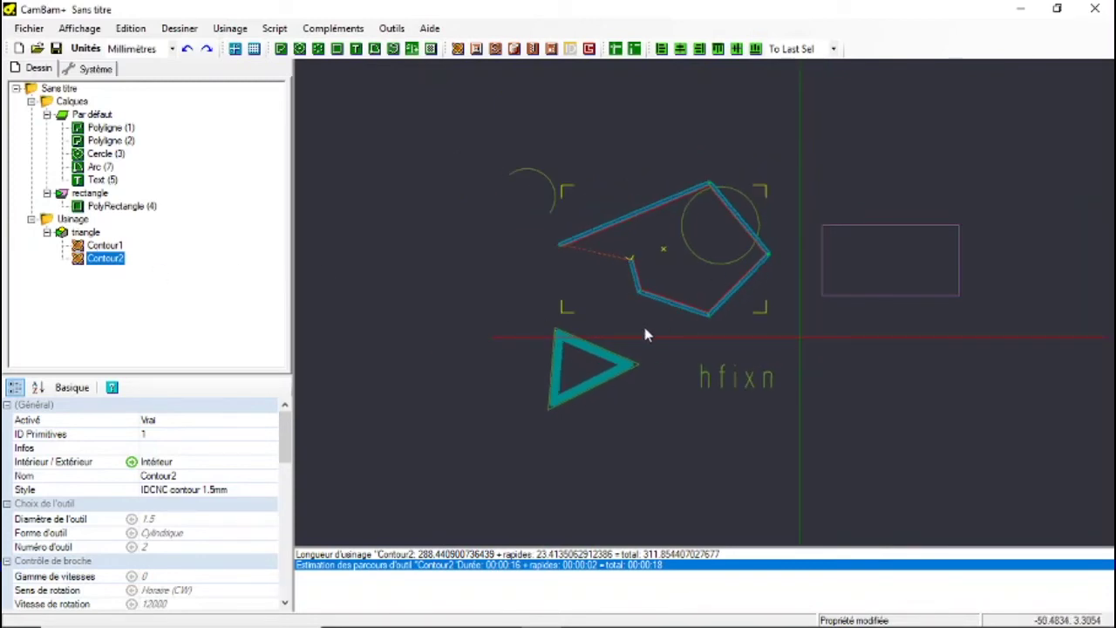
# - Create a pocket operation on the rectangle and assign it the style "IDCNC charniere 3.0mm"
pyautogui.click(777, 190)
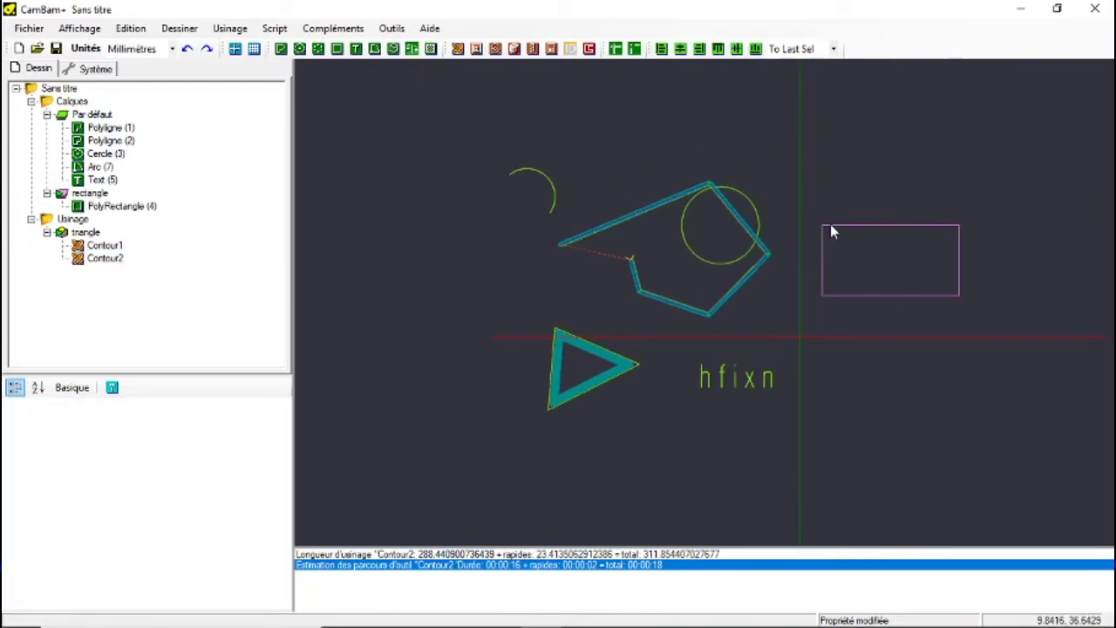
pyautogui.click(832, 226)
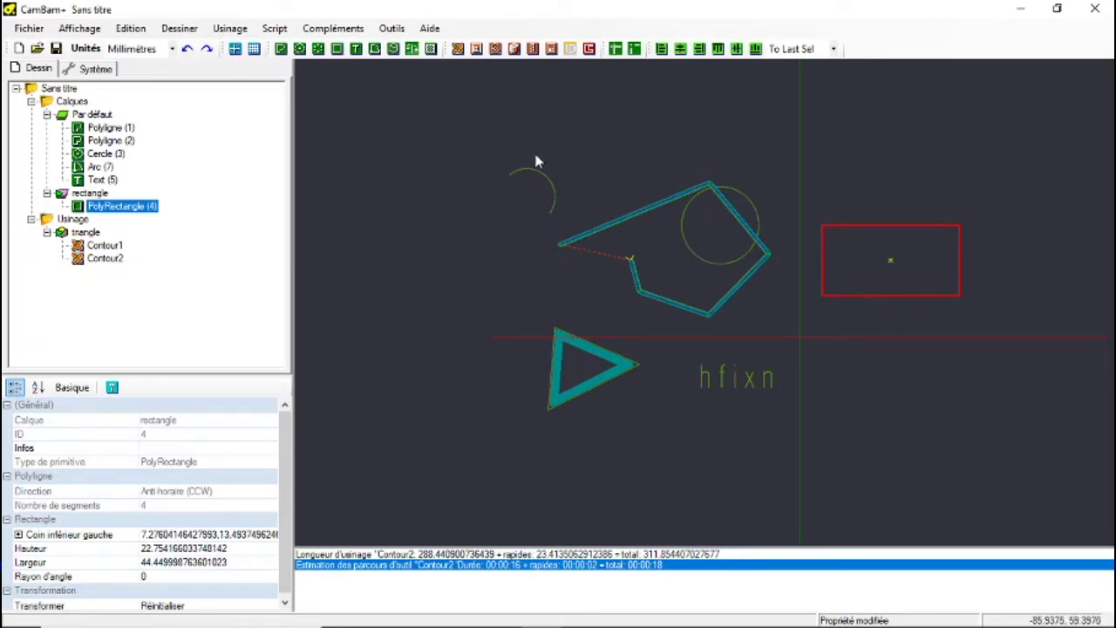
pyautogui.click(476, 49)
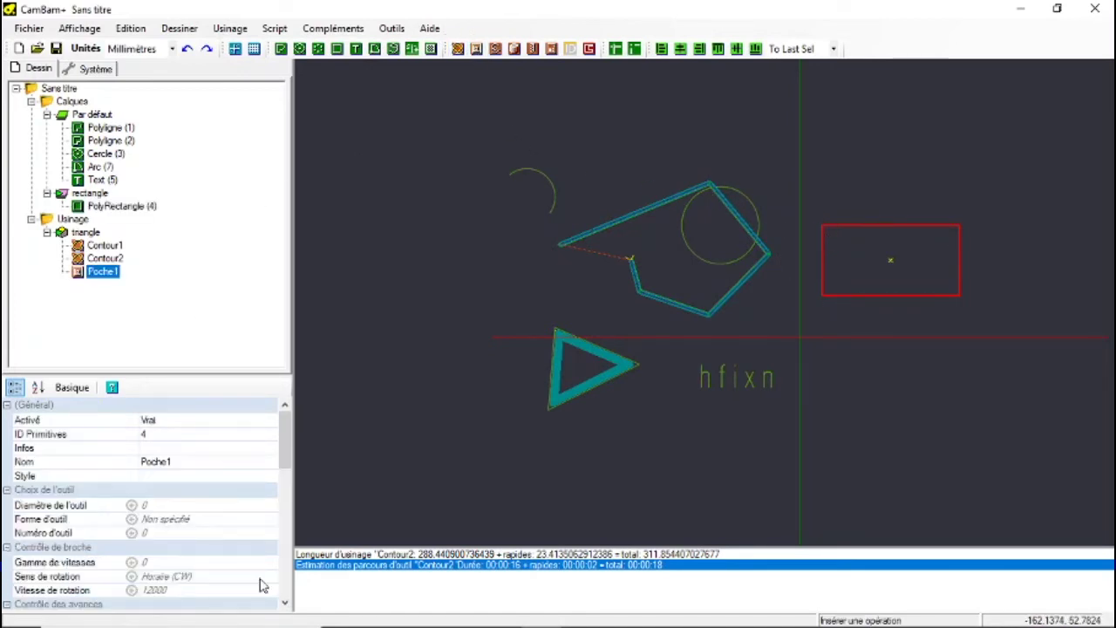
pyautogui.click(222, 477)
pyautogui.click(270, 477)
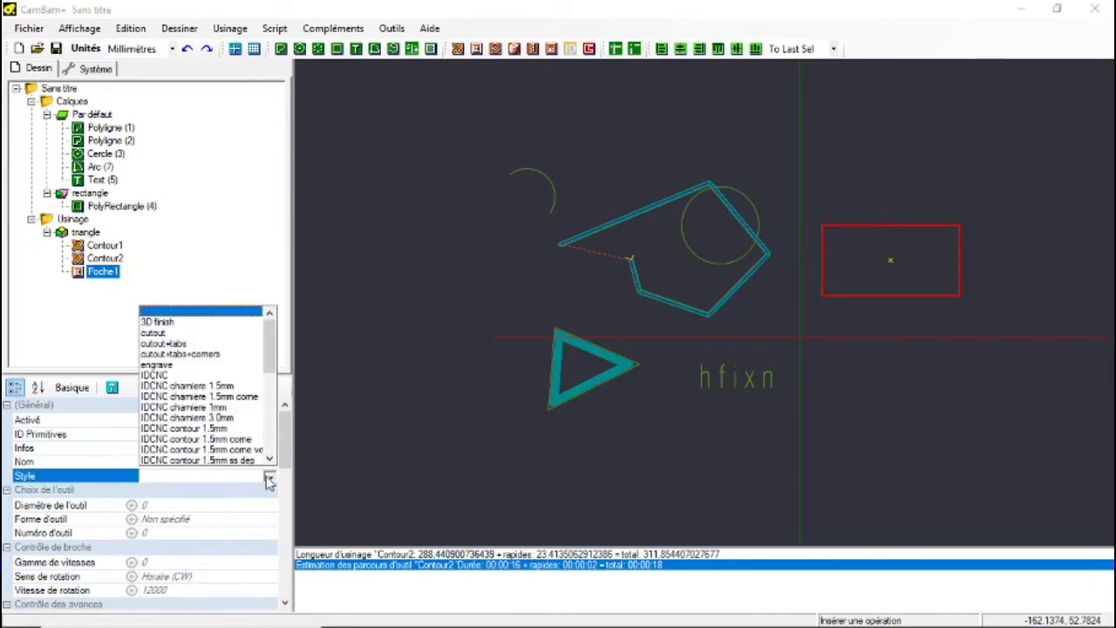
pyautogui.click(201, 417)
# - Set the rectangle pocket's stock surface (Surface pièce) to 5 and its final depth (Profondeur finale) to 4
pyautogui.scroll(-8, 209, 541)
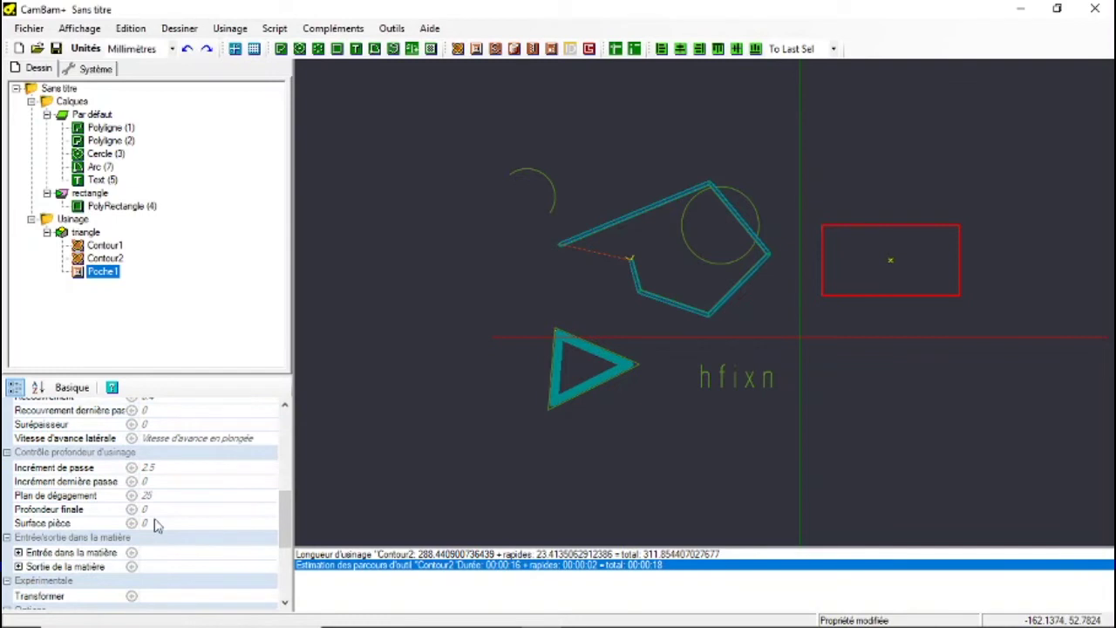
pyautogui.click(159, 524)
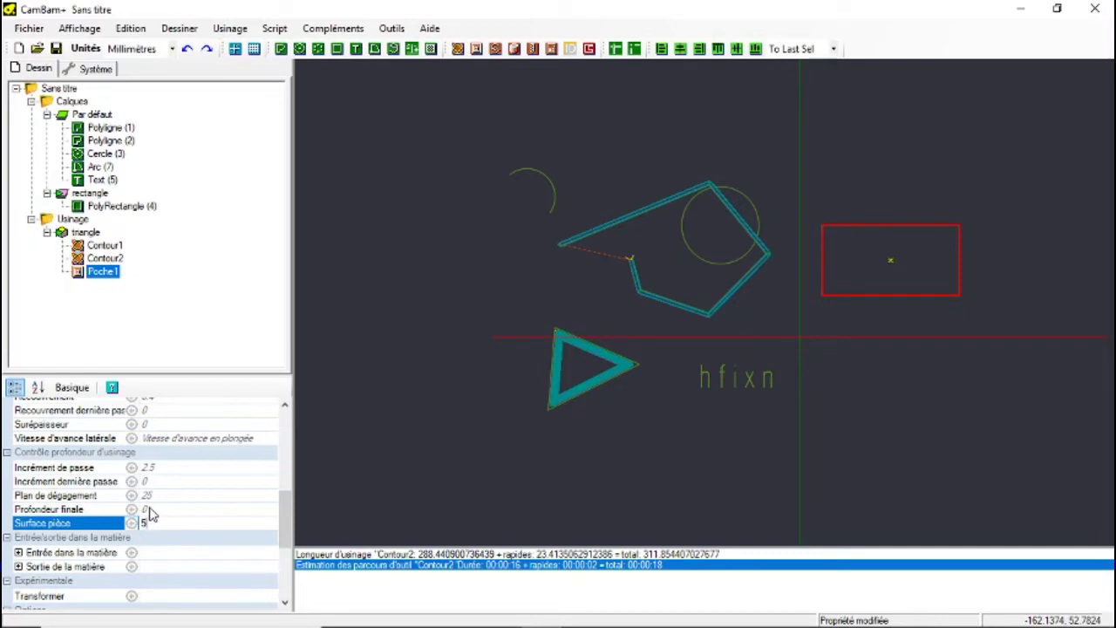
pyautogui.click(161, 510)
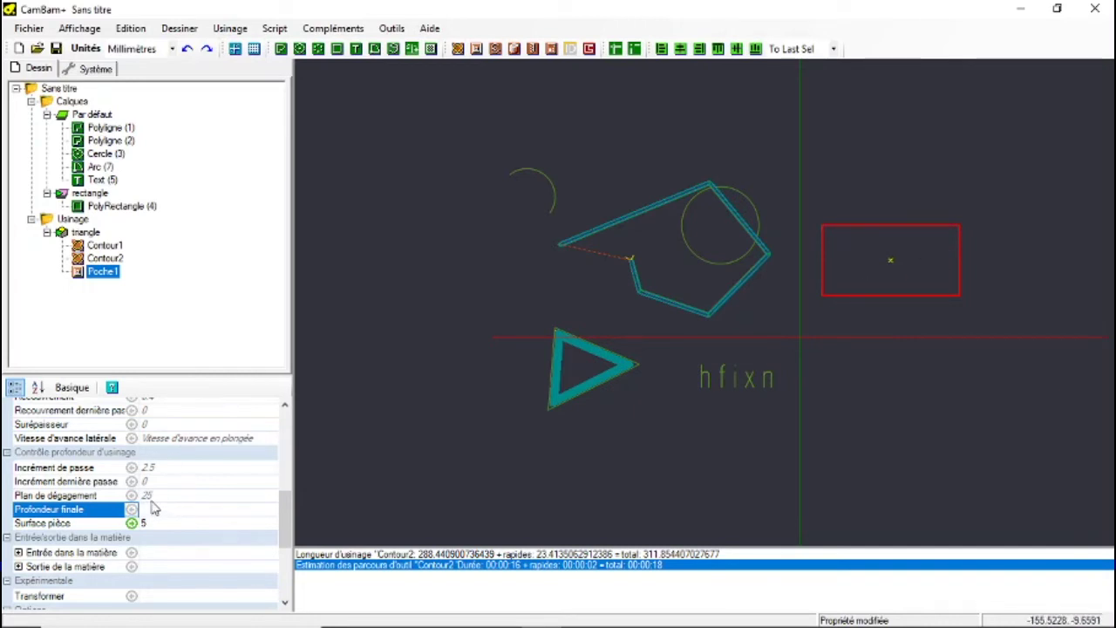
pyautogui.click(160, 538)
# - Generate the toolpath of the rectangle's pocket operation and inspect the result
pyautogui.rightClick(129, 281)
pyautogui.click(129, 280)
pyautogui.scroll(4, 898, 273)
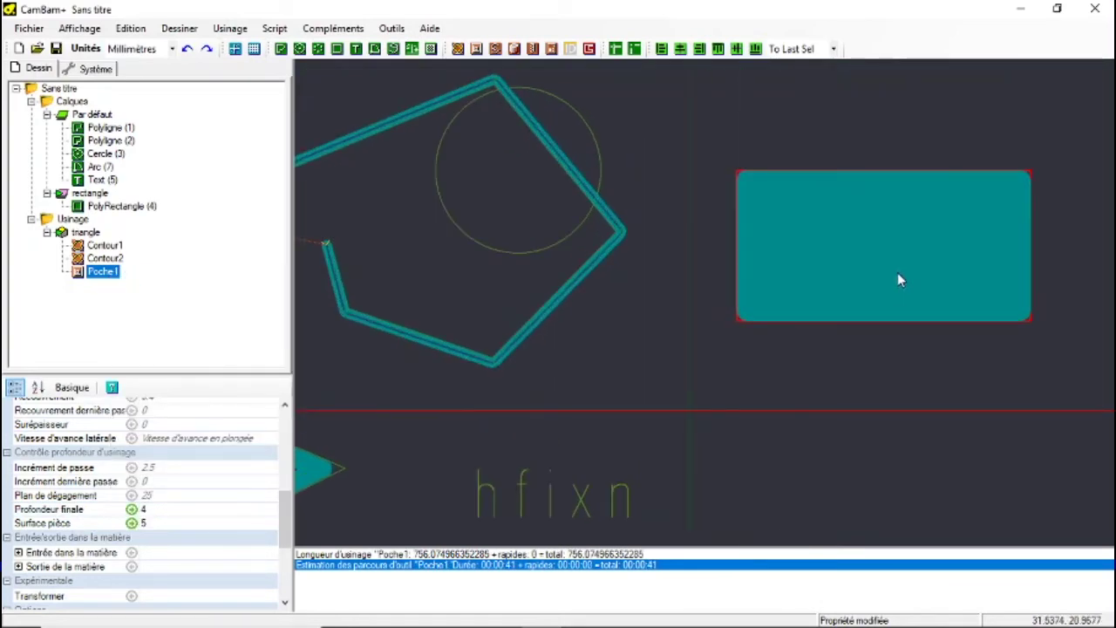
pyautogui.moveTo(872, 371)
pyautogui.keyDown('alt'); pyautogui.mouseDown()
pyautogui.moveTo(866, 187)
pyautogui.moveTo(870, 219)
pyautogui.moveTo(971, 239)
pyautogui.moveTo(850, 270)
pyautogui.moveTo(844, 332)
pyautogui.mouseUp(); pyautogui.keyUp('alt')
pyautogui.keyDown('alt'); pyautogui.doubleClick(843, 333); pyautogui.keyUp('alt')
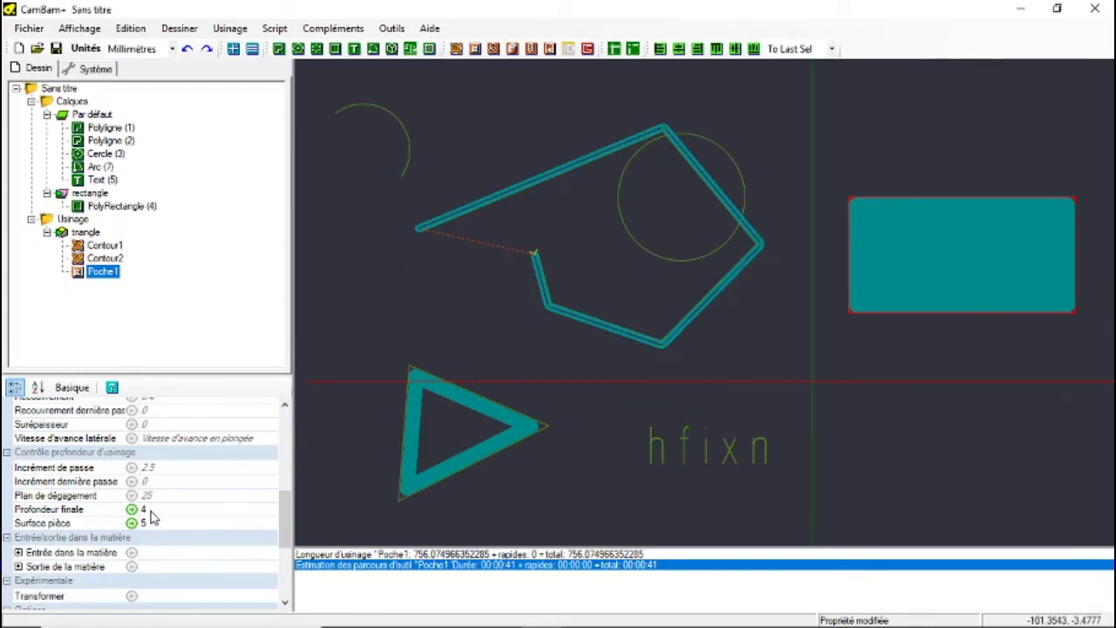
pyautogui.scroll(8, 148, 510)
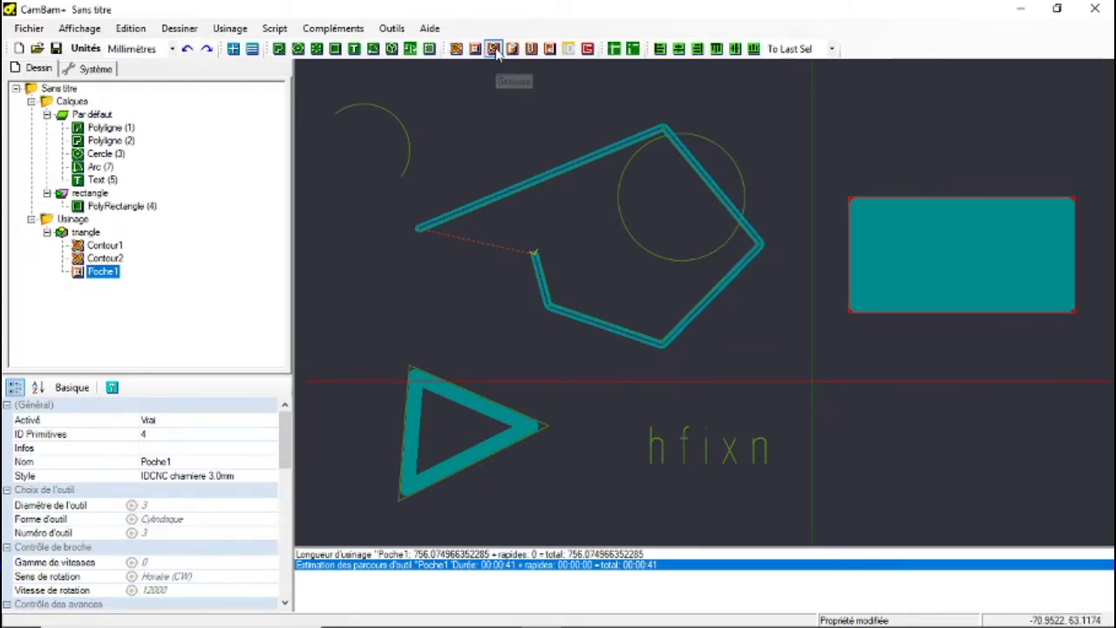
# - Create an engraving operation on the arc and the text together and assign it the style "IDCNC gravure 0.3mm"
pyautogui.click(408, 142)
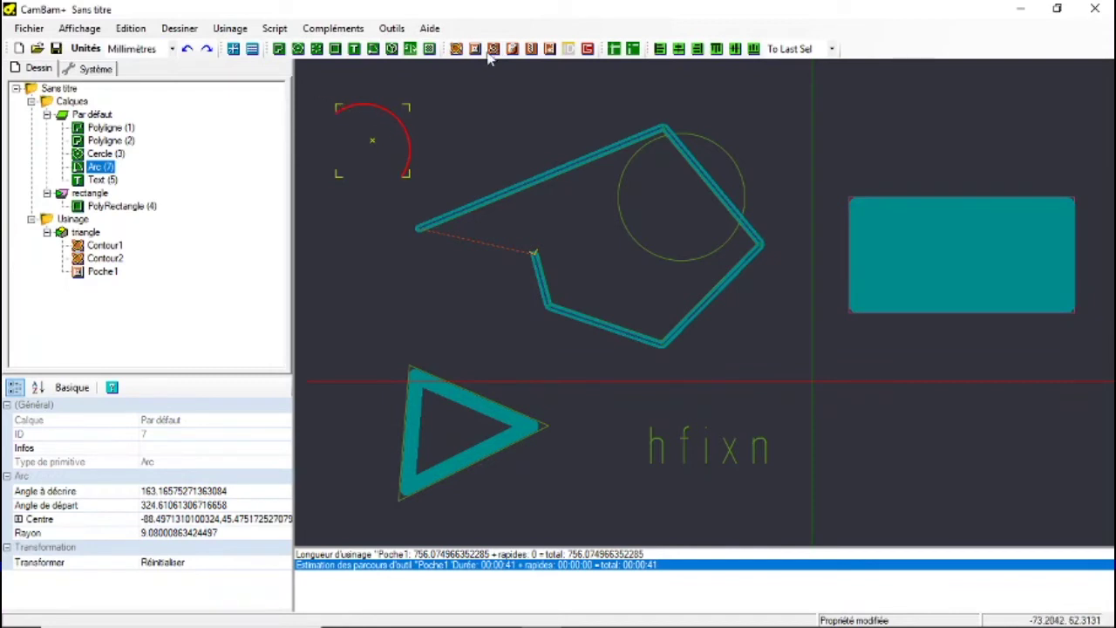
pyautogui.keyDown('ctrl'); pyautogui.click(658, 447); pyautogui.keyUp('ctrl')
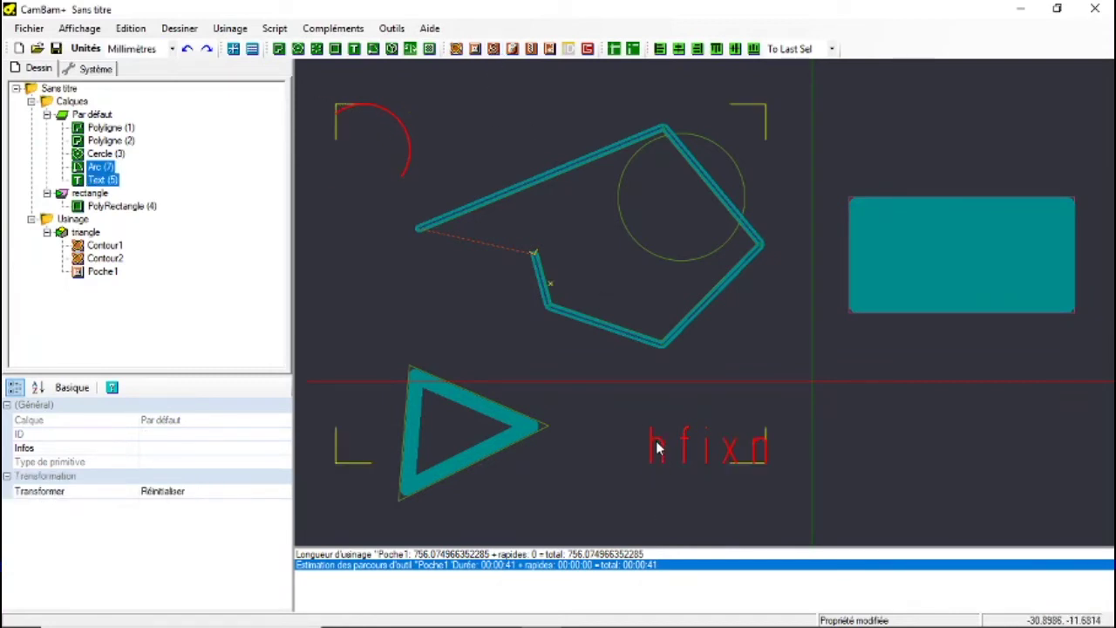
pyautogui.click(494, 49)
pyautogui.click(210, 478)
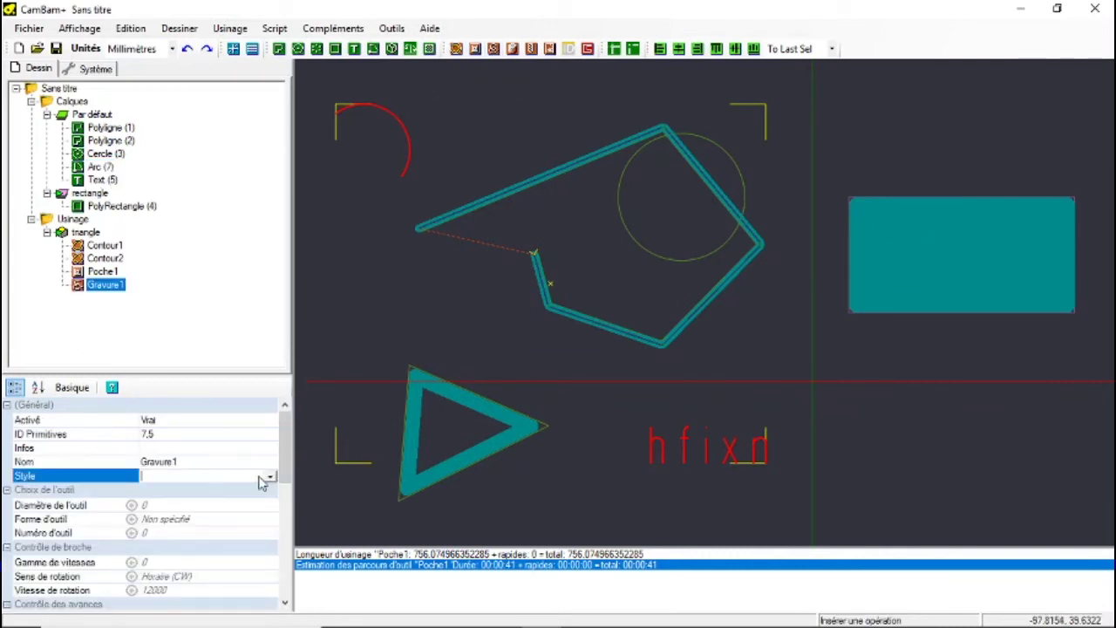
pyautogui.click(269, 476)
pyautogui.scroll(-5, 209, 436)
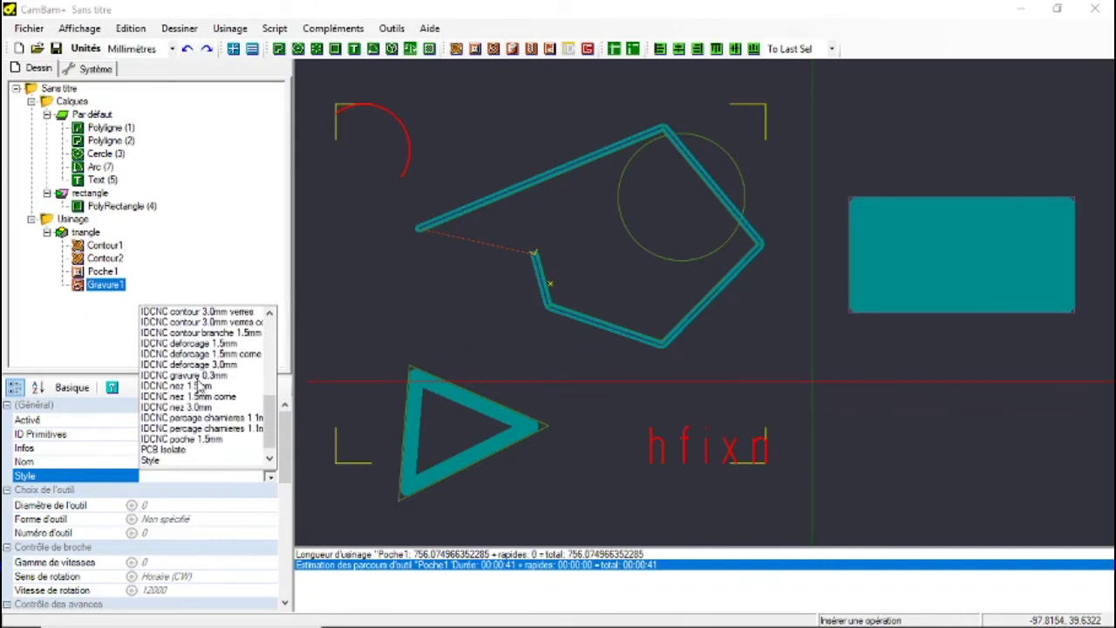
pyautogui.click(200, 375)
# - Check the engraving's stock surface (Surface pièce) and final depth (Profondeur finale) and generate its toolpath
pyautogui.scroll(-8, 188, 532)
pyautogui.click(158, 471)
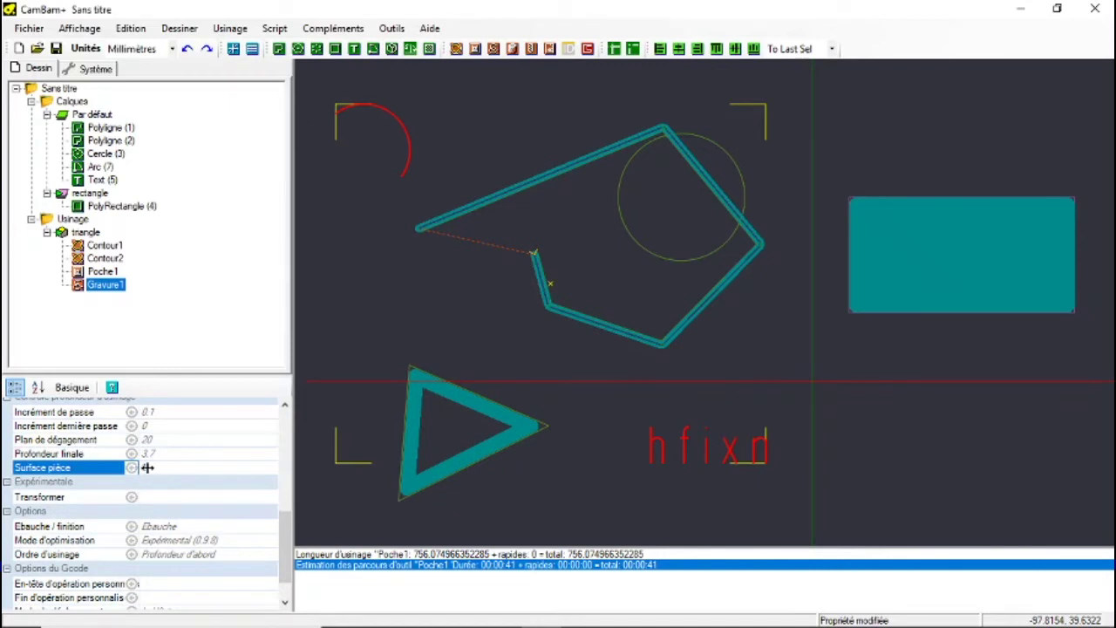
pyautogui.click(154, 455)
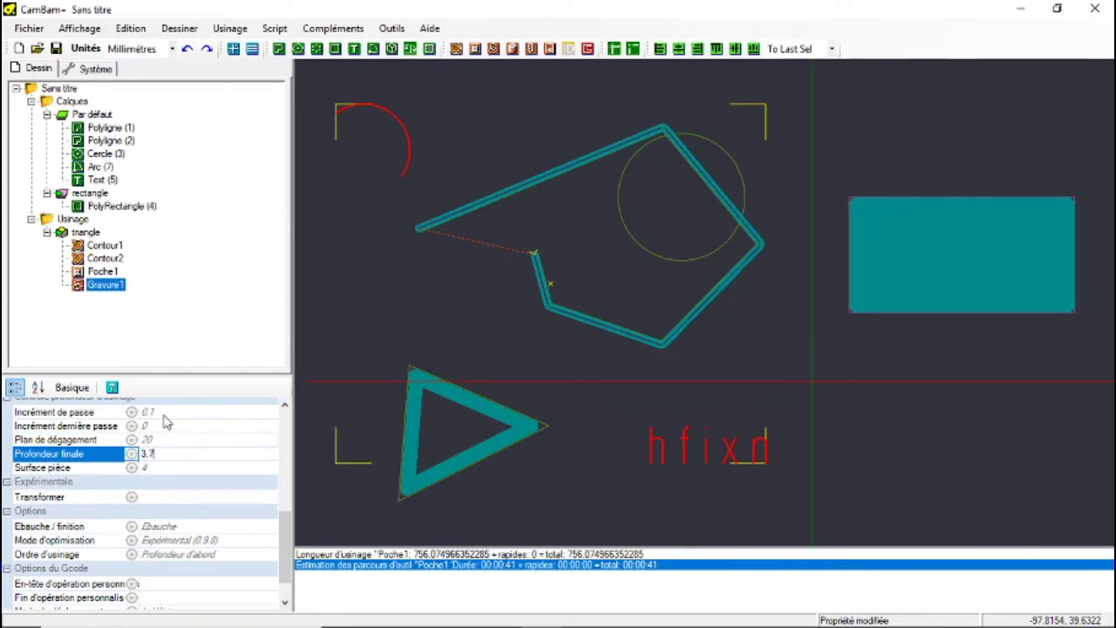
pyautogui.rightClick(123, 291)
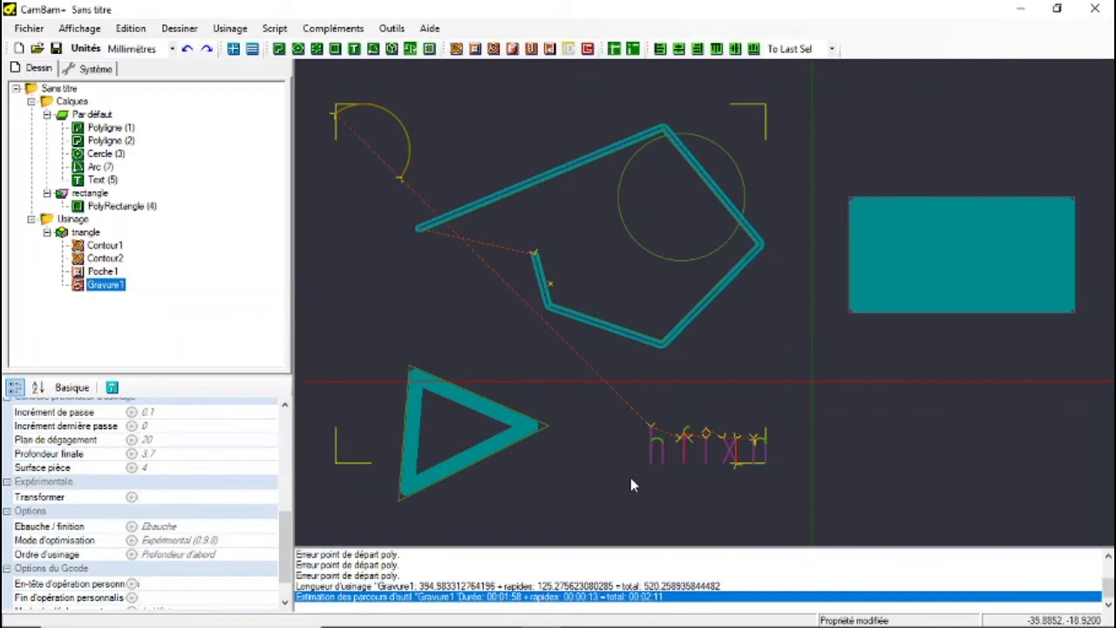
# - Examine the engraving toolpath along the text letters up close and compare its cutting width with the polyline contour
pyautogui.click(670, 503)
pyautogui.scroll(8, 663, 489)
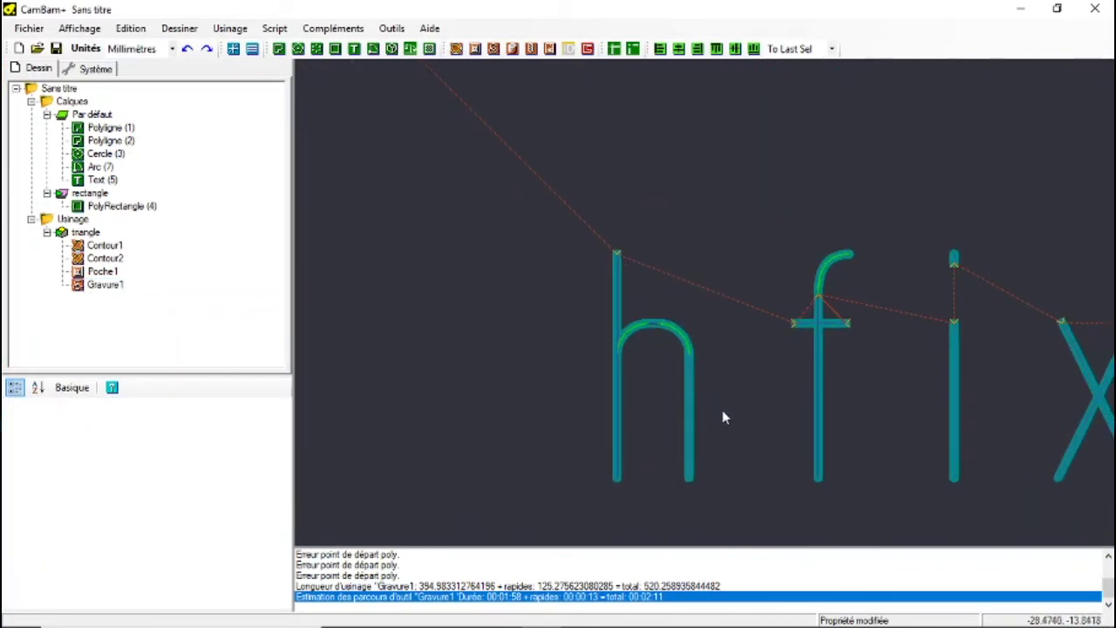
pyautogui.scroll(-5, 713, 397)
pyautogui.scroll(6, 640, 149)
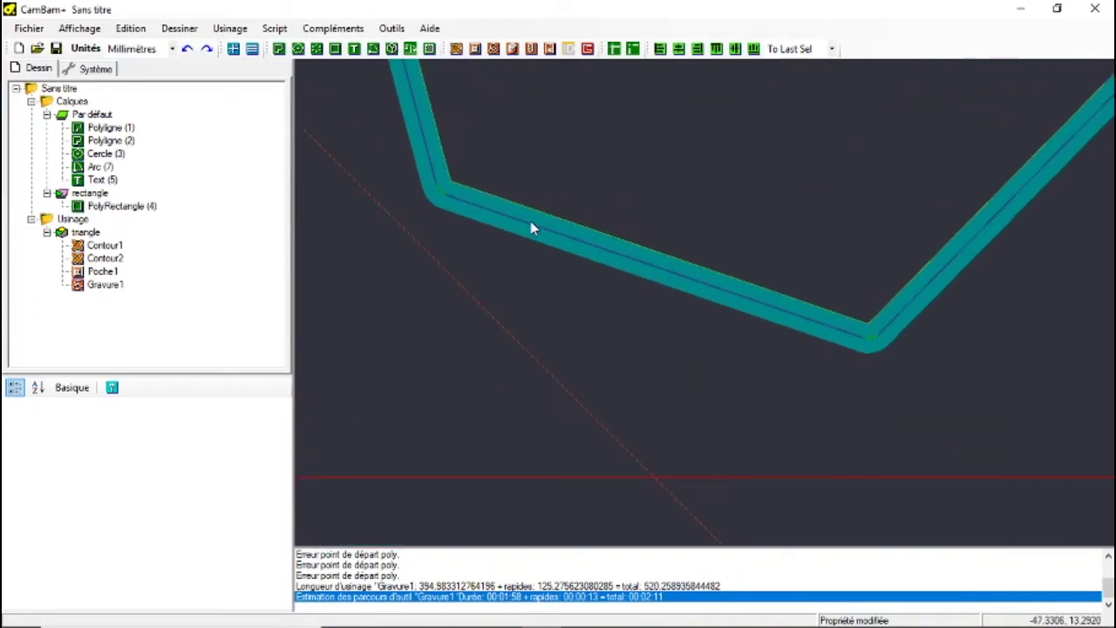
pyautogui.scroll(-4, 525, 225)
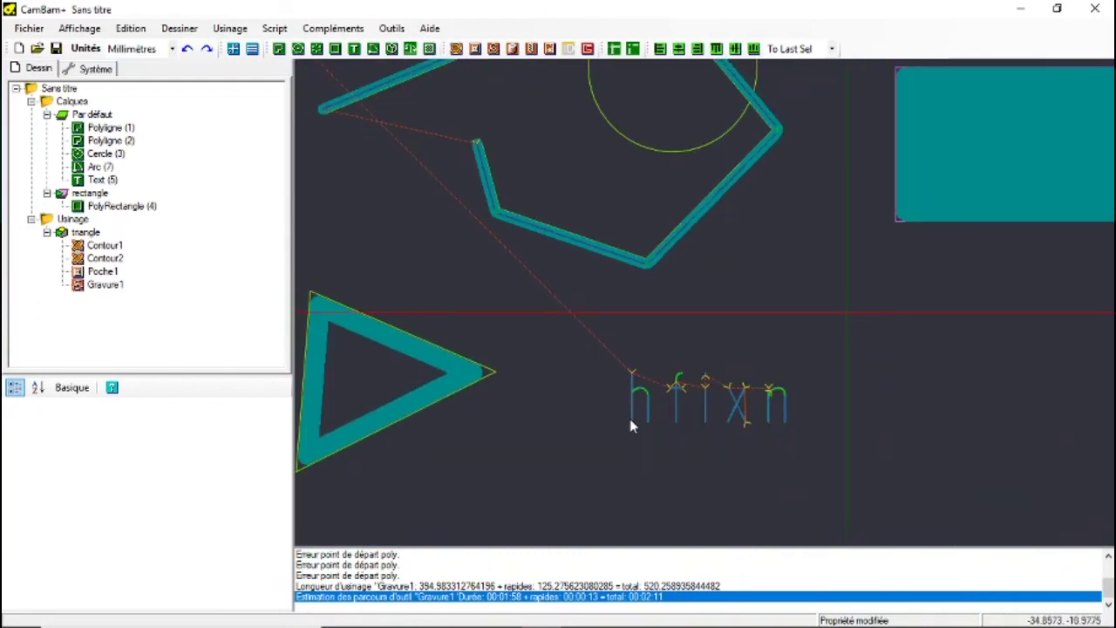
pyautogui.scroll(5, 628, 397)
pyautogui.scroll(6, 638, 369)
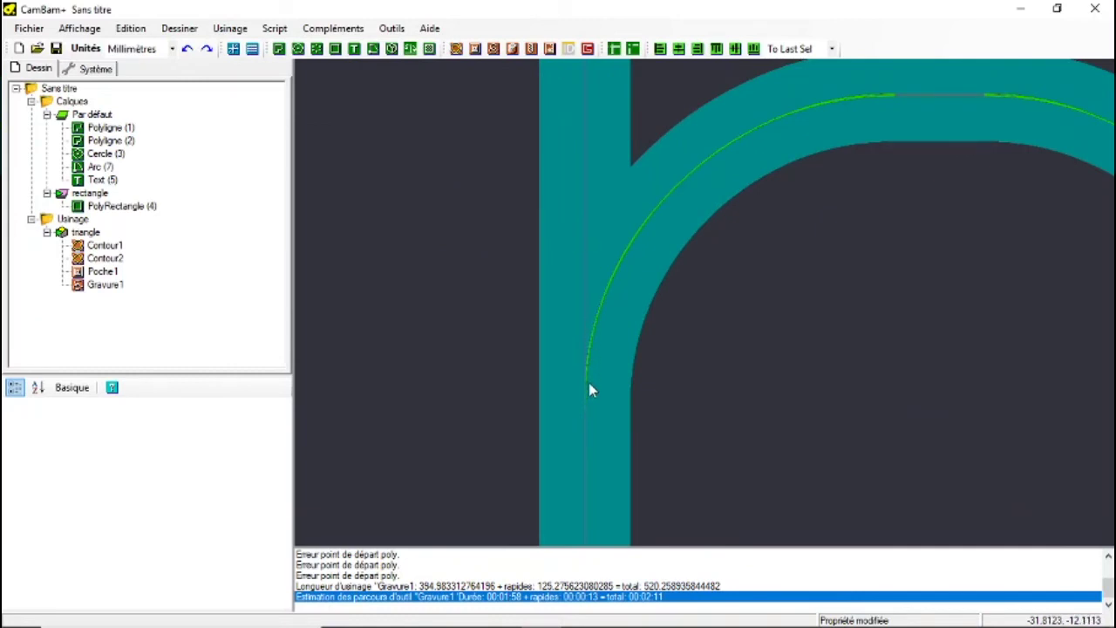
pyautogui.scroll(-8, 590, 390)
pyautogui.scroll(-5, 628, 441)
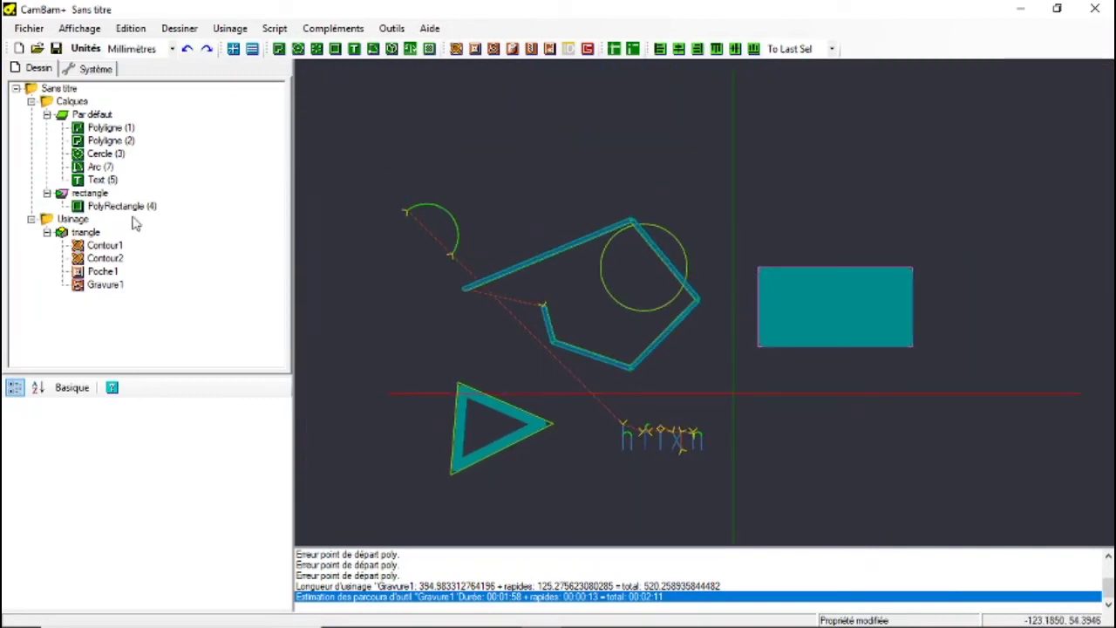
# - Create a drilling operation on the circle with the style "IDCNC percage charnieres 1.1mm", using the style's default drilling method
pyautogui.click(601, 262)
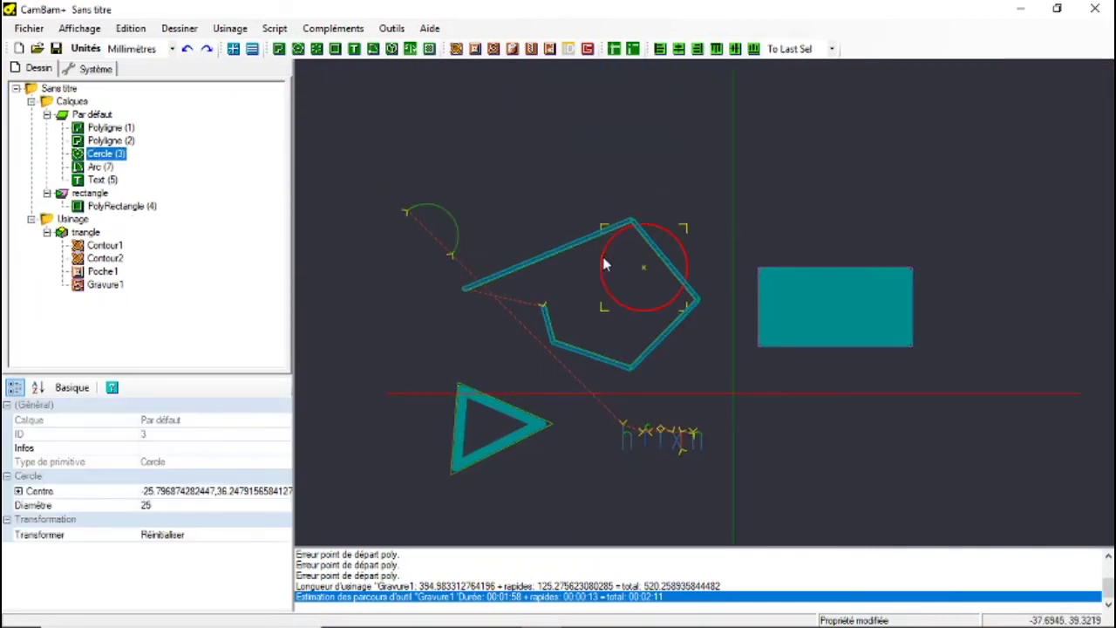
pyautogui.click(532, 49)
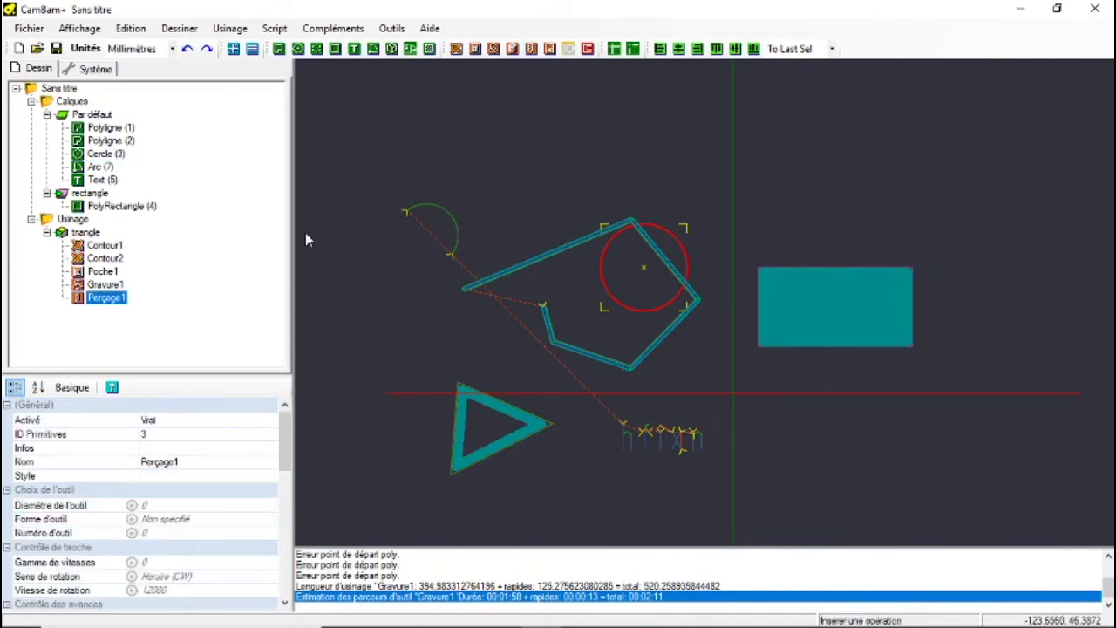
pyautogui.click(225, 480)
pyautogui.click(270, 477)
pyautogui.scroll(-5, 244, 439)
pyautogui.scroll(-1, 244, 438)
pyautogui.scroll(-1, 244, 439)
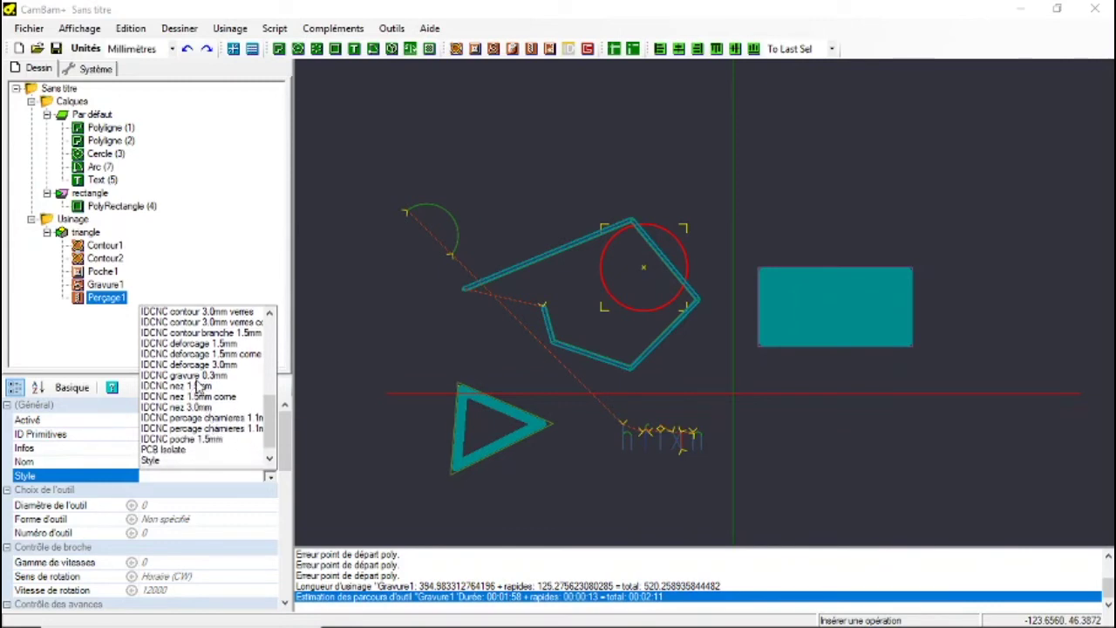
pyautogui.click(225, 419)
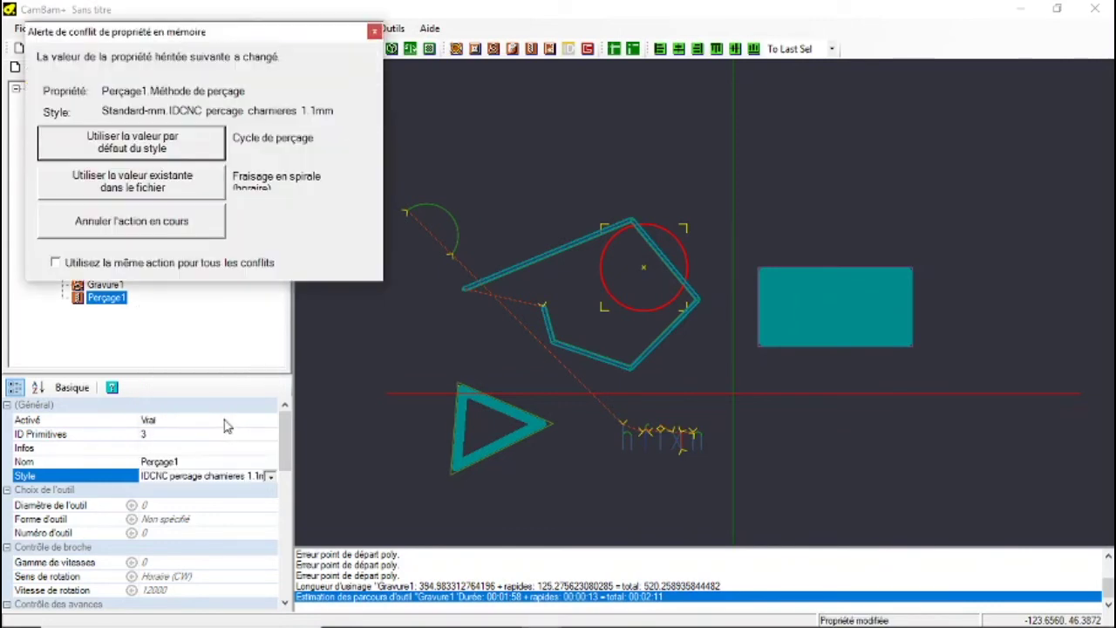
pyautogui.click(178, 146)
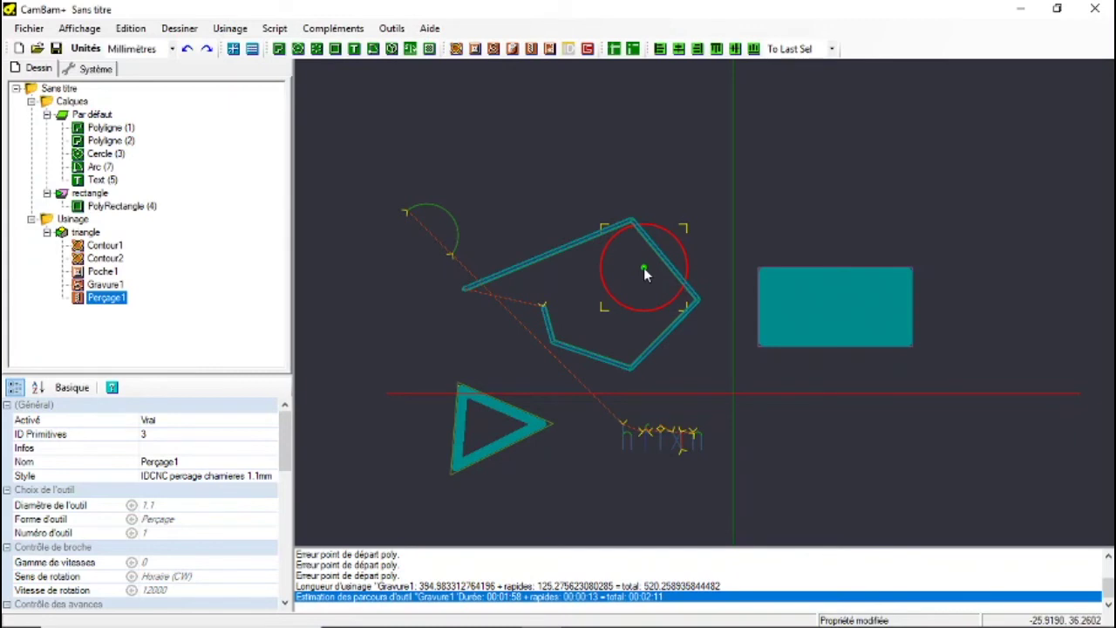
# - Set the circle's drilling method (Méthode de perçage) to "Fraisage en spirale (horaire)"
pyautogui.scroll(3, 644, 268)
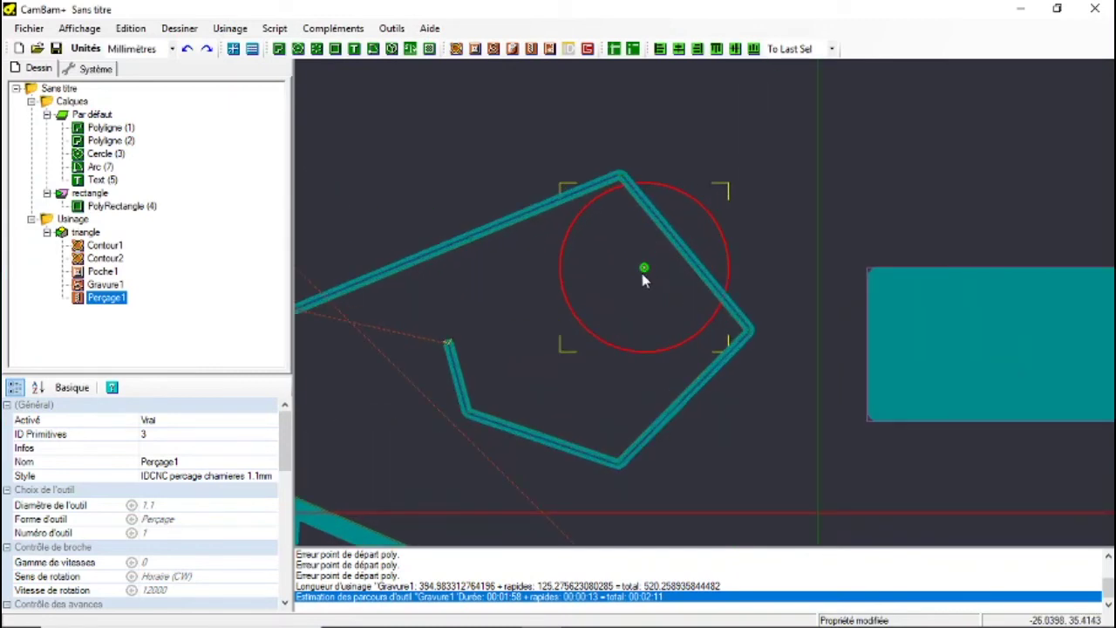
pyautogui.scroll(-5, 220, 544)
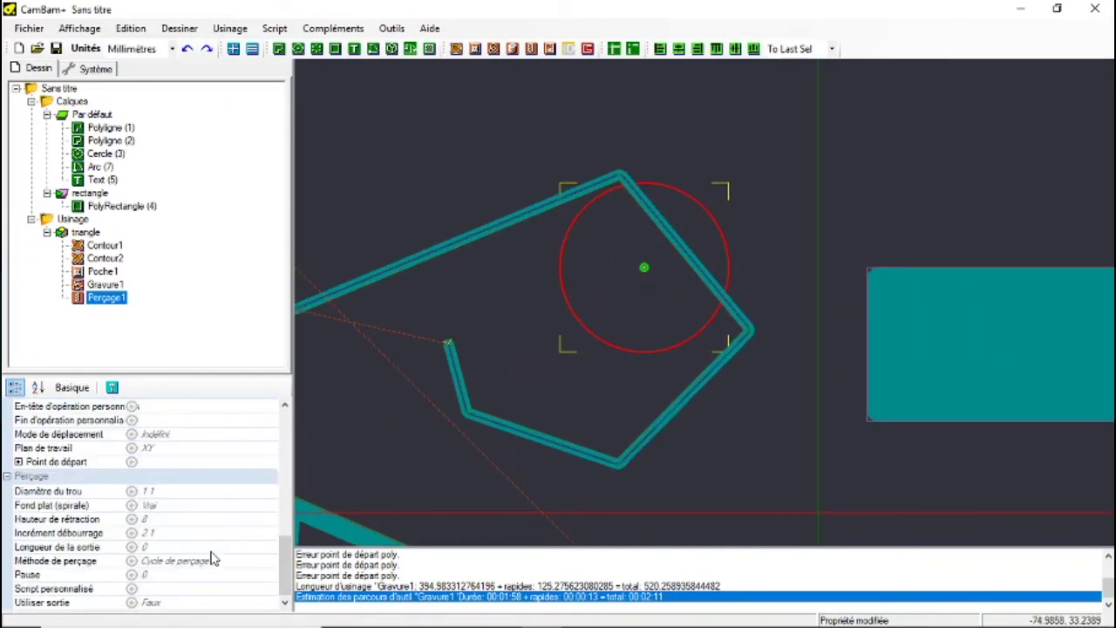
pyautogui.click(232, 563)
pyautogui.click(271, 562)
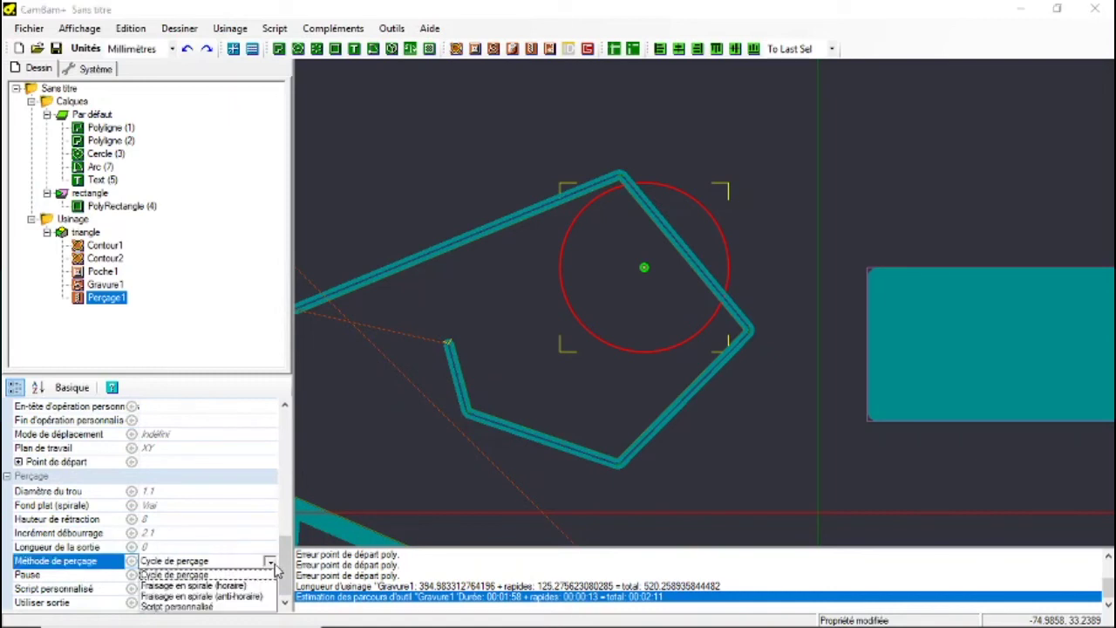
pyautogui.click(211, 586)
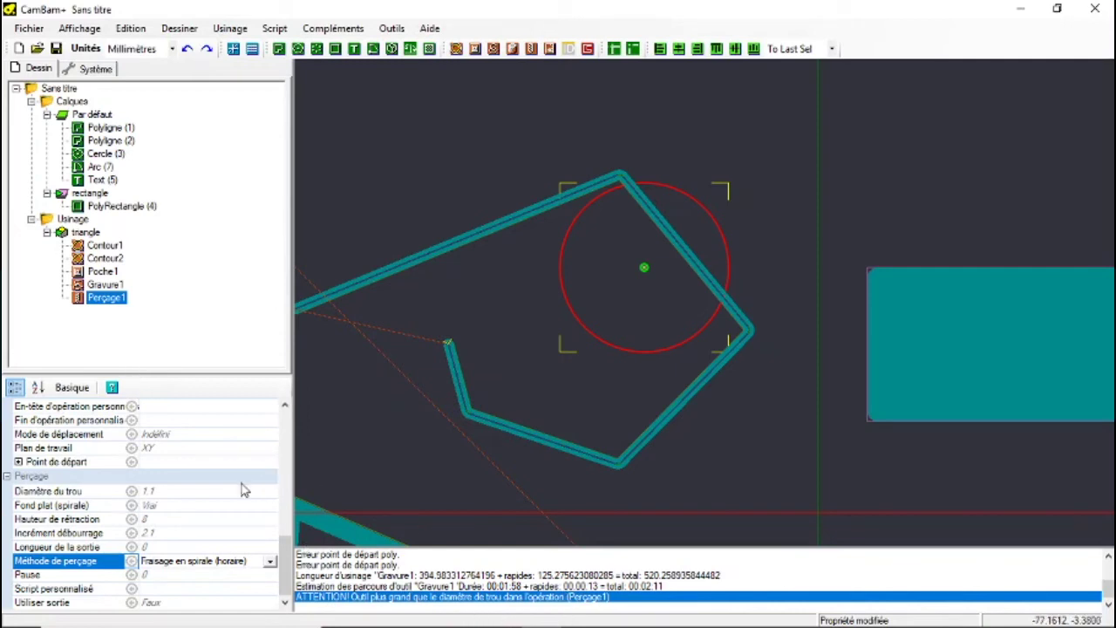
# - Try to generate the toolpath of the circle's spiral drilling operation
pyautogui.rightClick(112, 305)
pyautogui.click(116, 311)
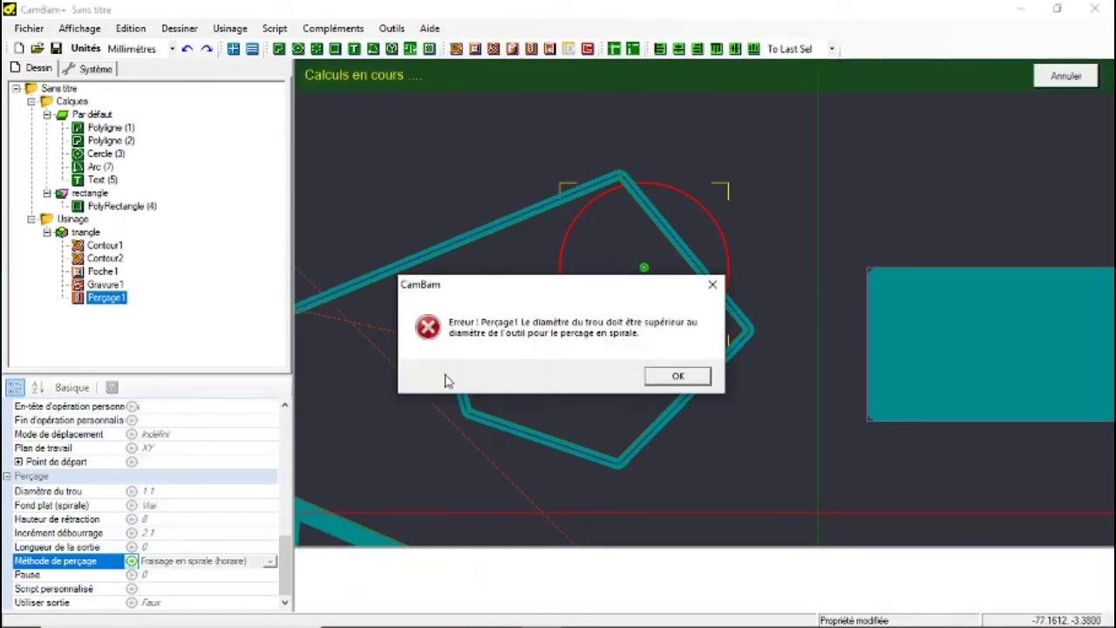
pyautogui.click(668, 381)
# - Set the drilling operation's hole diameter (Diamètre du trou) to 25
pyautogui.scroll(5, 166, 549)
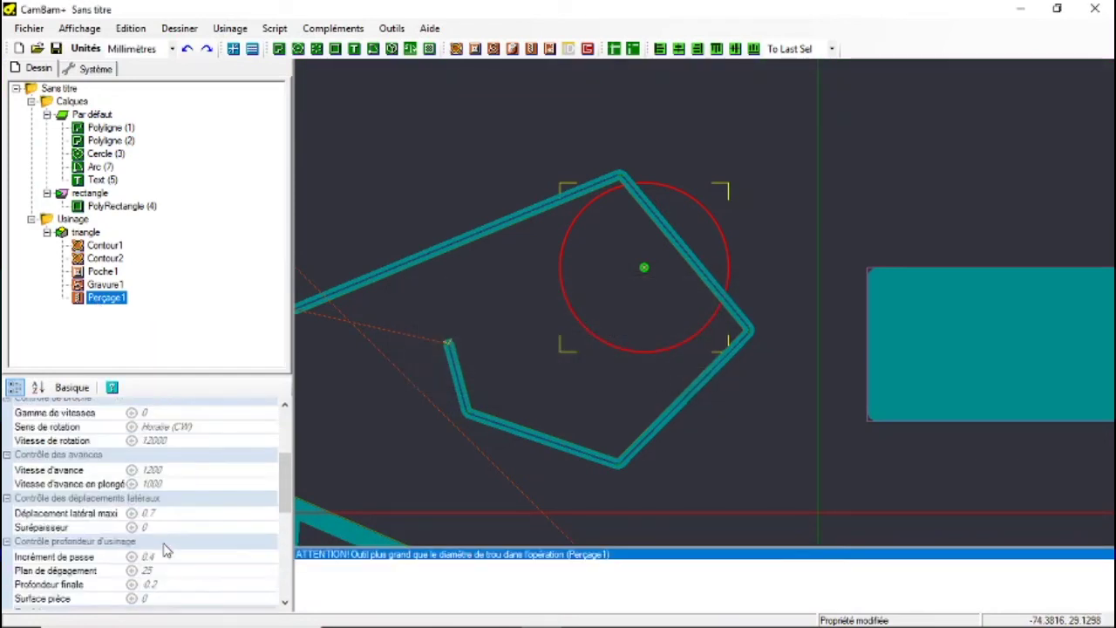
pyautogui.scroll(3, 167, 550)
pyautogui.scroll(-6, 159, 476)
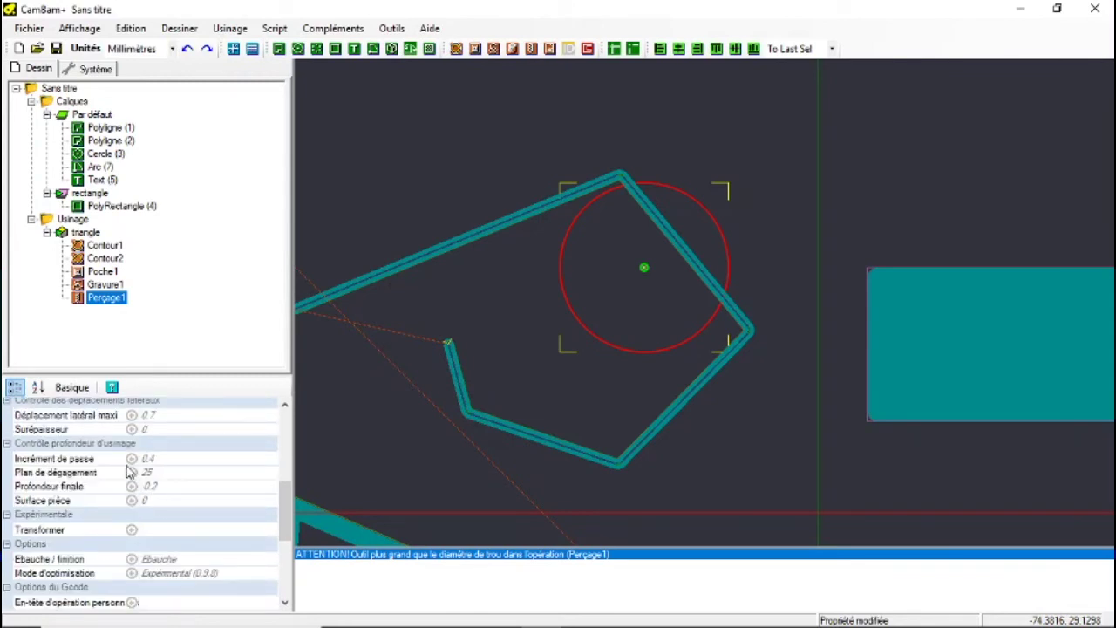
pyautogui.scroll(-3, 145, 529)
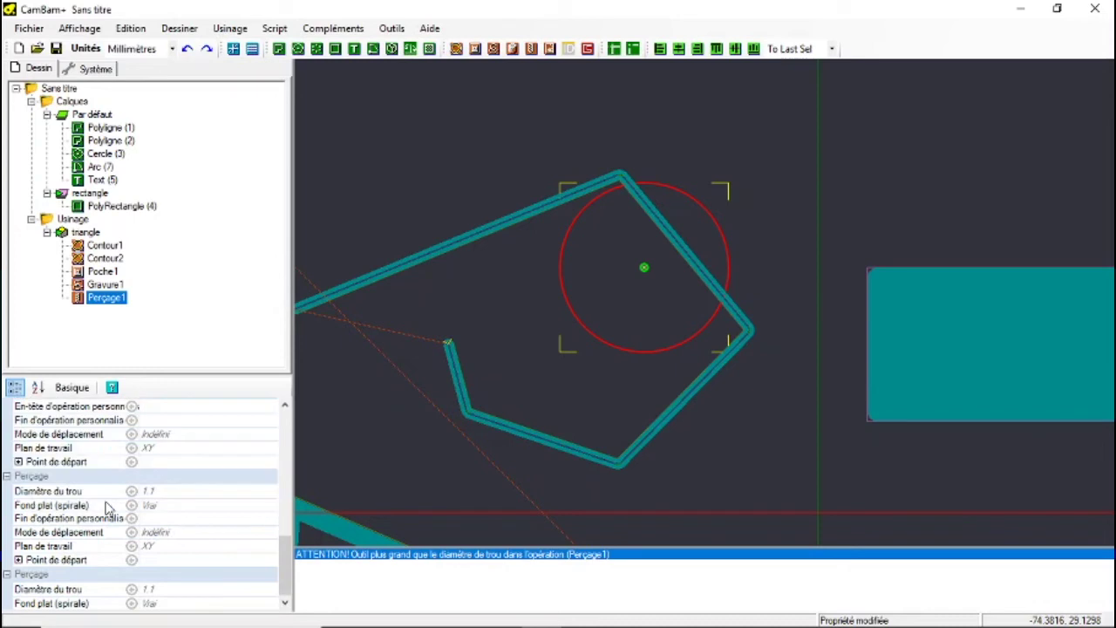
pyautogui.scroll(-3, 118, 510)
pyautogui.click(172, 493)
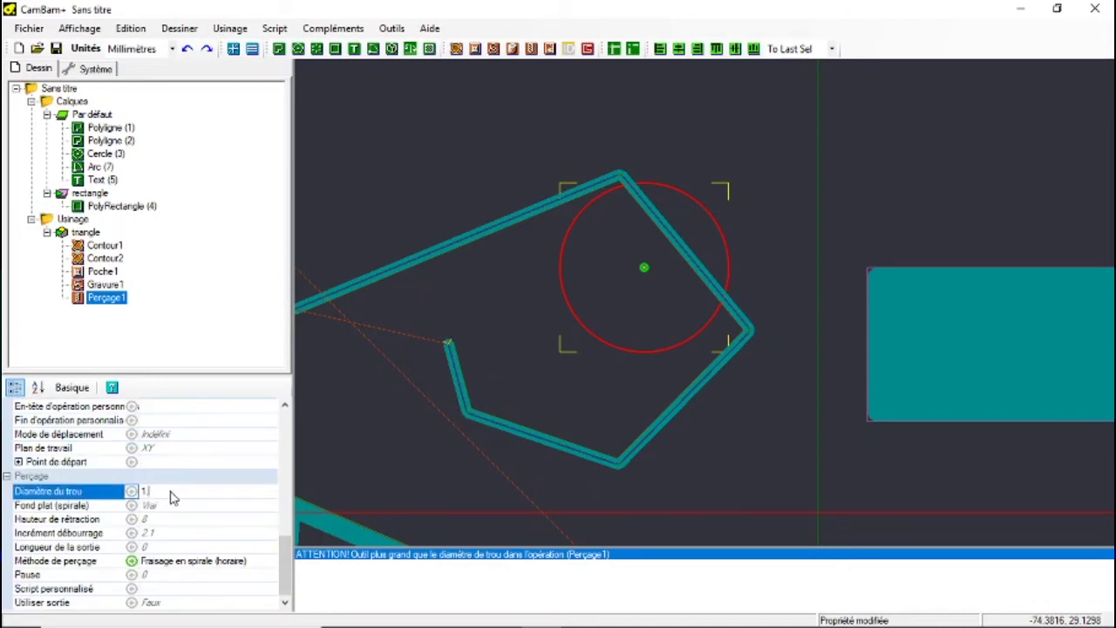
pyautogui.click(181, 505)
# - Generate the toolpath of the circle's drilling operation and inspect it from a tilted 3D view
pyautogui.rightClick(111, 304)
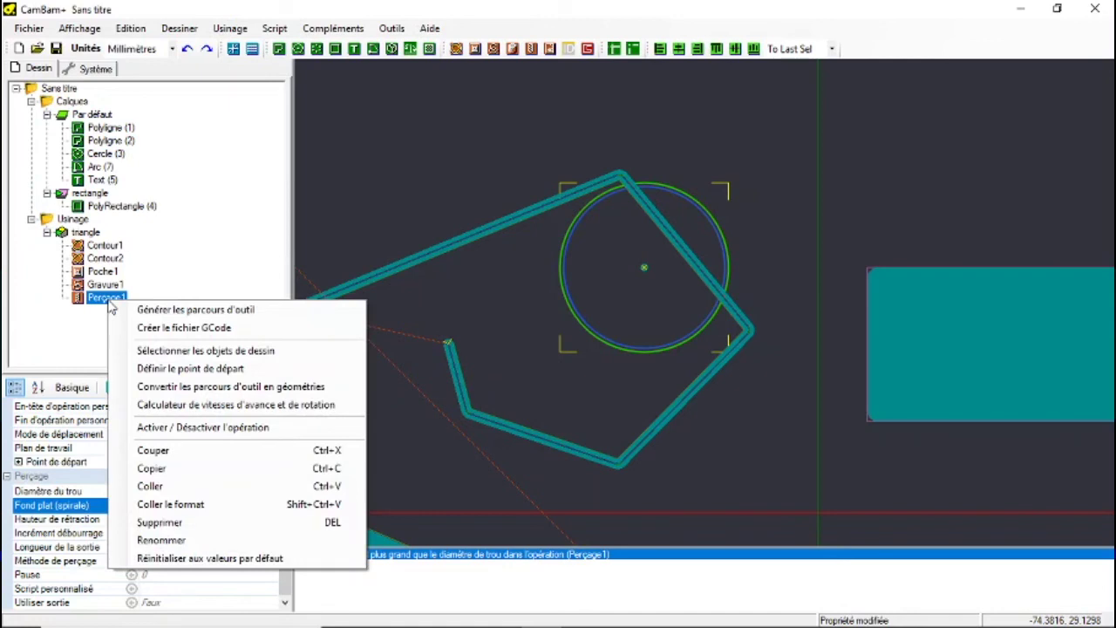
pyautogui.click(129, 312)
pyautogui.scroll(2, 587, 296)
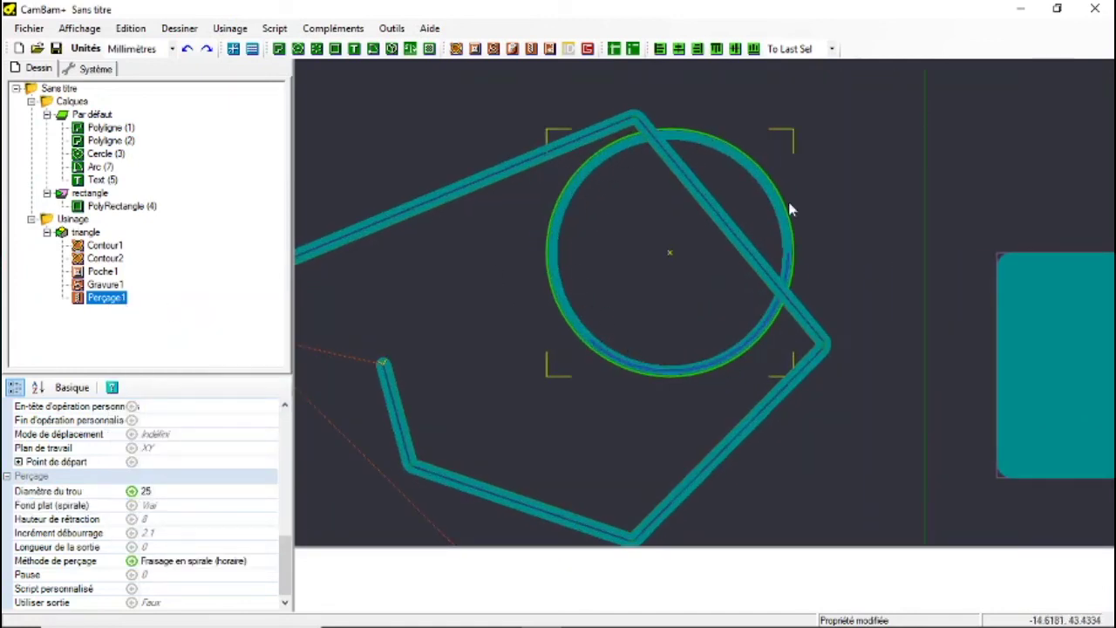
pyautogui.moveTo(662, 330)
pyautogui.keyDown('alt'); pyautogui.mouseDown()
pyautogui.moveTo(655, 210)
pyautogui.moveTo(642, 257)
pyautogui.mouseUp(); pyautogui.keyUp('alt')
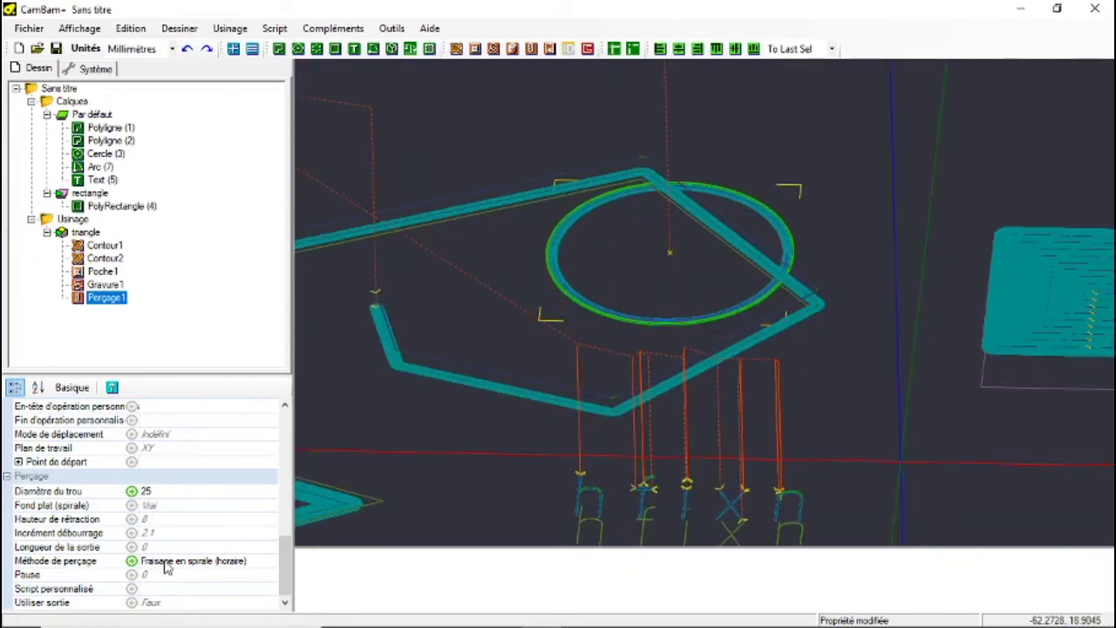
# - Set the drilling operation's stock surface (Surface pièce) to 12, inspect the spiral toolpath in 3D and restore the top view
pyautogui.scroll(7, 168, 455)
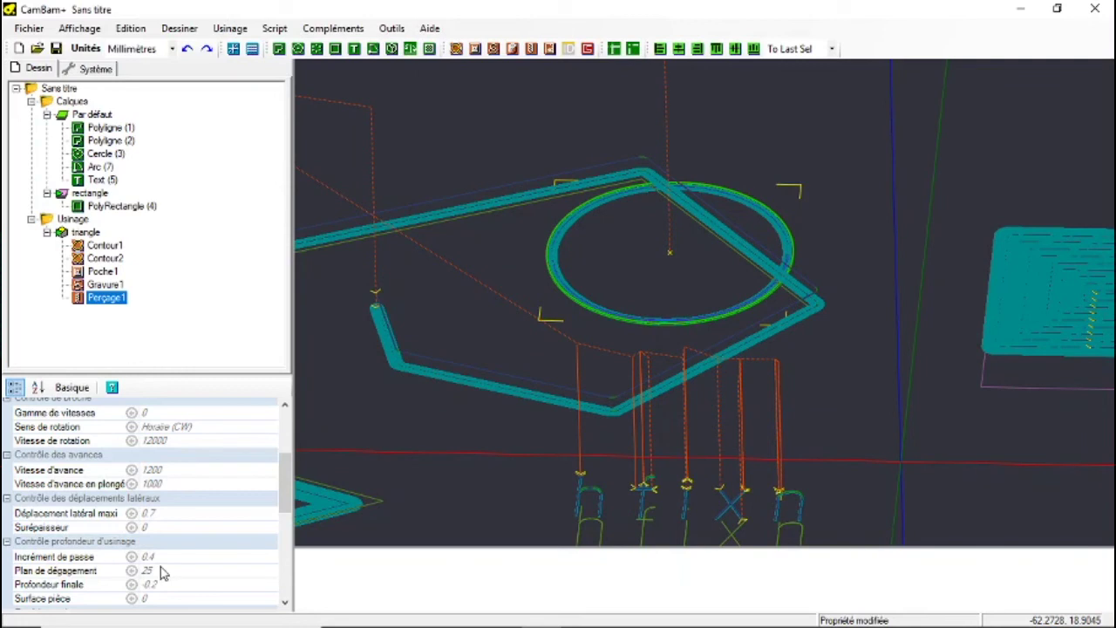
pyautogui.click(162, 600)
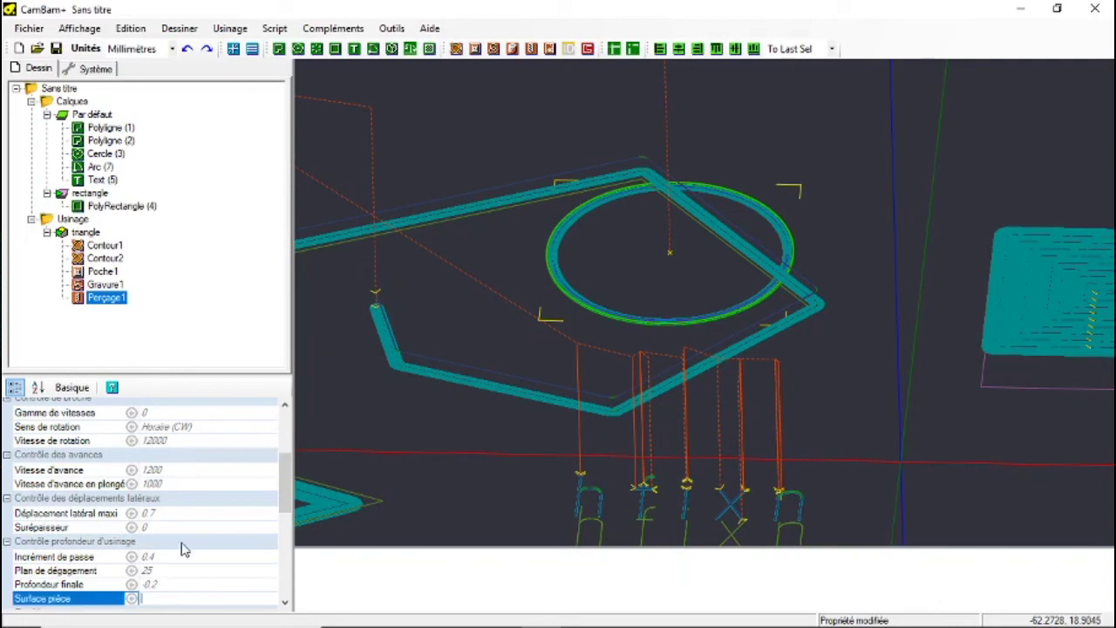
pyautogui.click(174, 588)
pyautogui.keyDown('alt'); pyautogui.moveTo(789, 305); pyautogui.dragTo(747, 274); pyautogui.keyUp('alt')
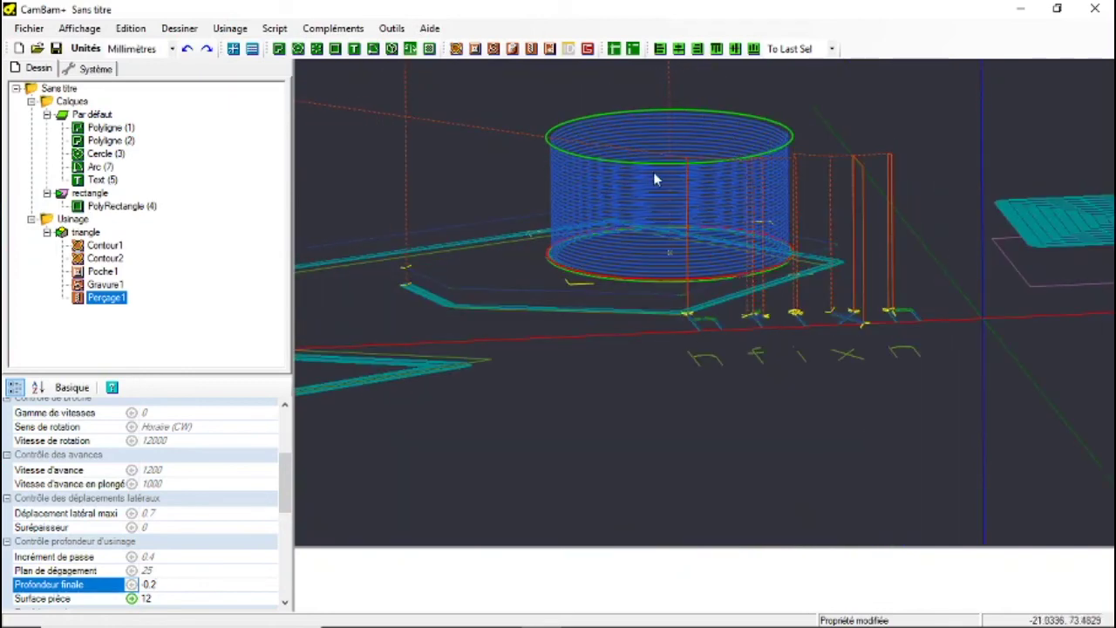
pyautogui.keyDown('alt'); pyautogui.moveTo(637, 289); pyautogui.dragTo(650, 361); pyautogui.keyUp('alt')
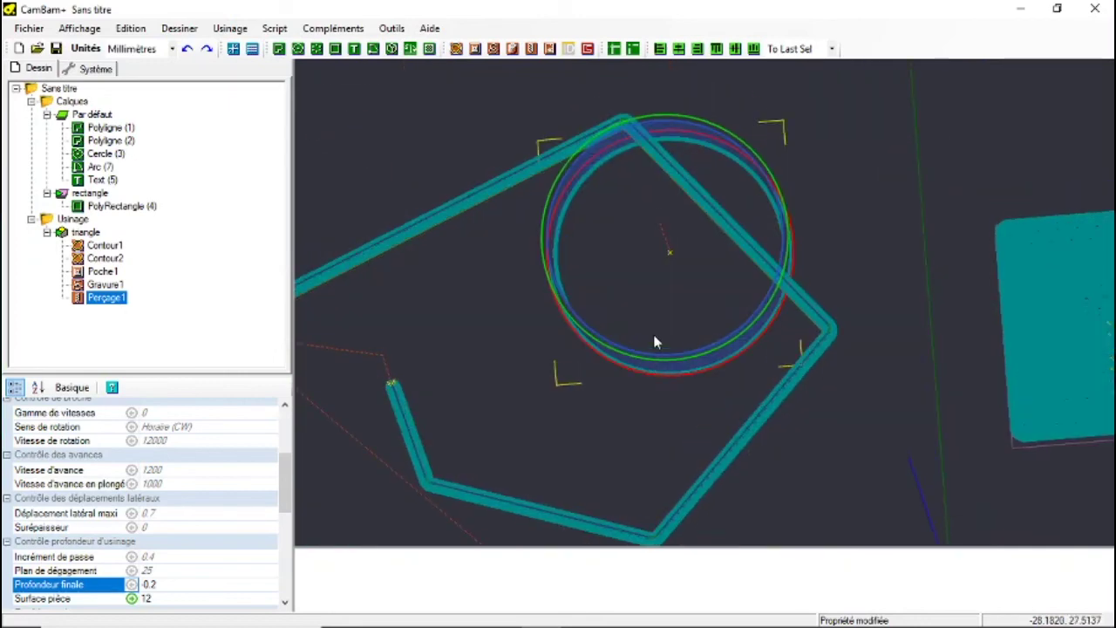
pyautogui.keyDown('alt'); pyautogui.doubleClick(652, 319); pyautogui.keyUp('alt')
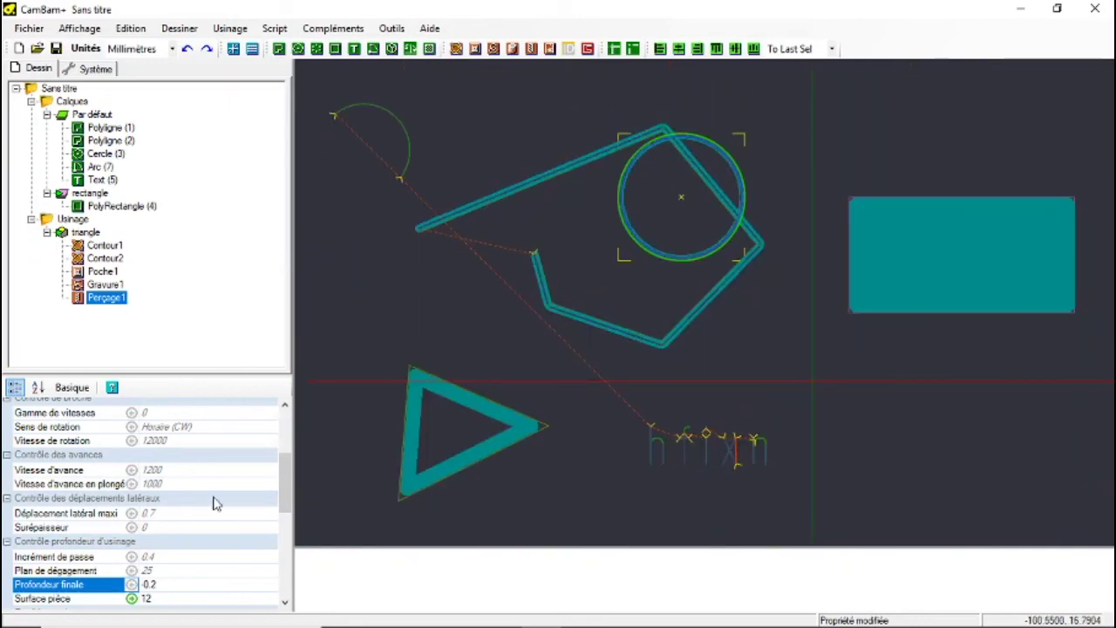
# - Set the drilling method (Méthode de perçage) of Perçage1 to Cycle de perçage
pyautogui.scroll(-6, 214, 511)
pyautogui.click(207, 563)
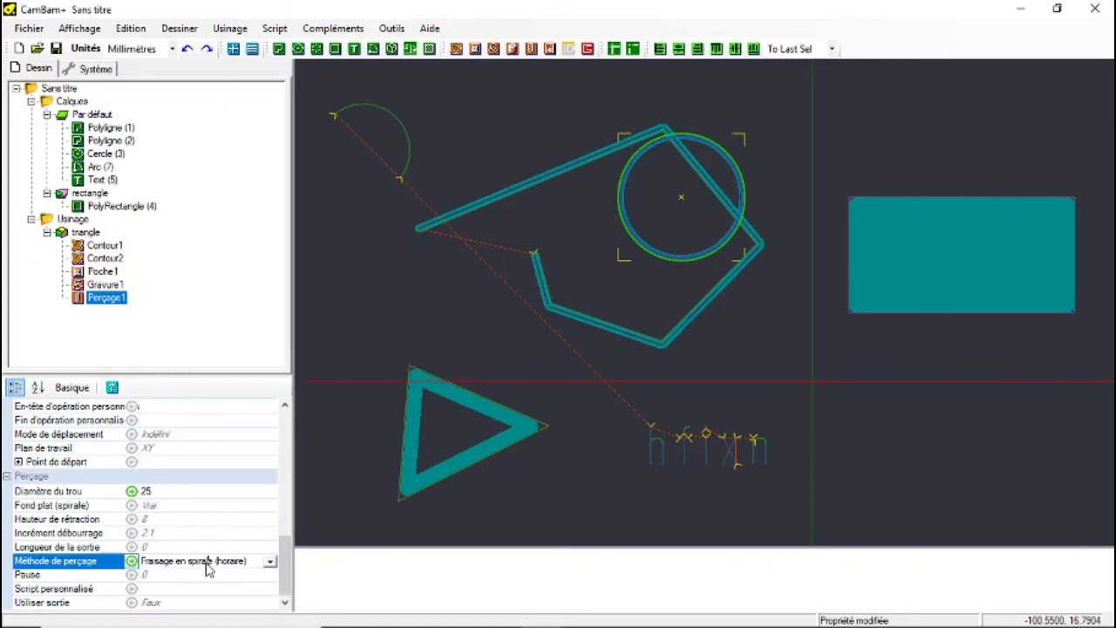
pyautogui.click(272, 563)
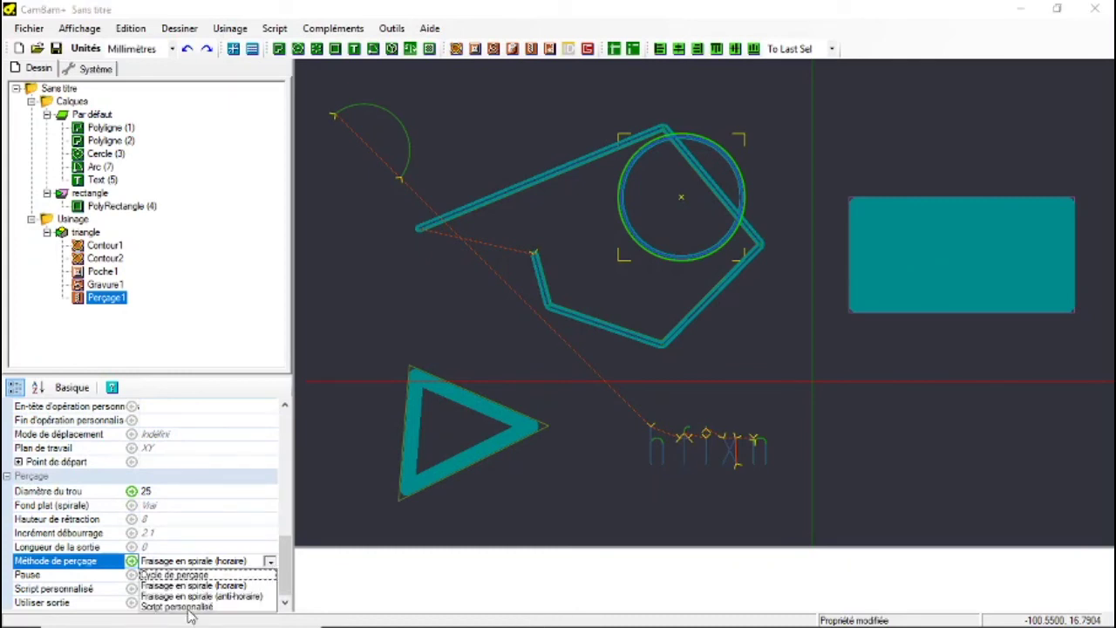
pyautogui.click(146, 574)
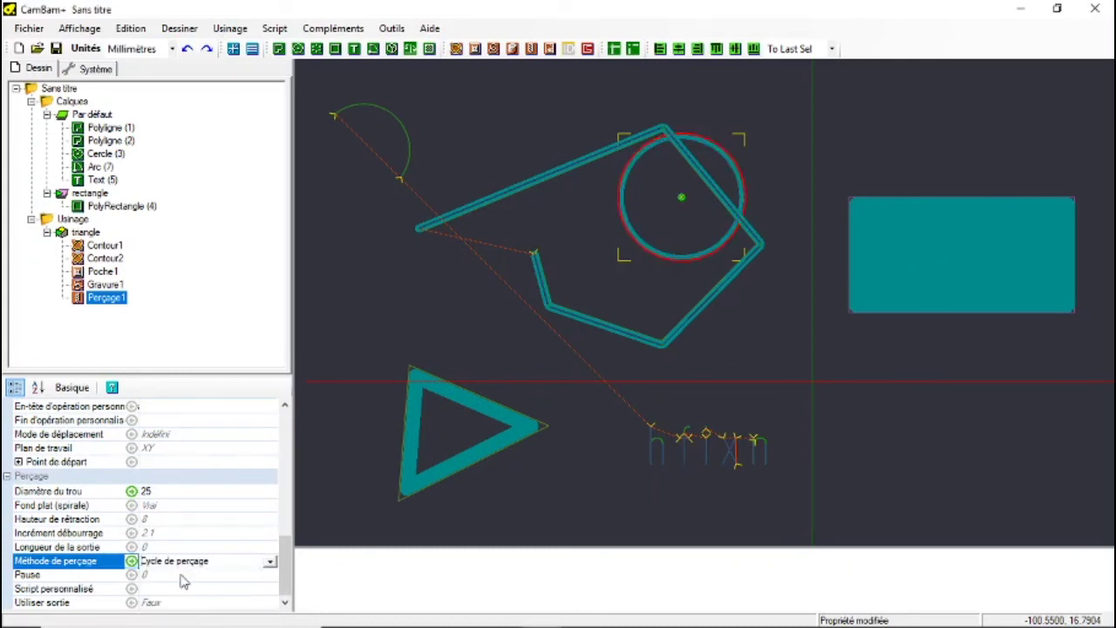
# - Regenerate the toolpath of the Perçage1 drilling operation and inspect the hole at the circle's centre
pyautogui.scroll(5, 193, 545)
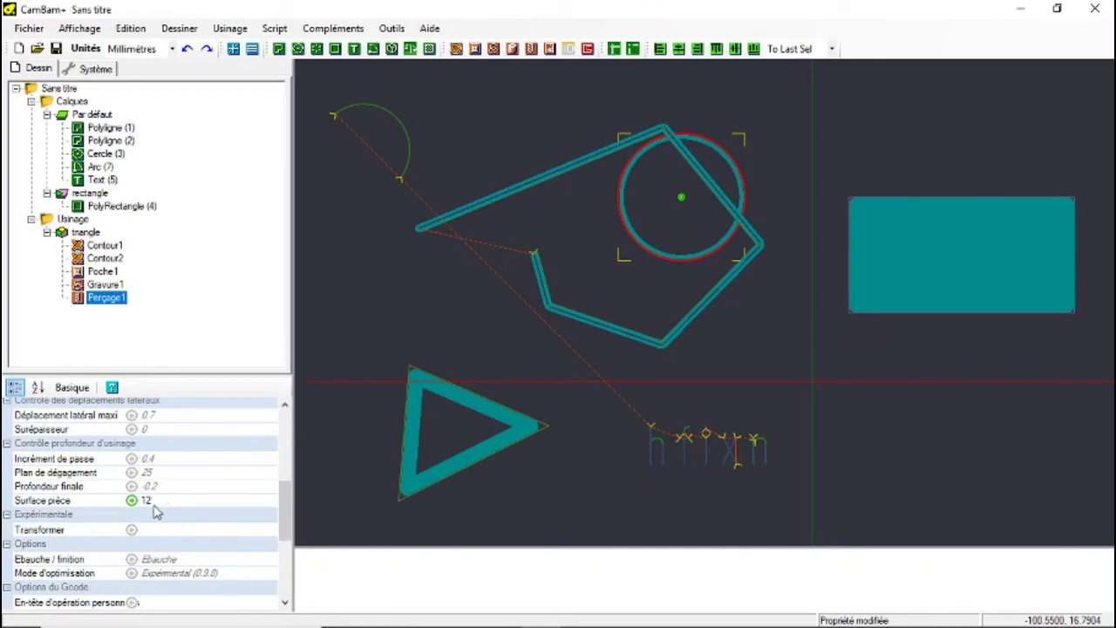
pyautogui.scroll(5, 162, 493)
pyautogui.scroll(2, 160, 504)
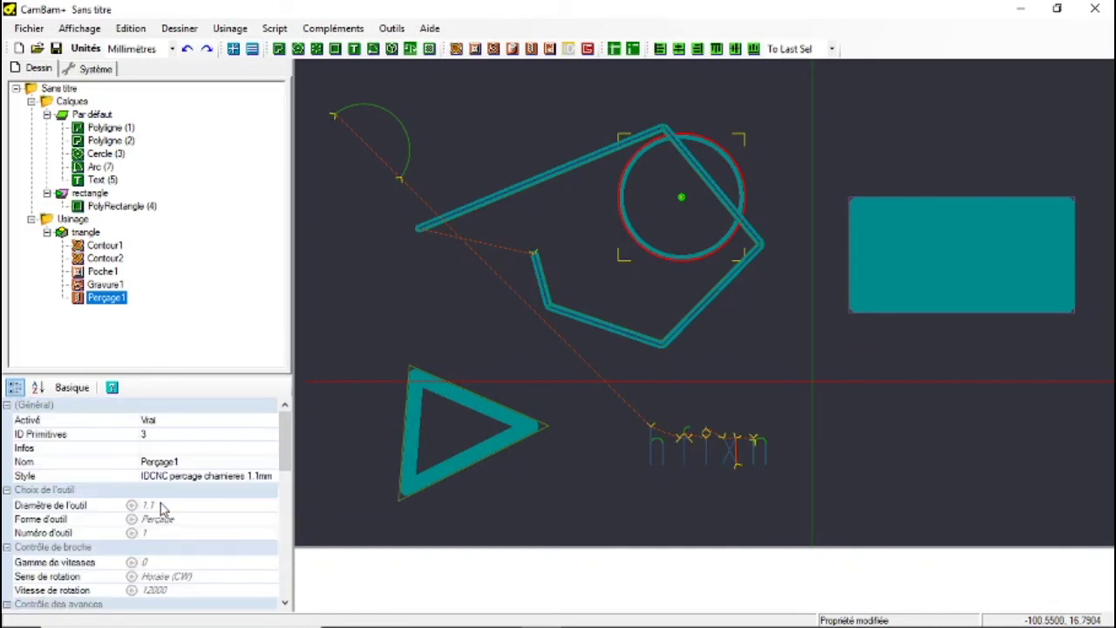
pyautogui.rightClick(109, 300)
pyautogui.click(120, 307)
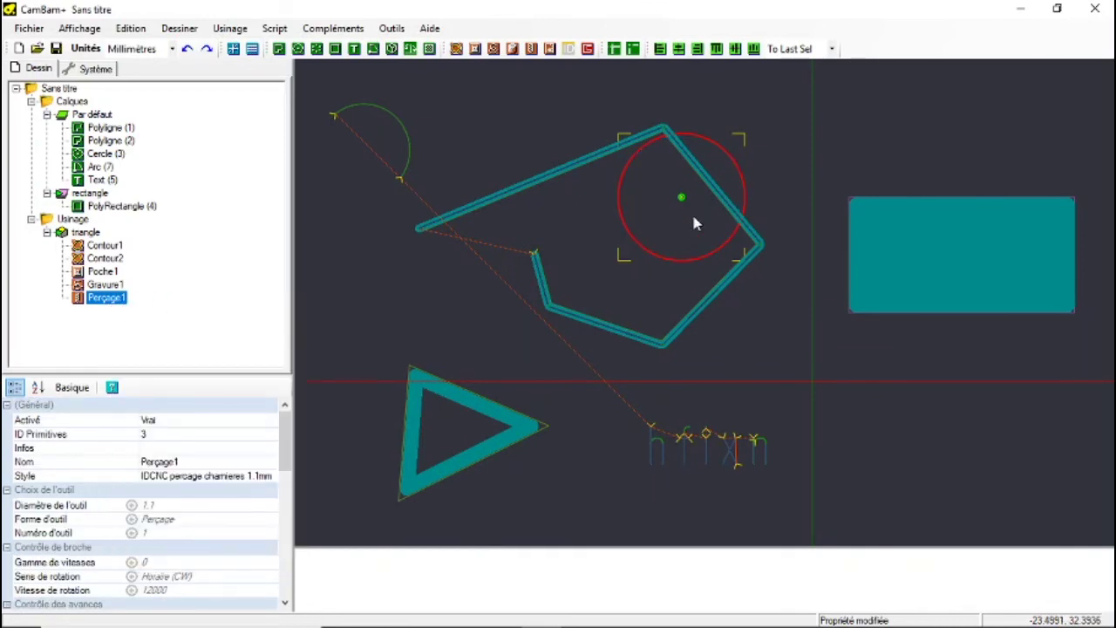
pyautogui.scroll(5, 695, 200)
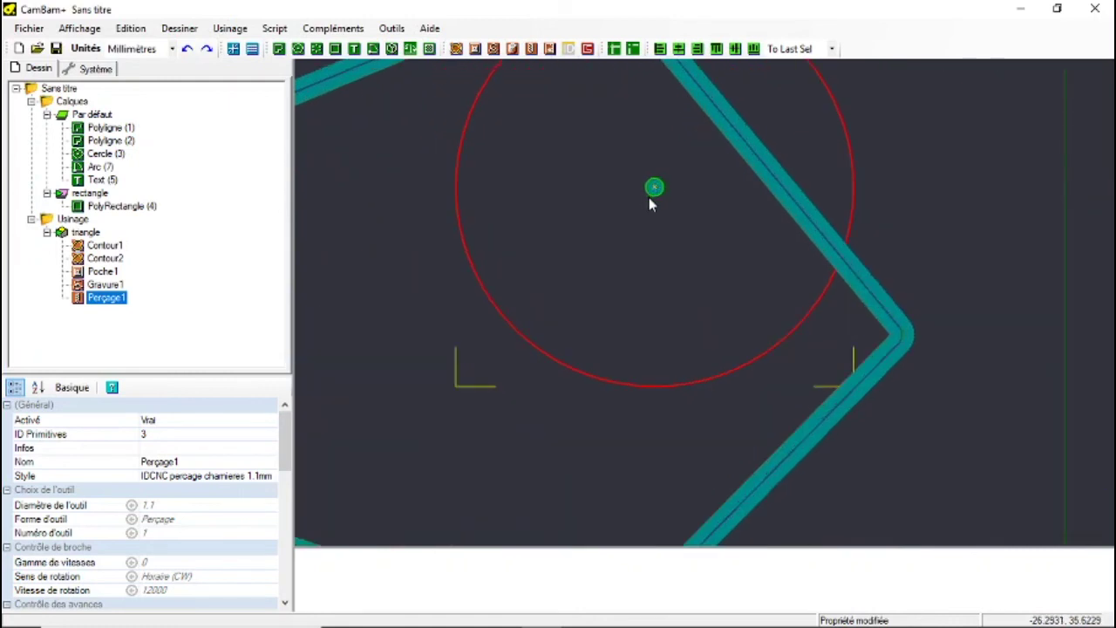
pyautogui.scroll(-5, 652, 210)
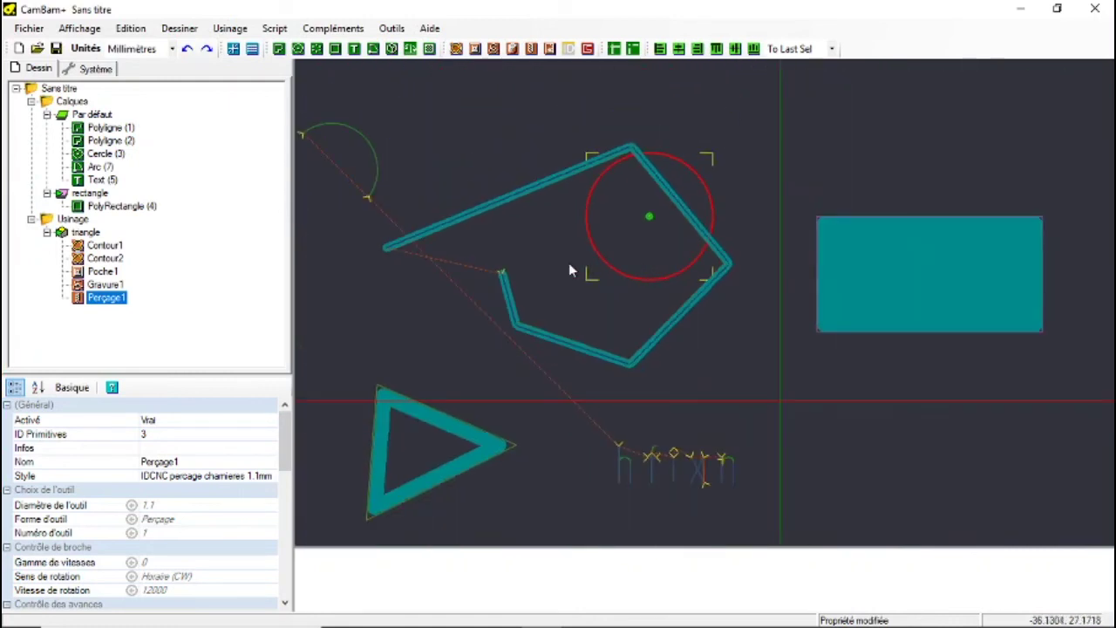
# - Create a new machining group named rectangle and move the Poche1 pocket operation into it
pyautogui.rightClick(87, 233)
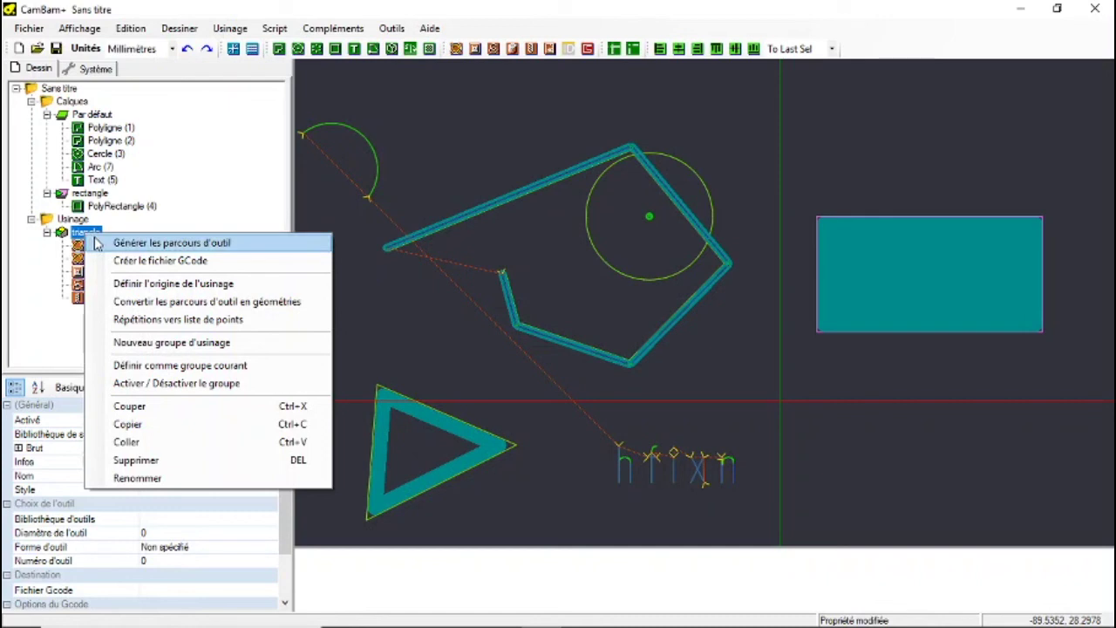
pyautogui.click(145, 342)
pyautogui.write('rectangl')
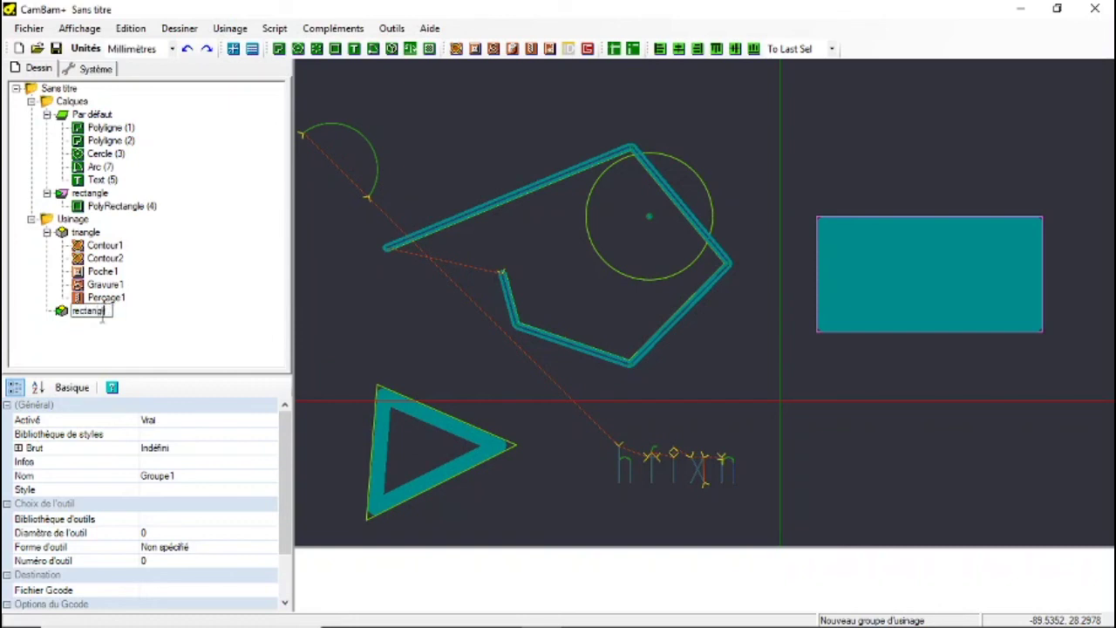
pyautogui.press('Return')
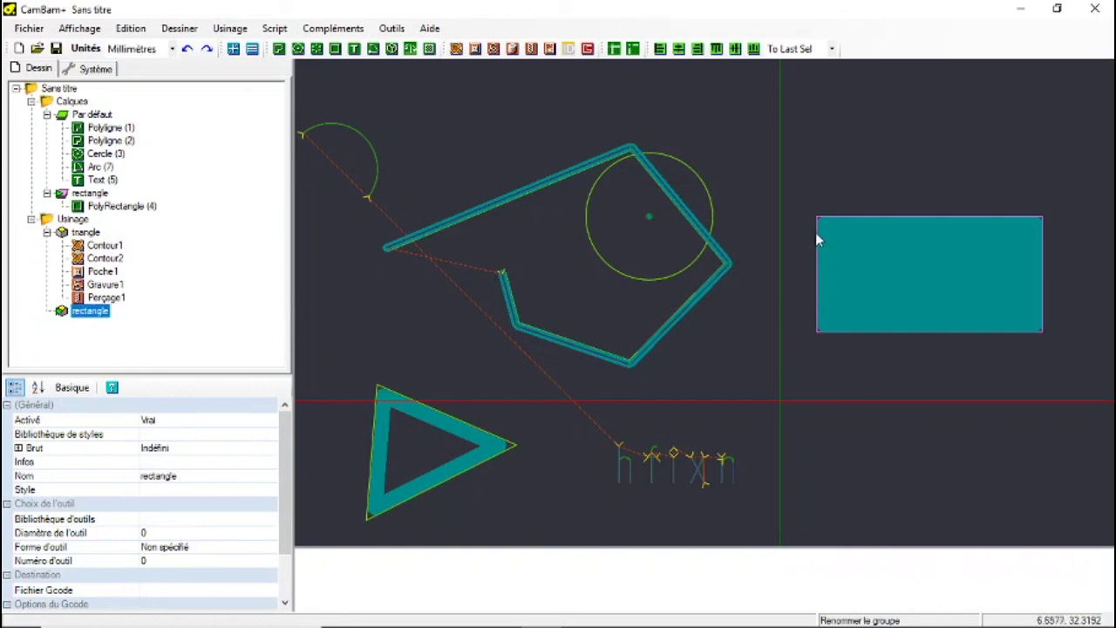
pyautogui.click(93, 271)
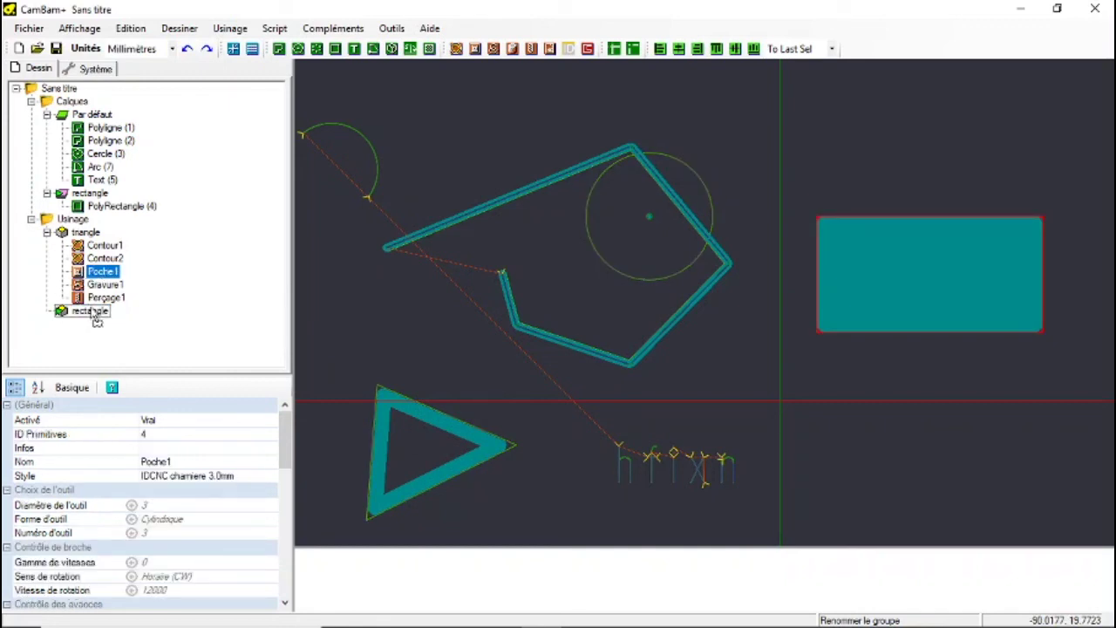
pyautogui.moveTo(96, 319); pyautogui.dragTo(96, 314)
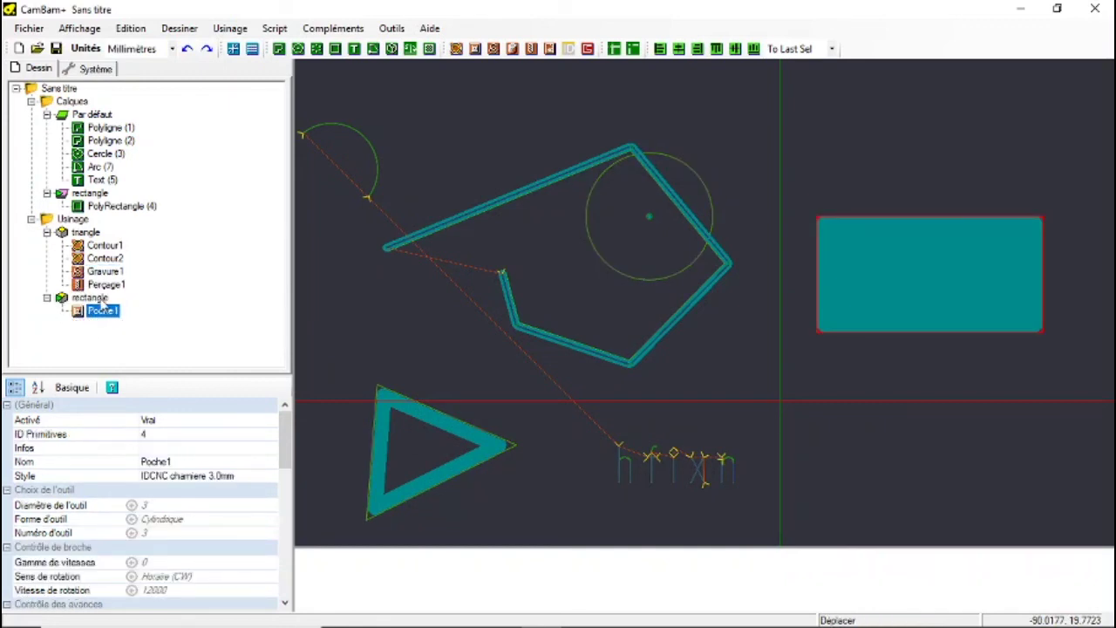
# - Deactivate the Contour2 operation in the triangle machining group
pyautogui.click(116, 287)
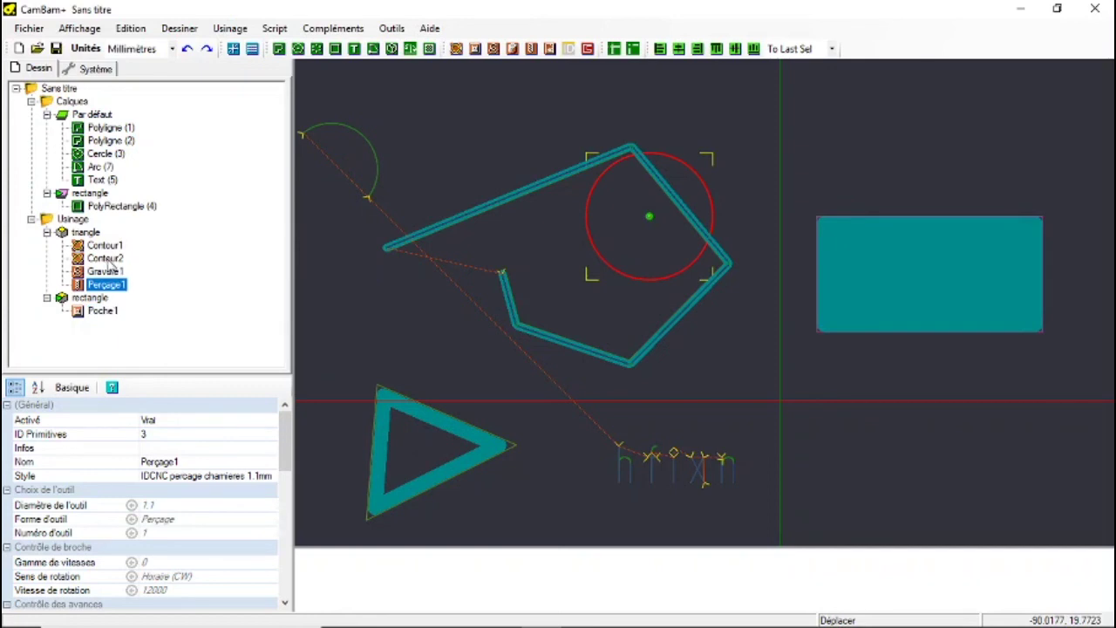
pyautogui.rightClick(106, 259)
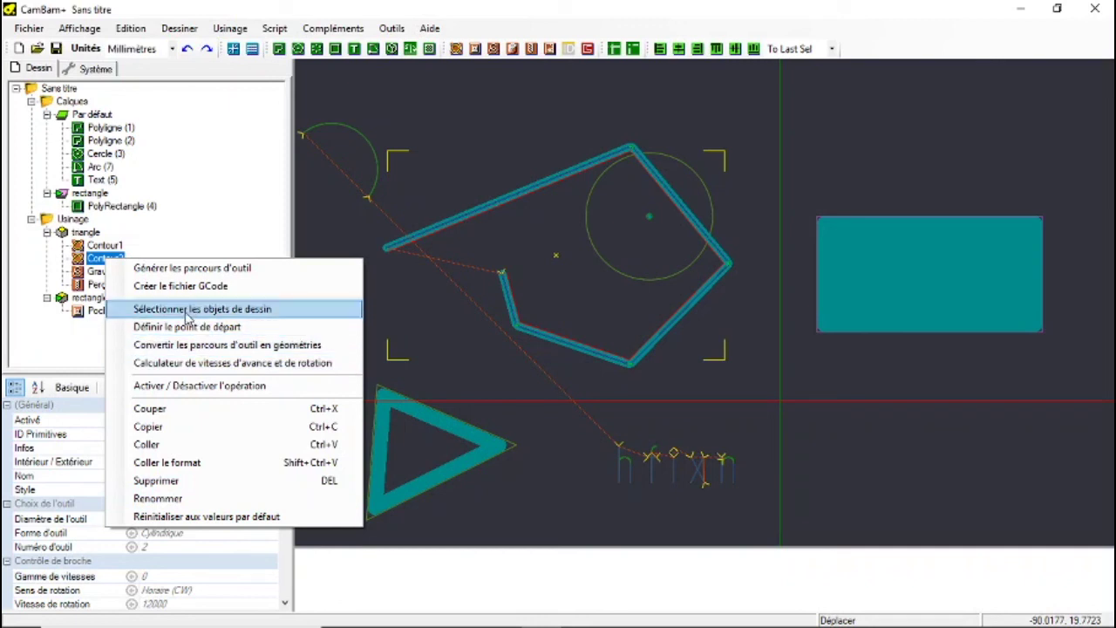
pyautogui.click(206, 385)
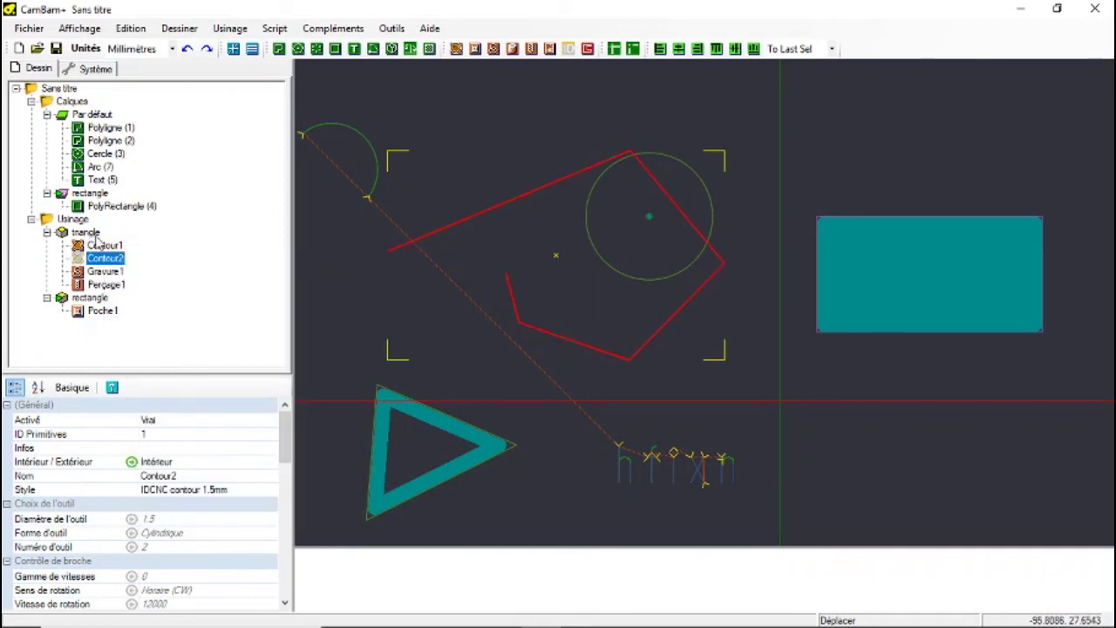
# - Examine the triangle group's operations and the G-code creation commands offered for the group, for Perçage1 and for the whole Usinage folder
pyautogui.click(103, 245)
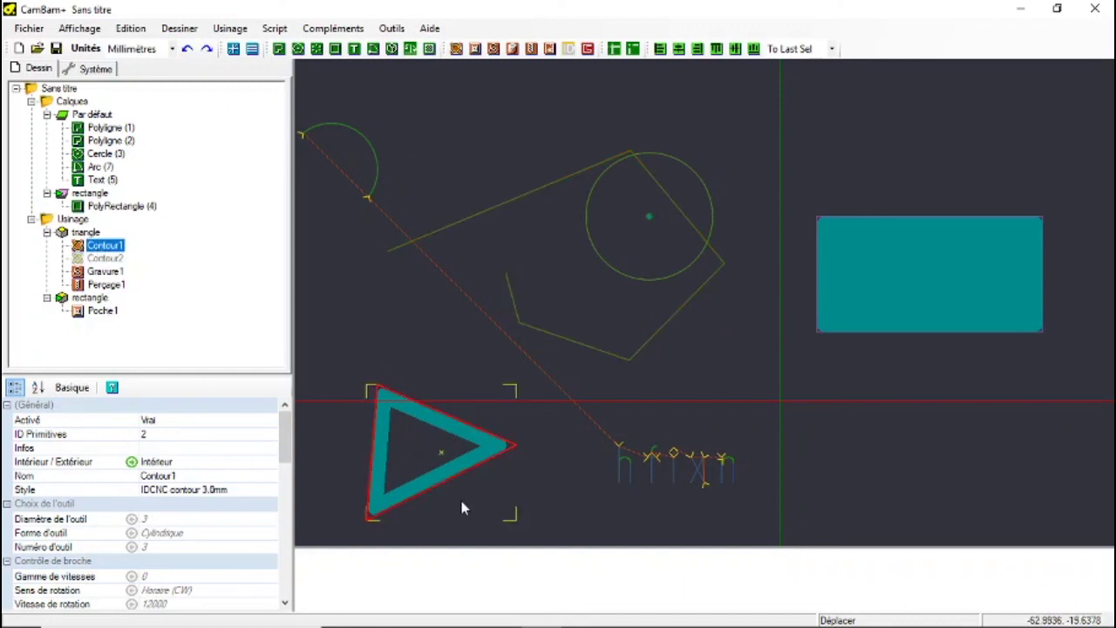
pyautogui.click(118, 274)
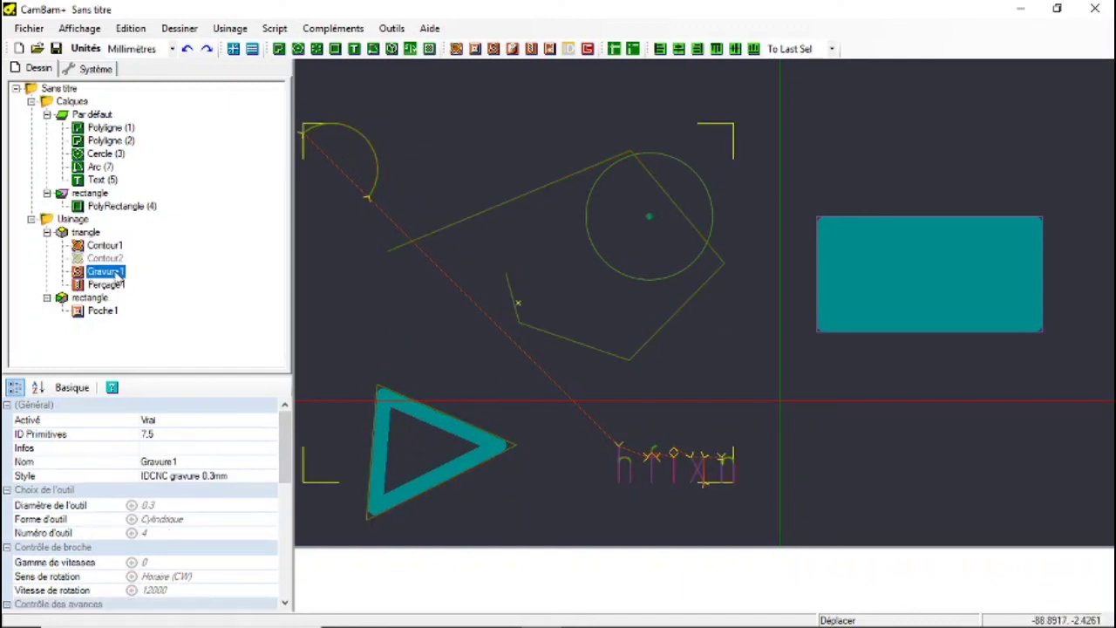
pyautogui.click(110, 286)
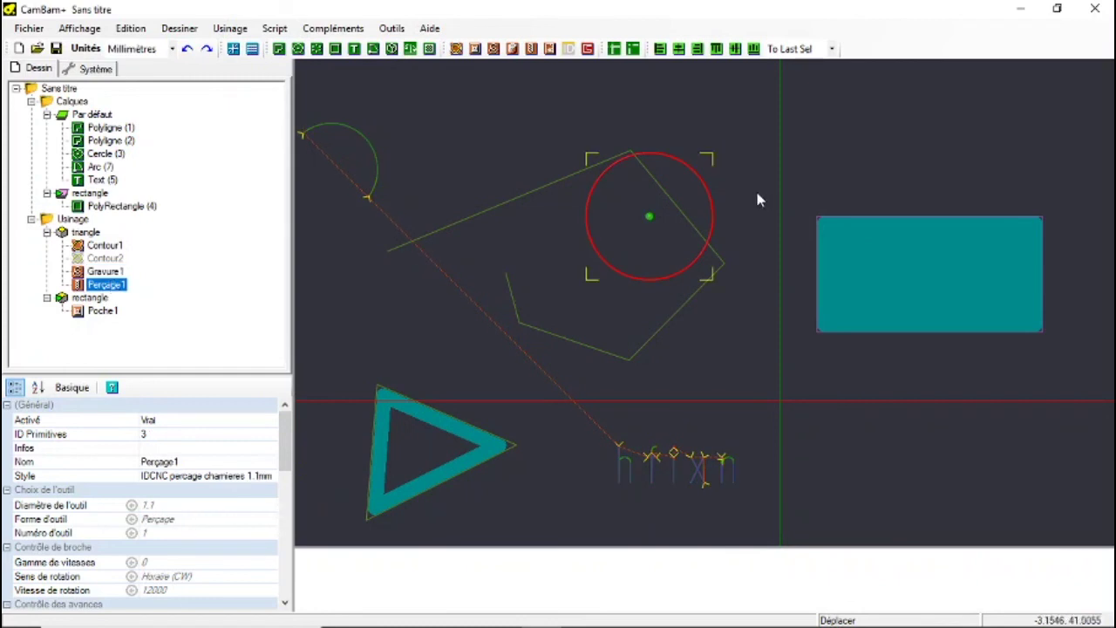
pyautogui.click(105, 259)
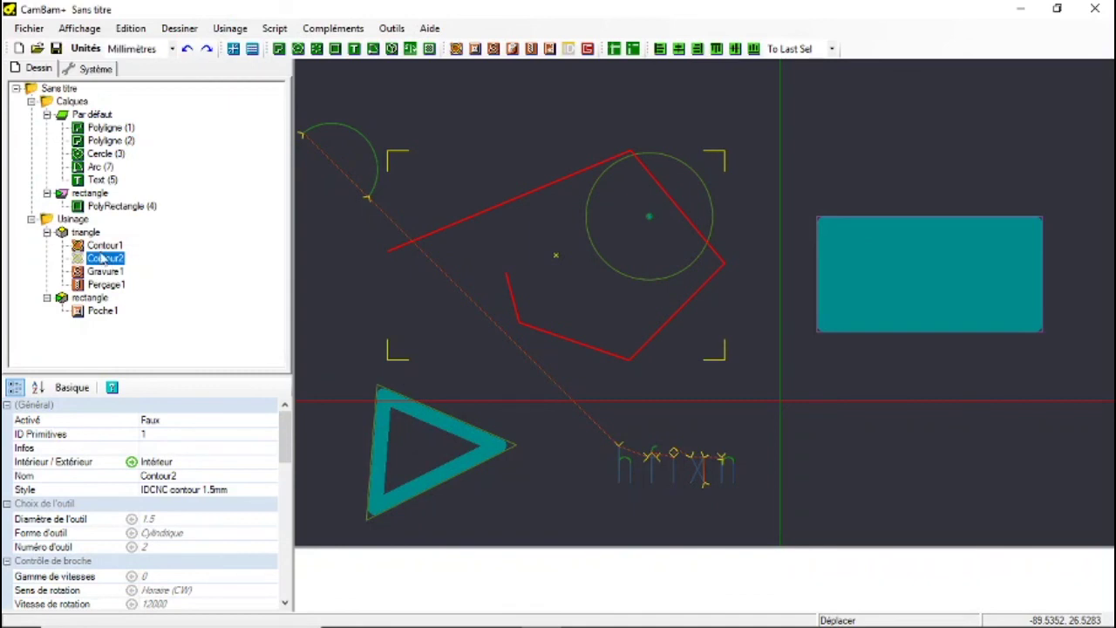
pyautogui.rightClick(86, 233)
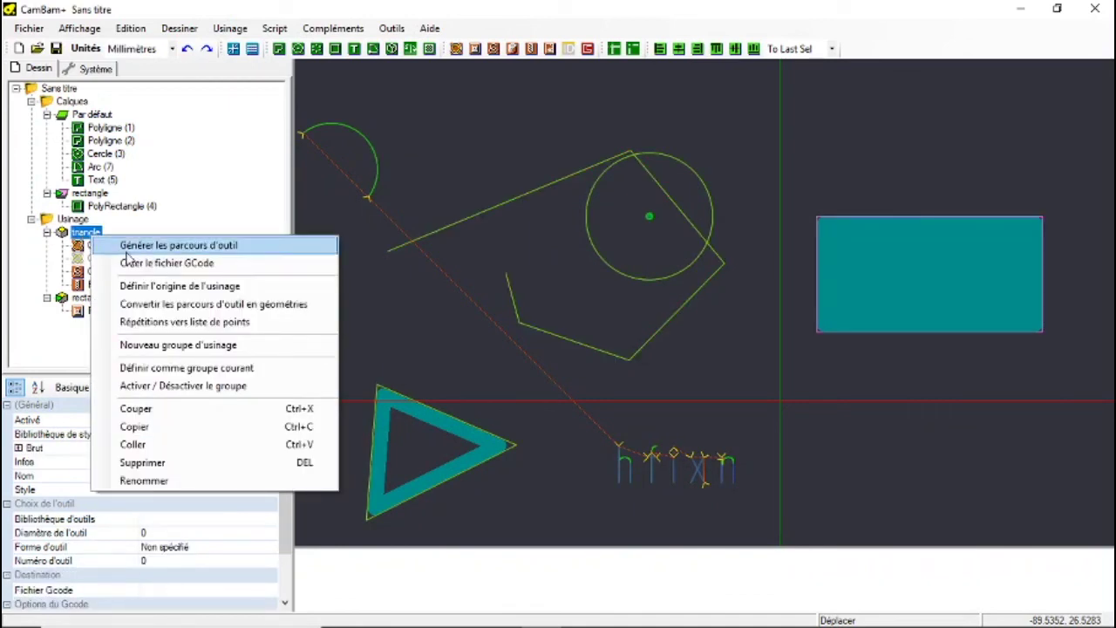
pyautogui.click(168, 221)
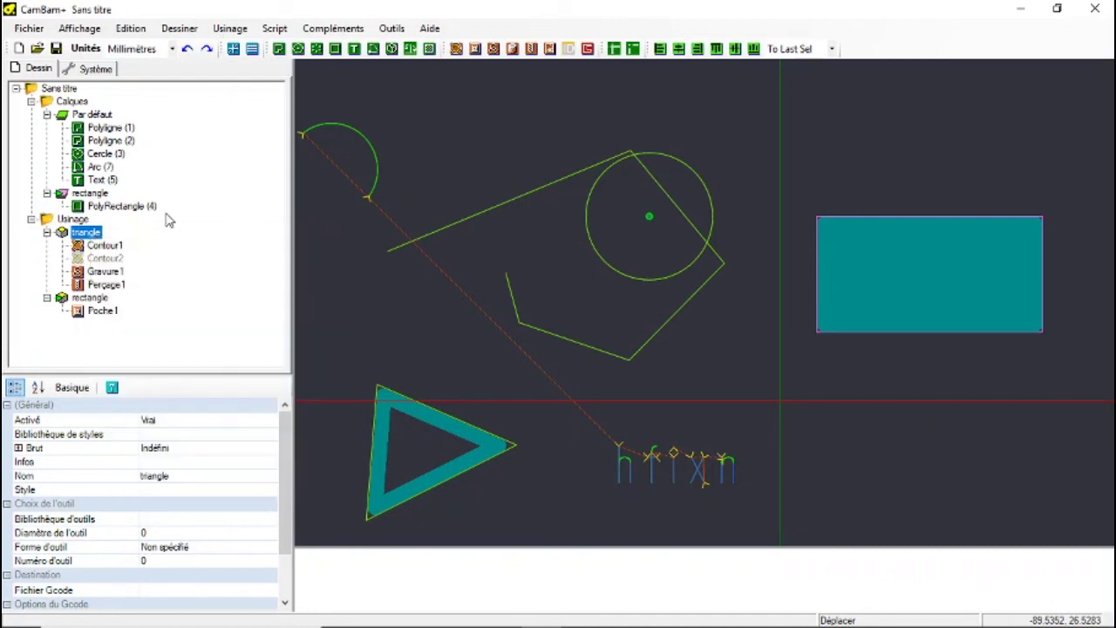
pyautogui.rightClick(102, 286)
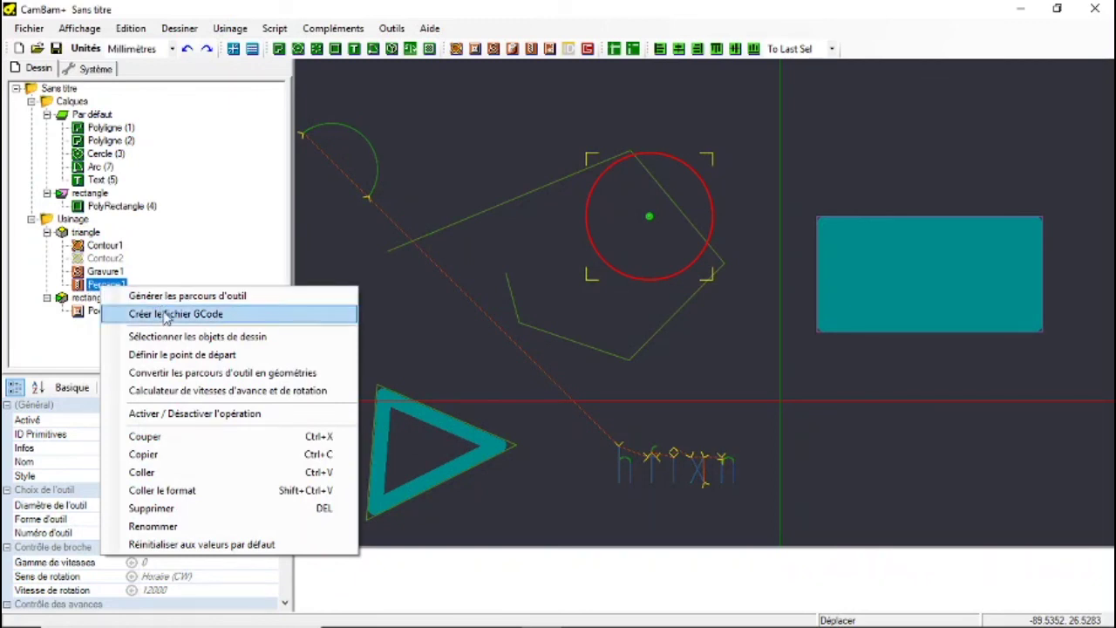
pyautogui.click(174, 262)
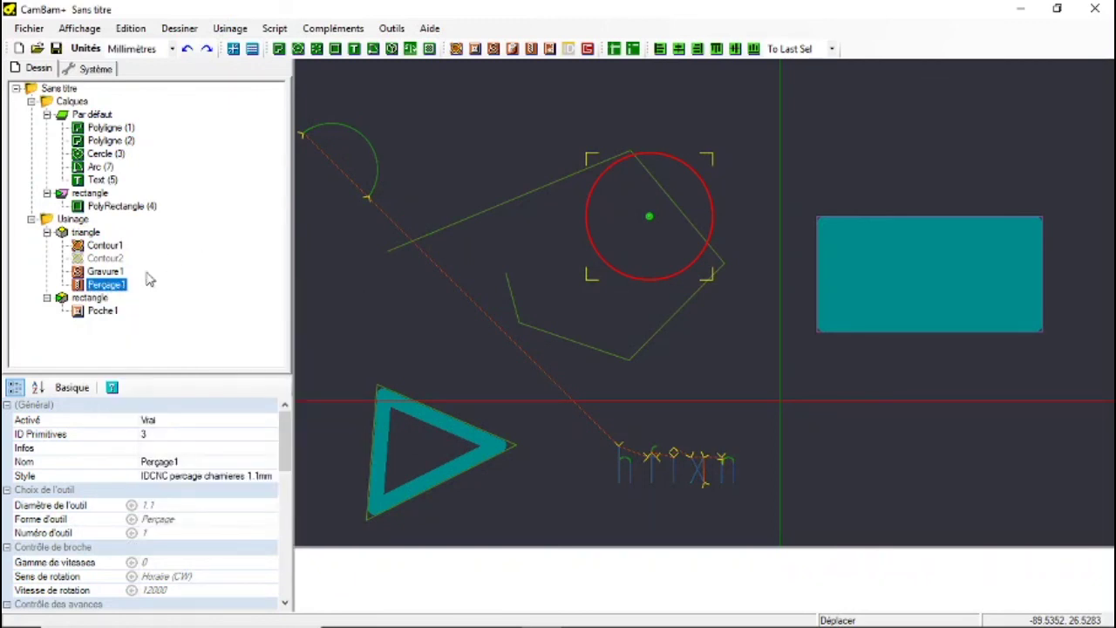
pyautogui.click(85, 233)
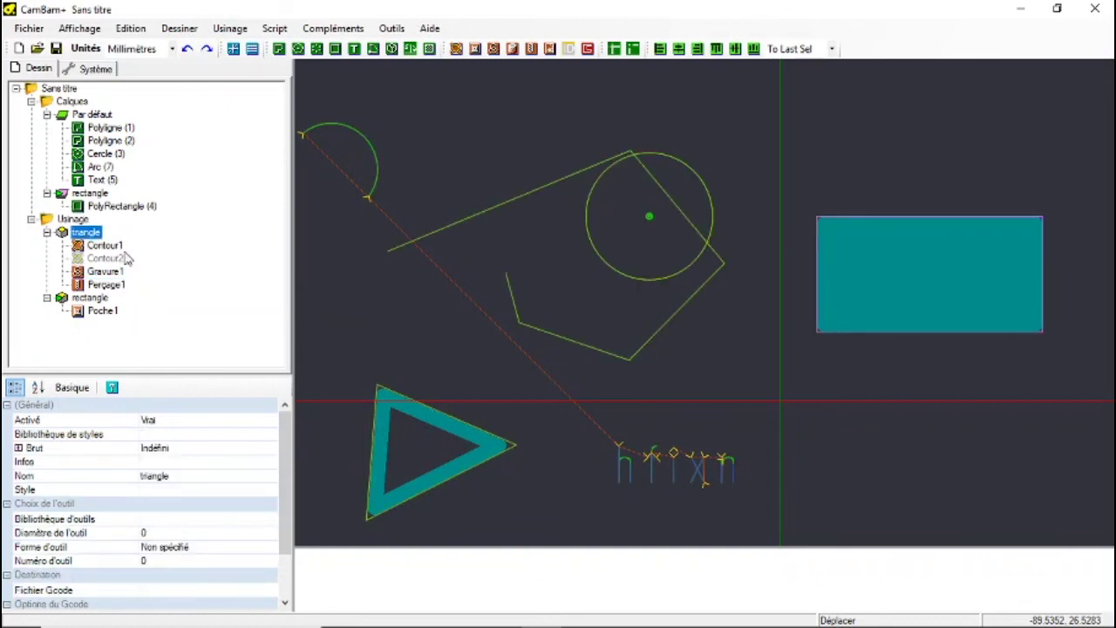
pyautogui.click(73, 219)
pyautogui.rightClick(73, 223)
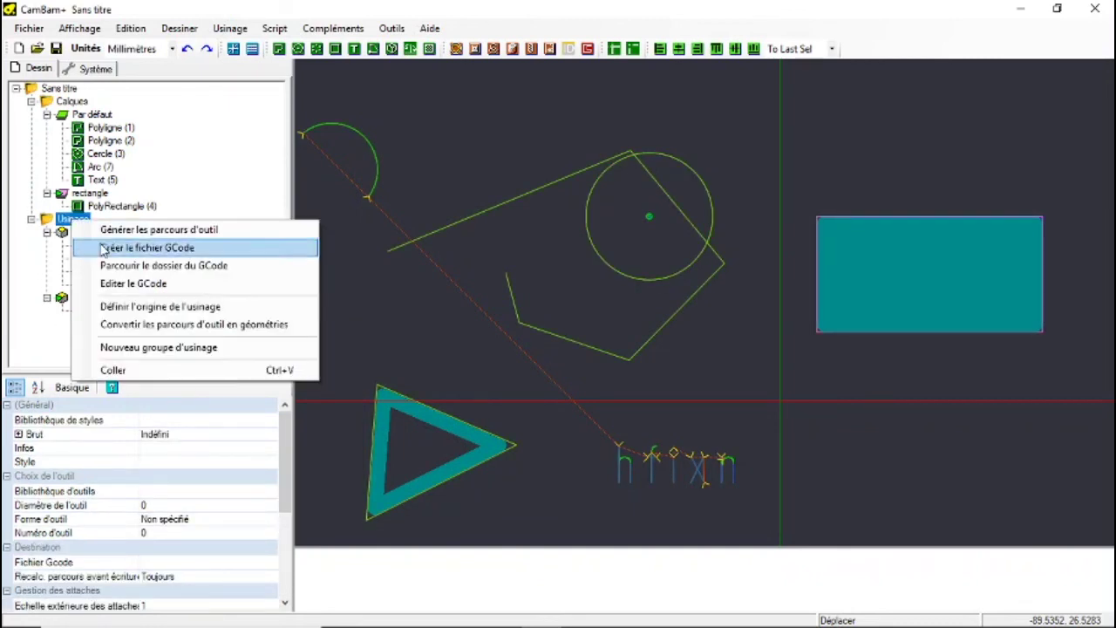
pyautogui.click(246, 186)
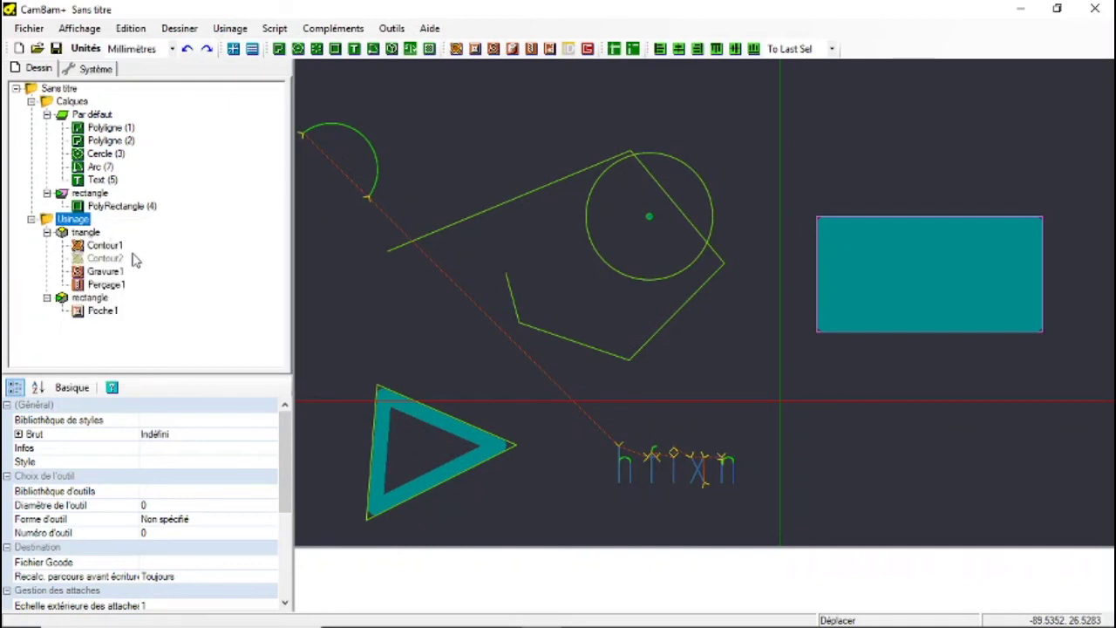
# - Deactivate the whole rectangle machining group
pyautogui.click(102, 259)
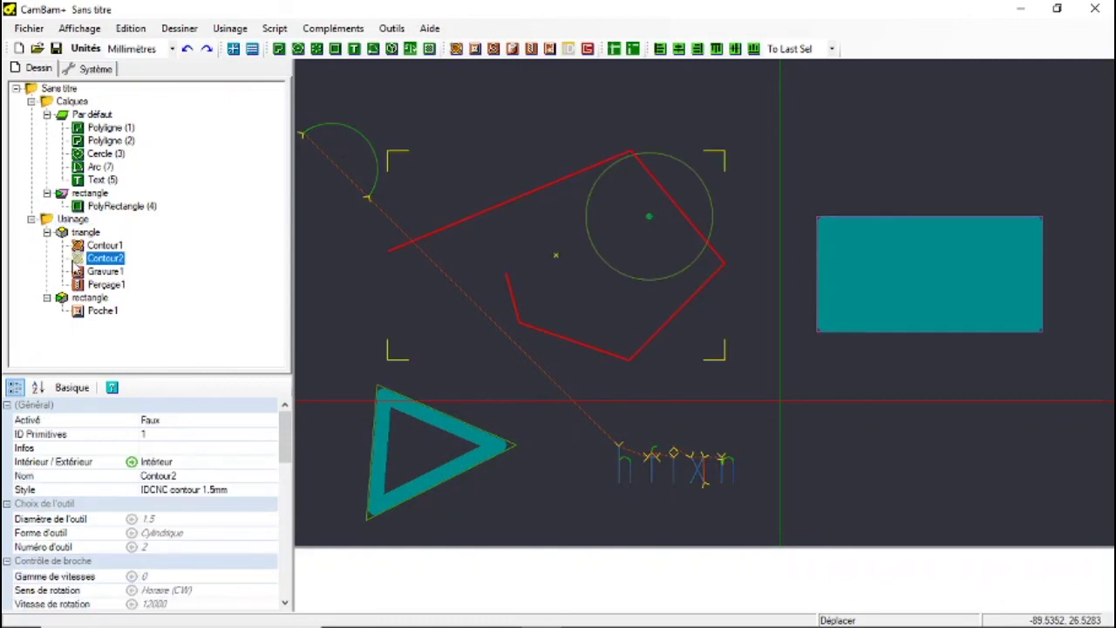
pyautogui.click(90, 298)
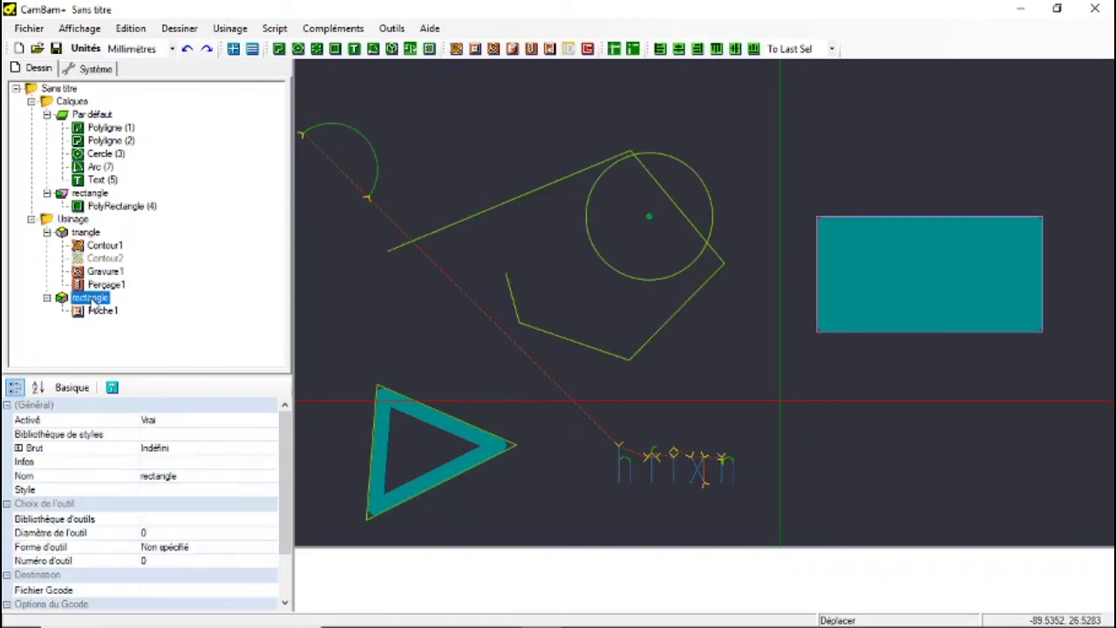
pyautogui.rightClick(91, 299)
pyautogui.click(199, 451)
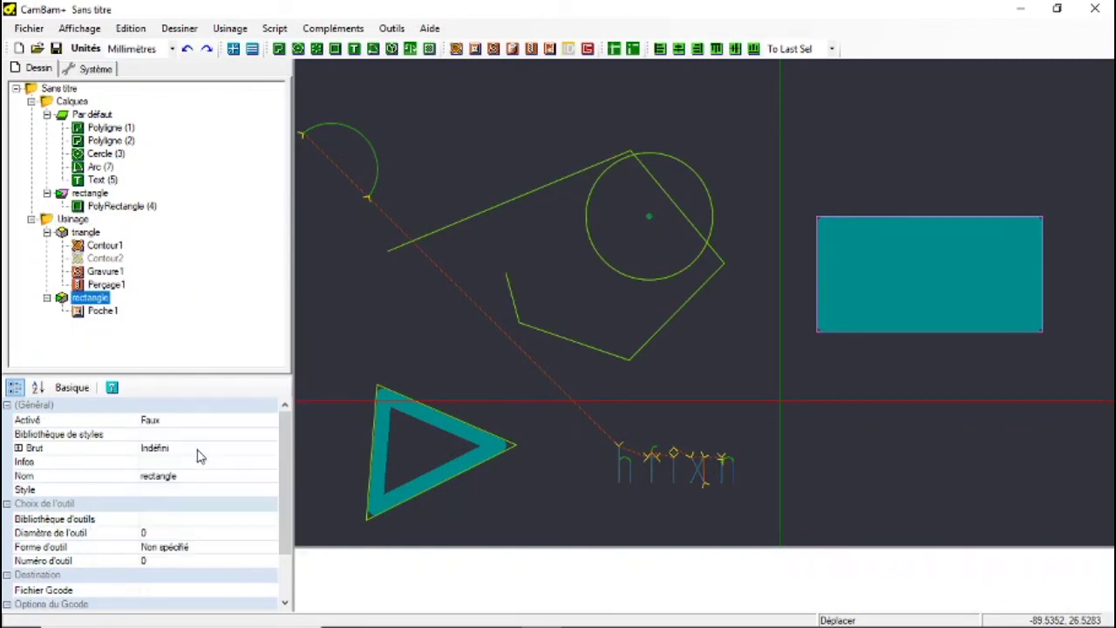